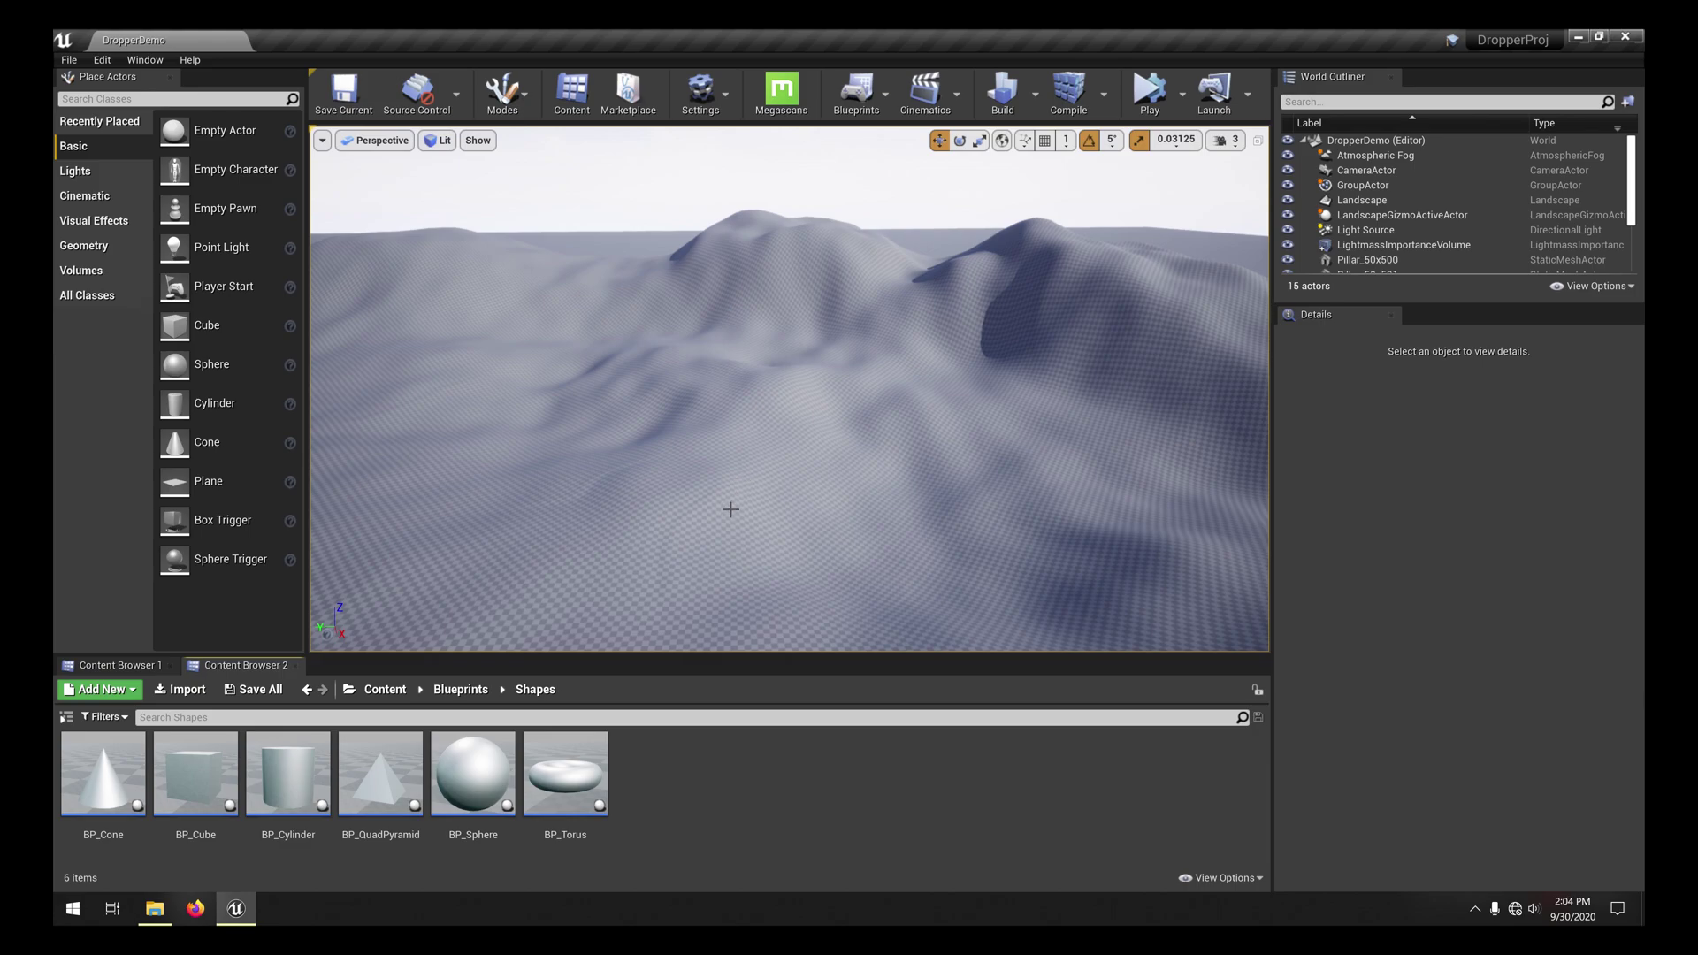
Move in close to the landscape surface and activate DropperEdMode
right_drag(732, 506, 710, 429)
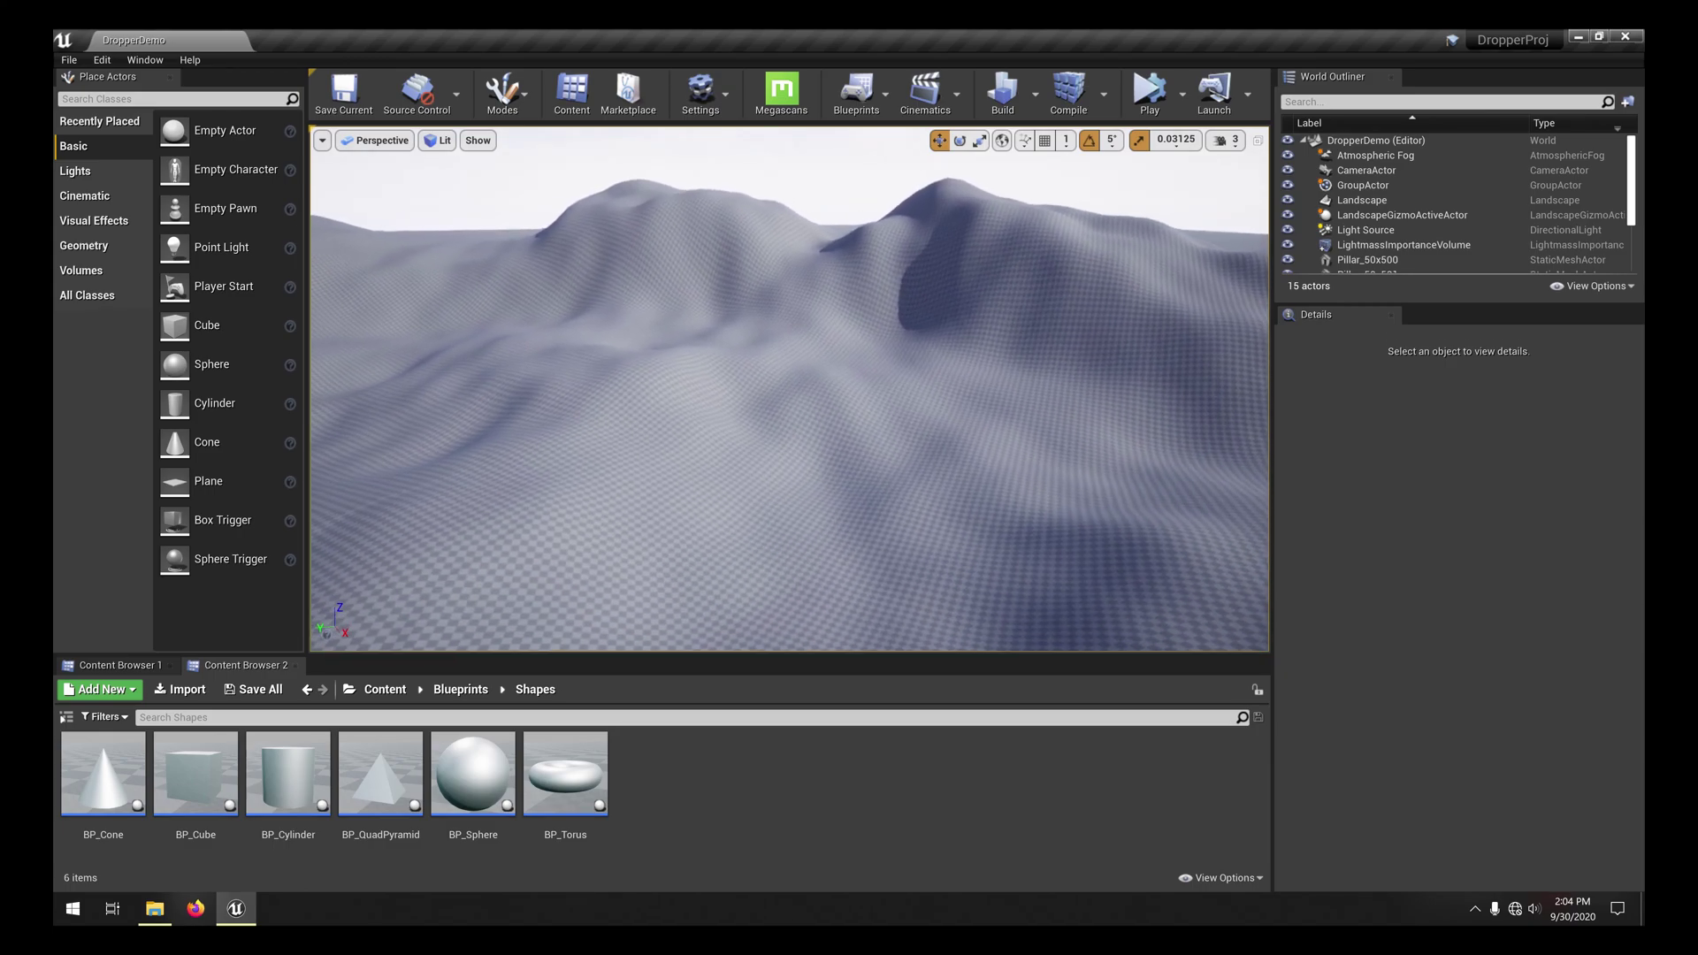
mouse_move(898, 439)
mouse_down()
mouse_move(915, 421)
mouse_move(883, 421)
mouse_up()
mouse_move(879, 433)
right_down()
mouse_move(871, 464)
mouse_move(879, 433)
right_up()
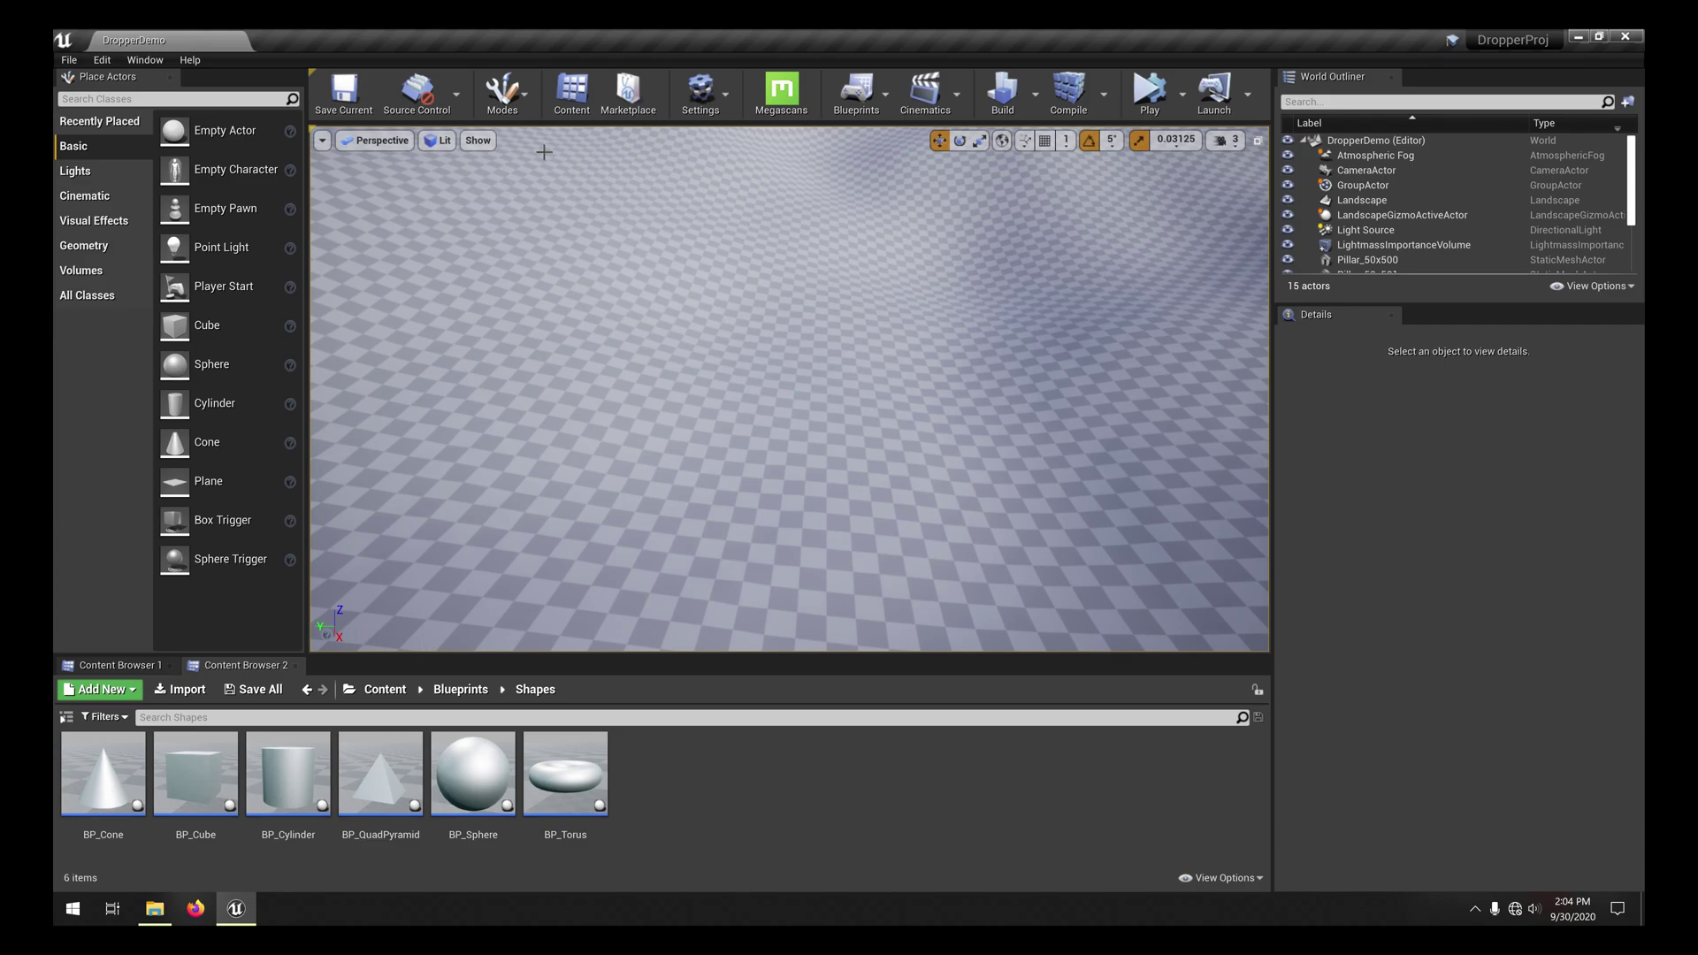
click(507, 82)
click(533, 236)
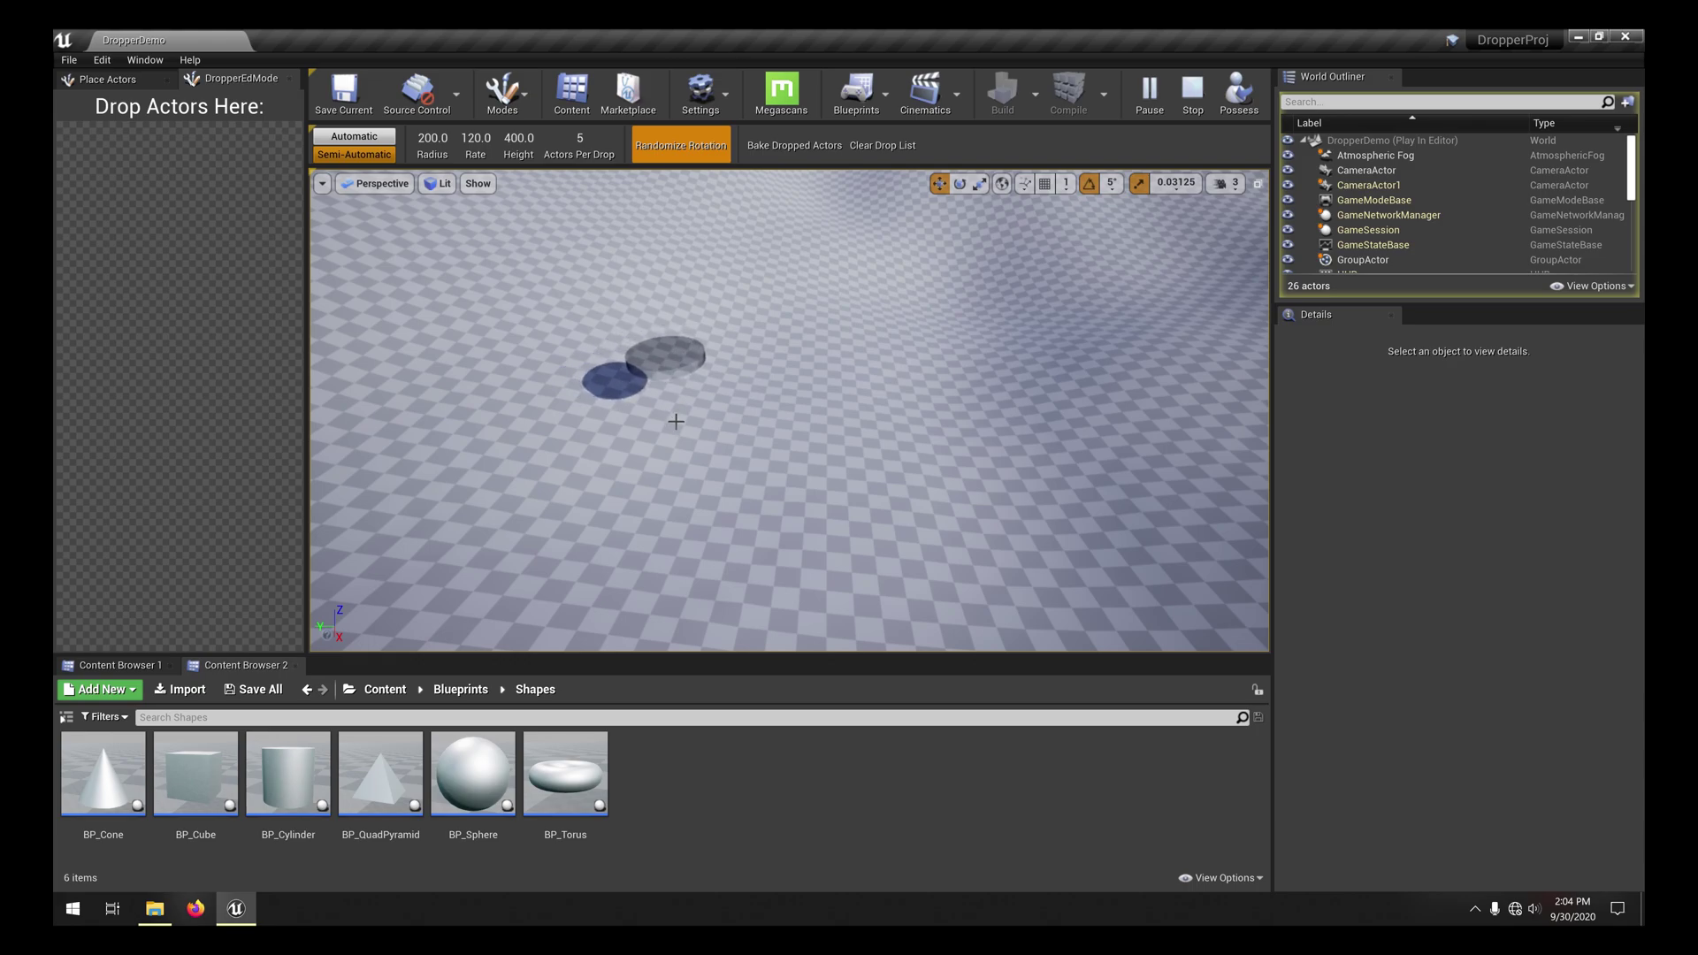
Add BP_Sphere to the drop list and drop three batches of spheres onto the landscape
click(483, 784)
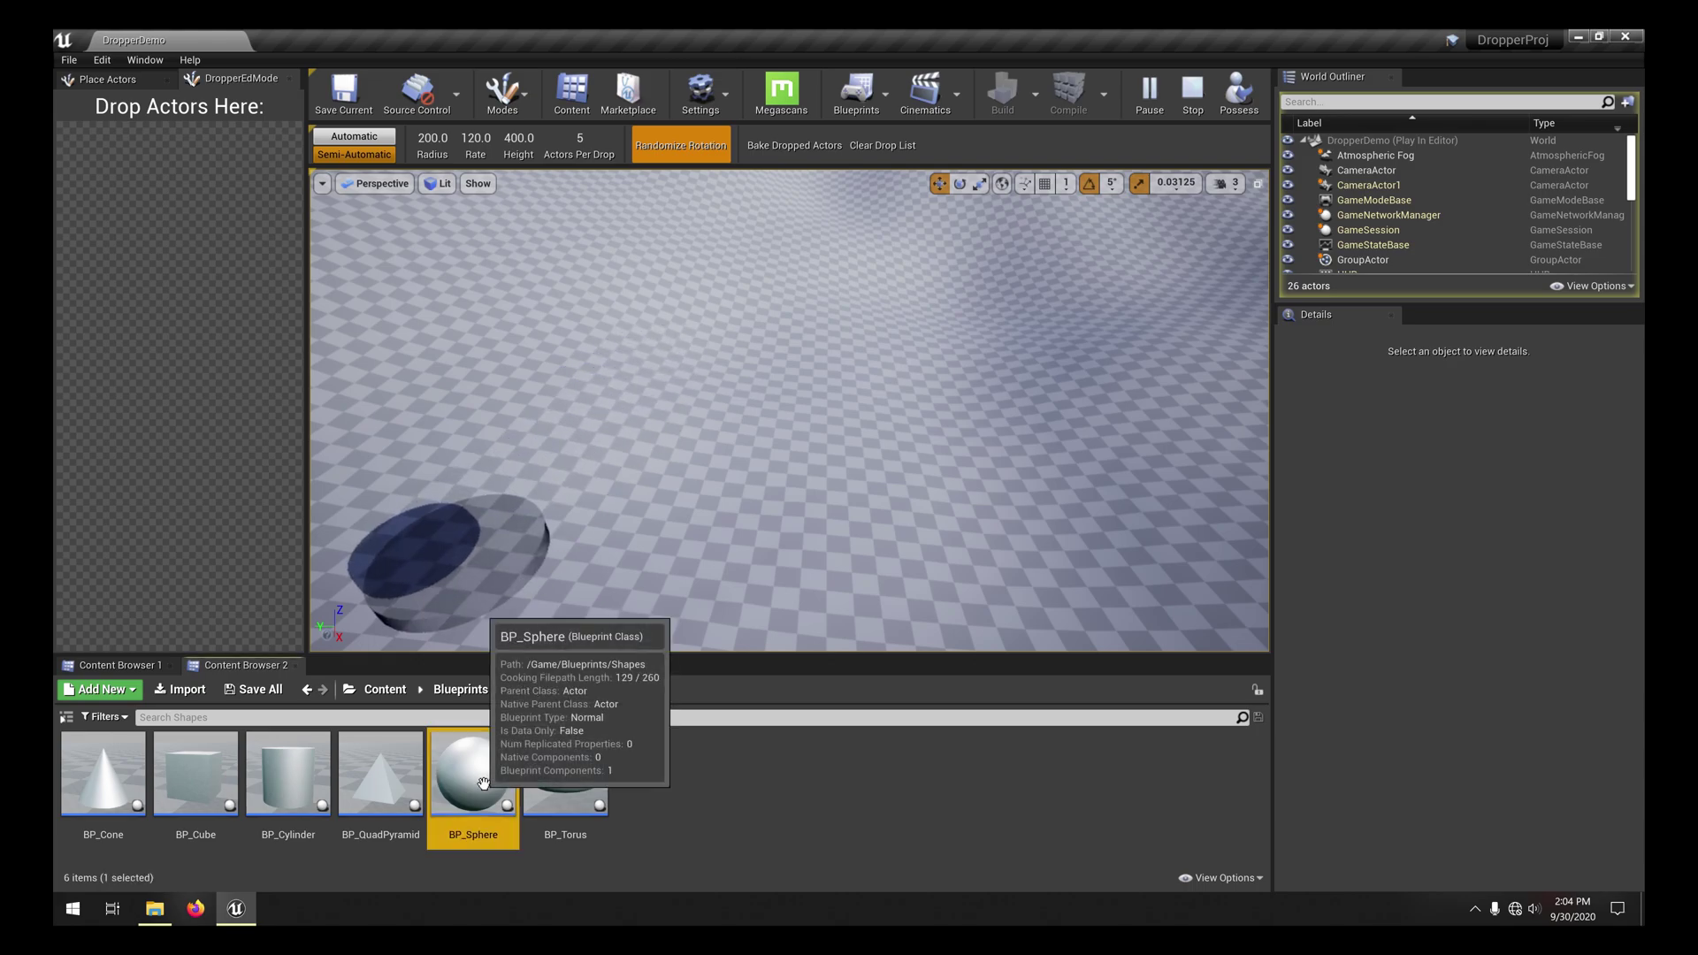
drag(483, 784, 212, 336)
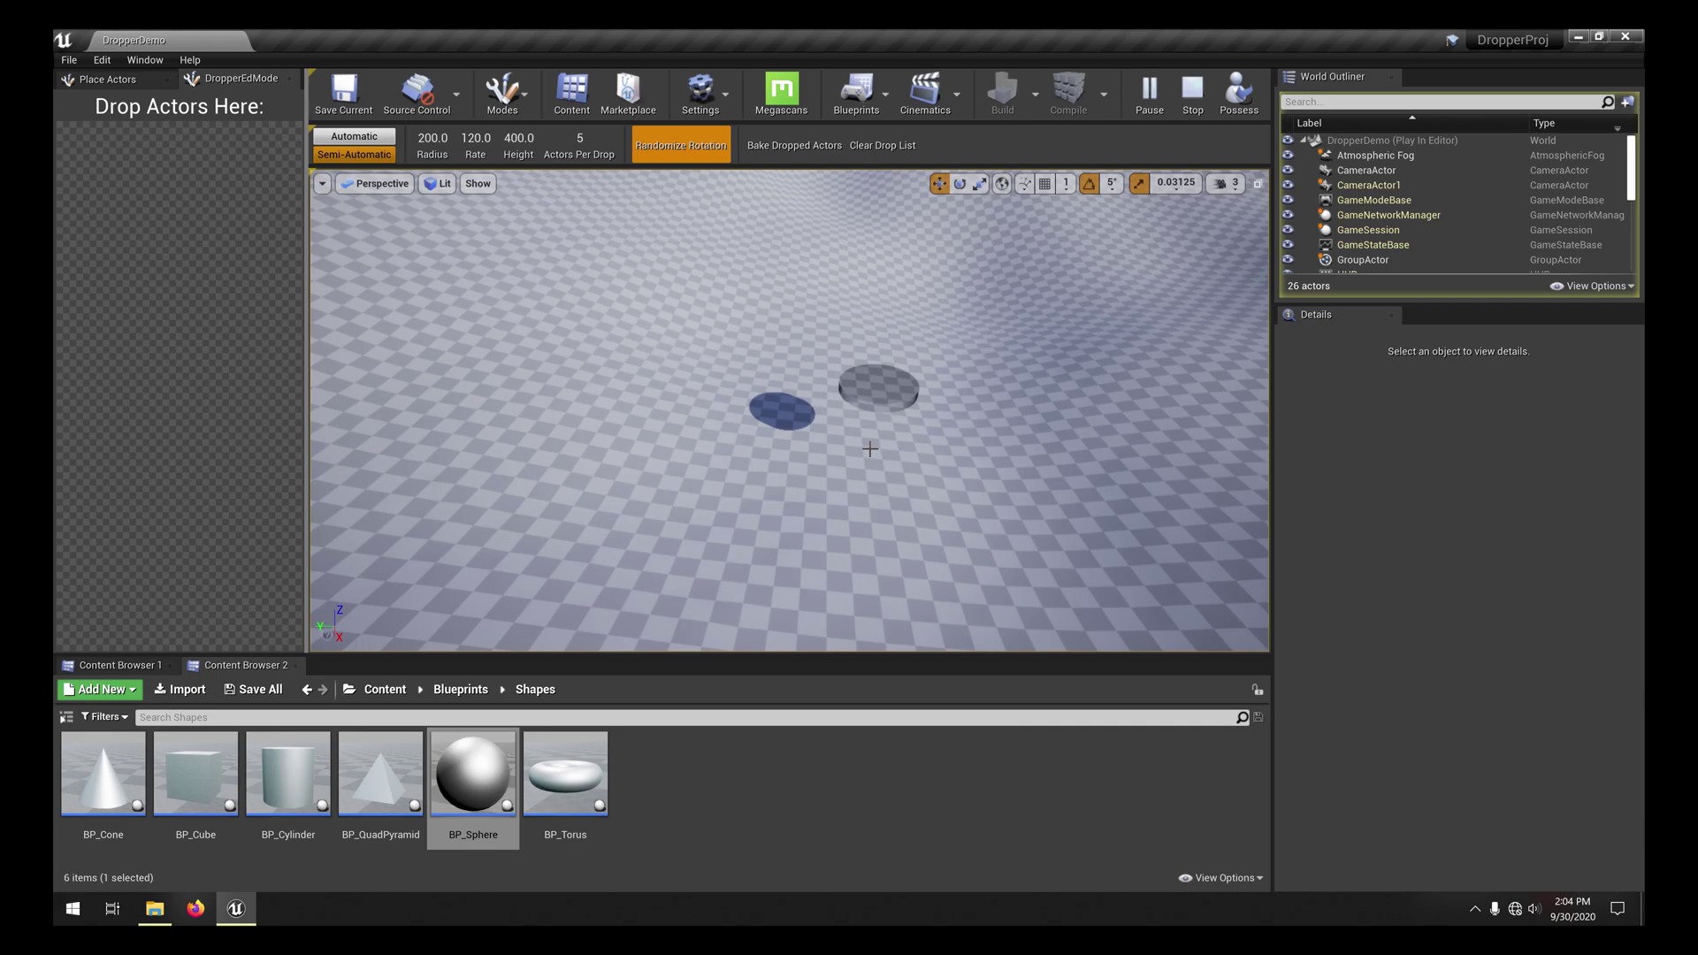
click(581, 412)
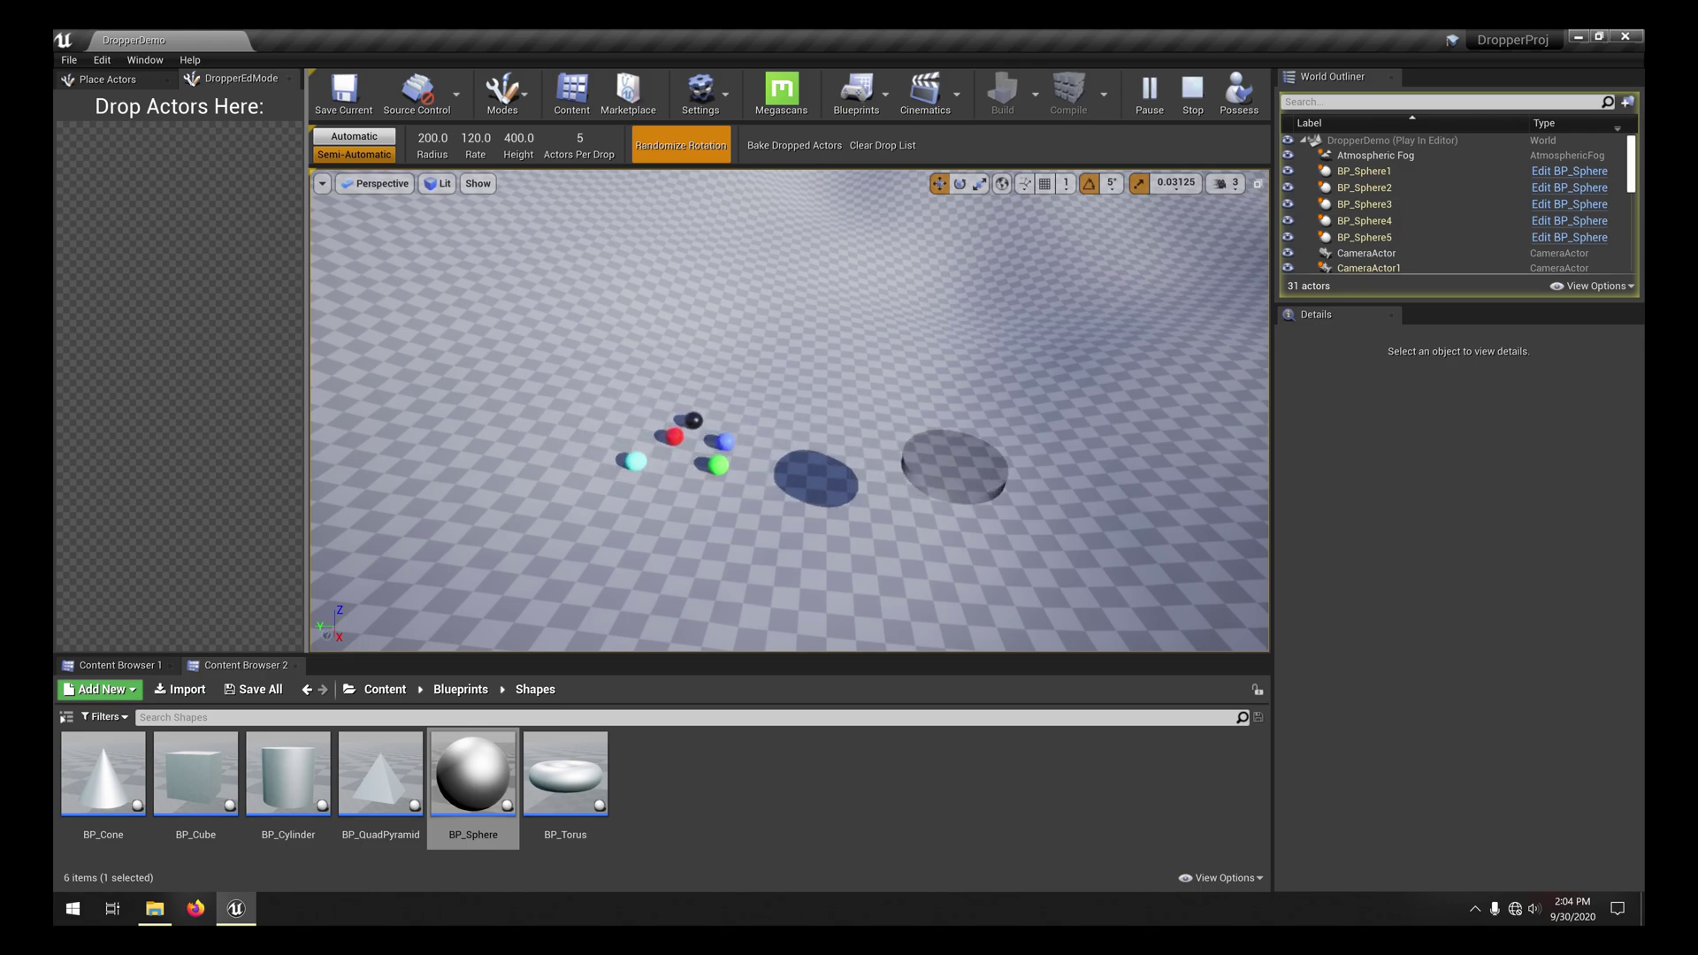
click(936, 535)
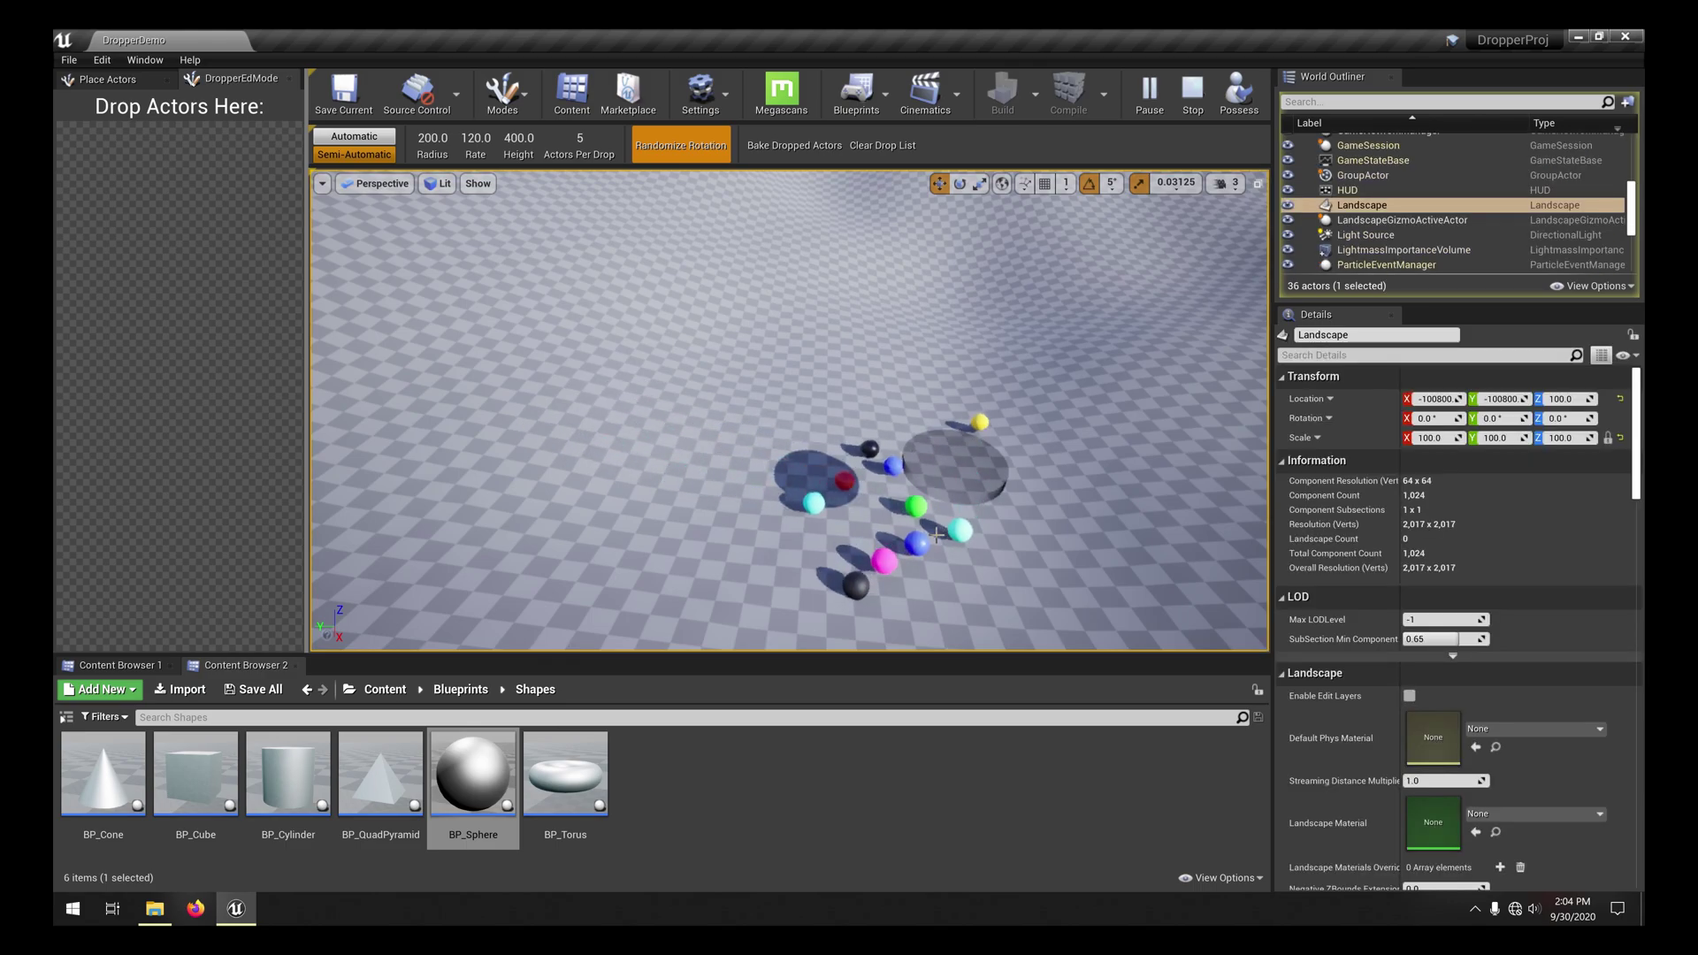
click(624, 433)
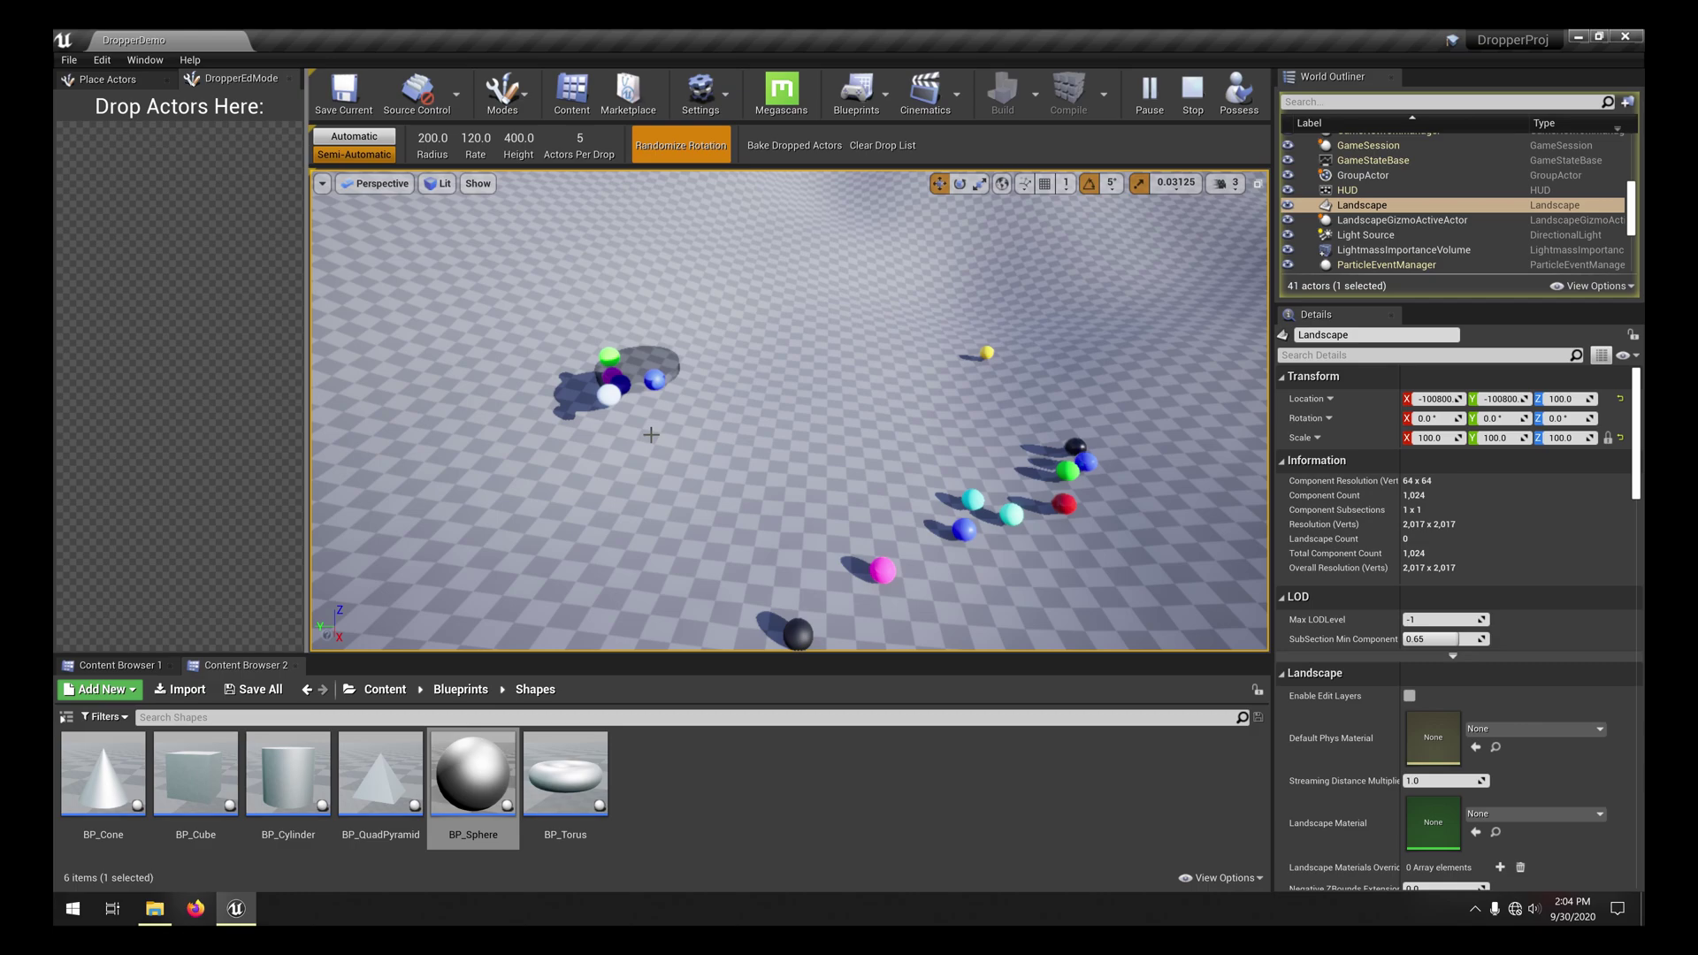
Set the drop radius to 787.2 and drop another batch of spheres beside the existing ones
mouse_move(696, 474)
right_down()
mouse_move(752, 455)
mouse_move(756, 429)
right_up()
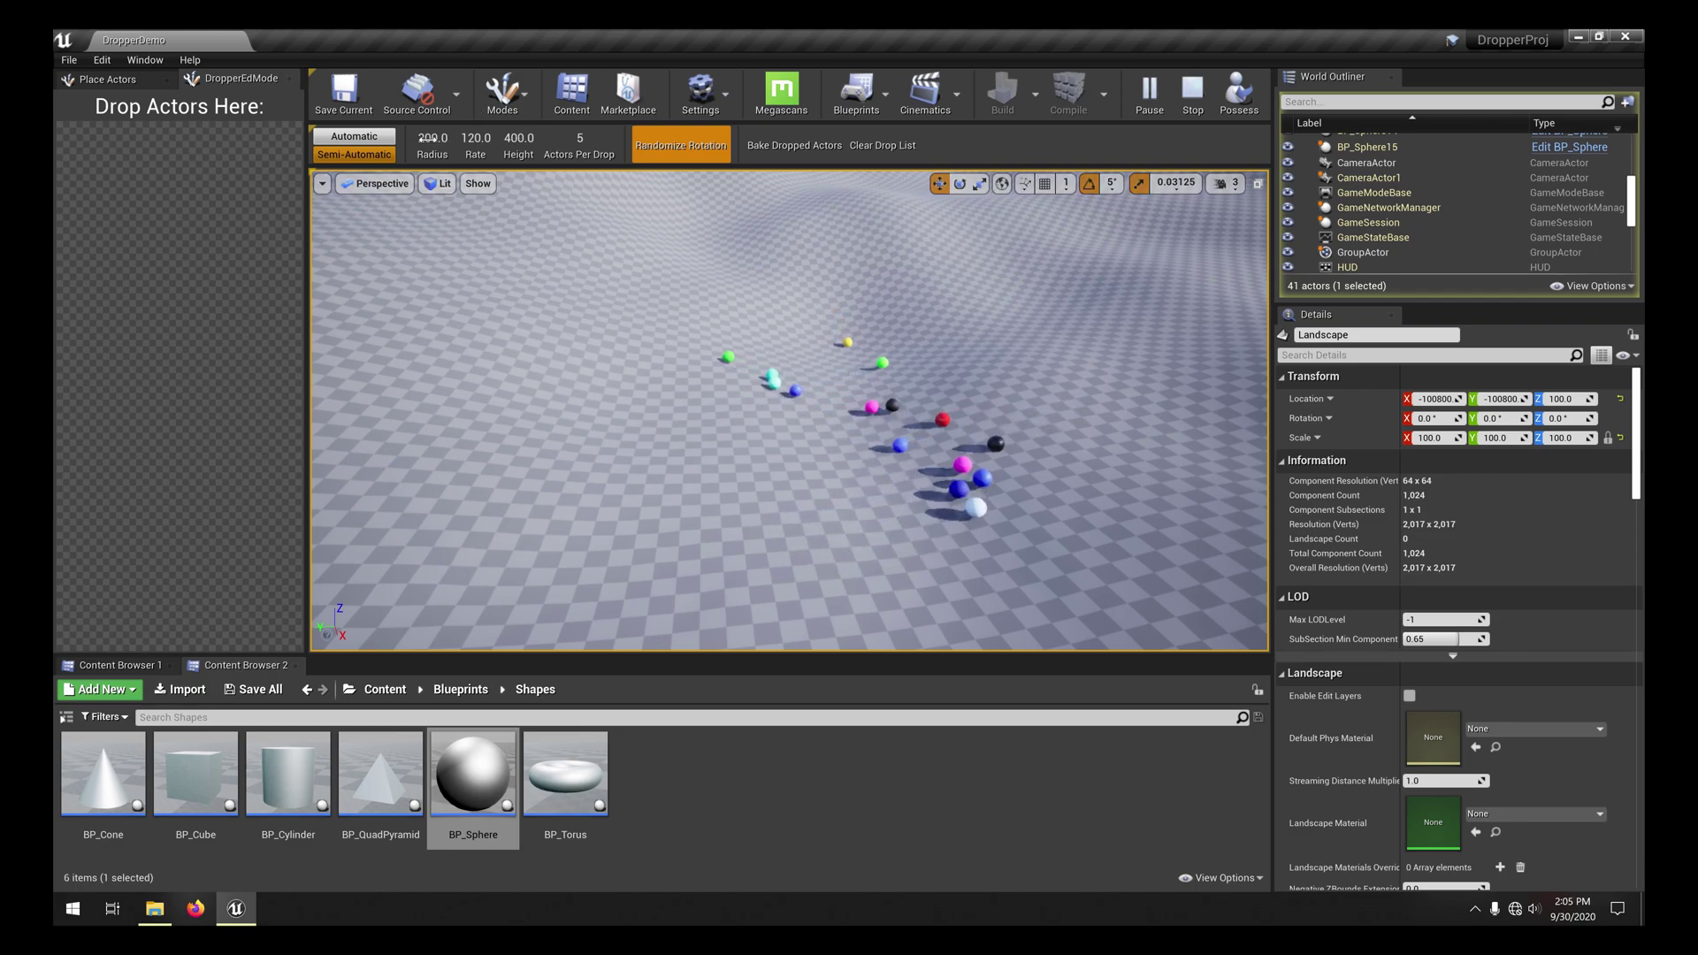
drag(432, 138, 477, 138)
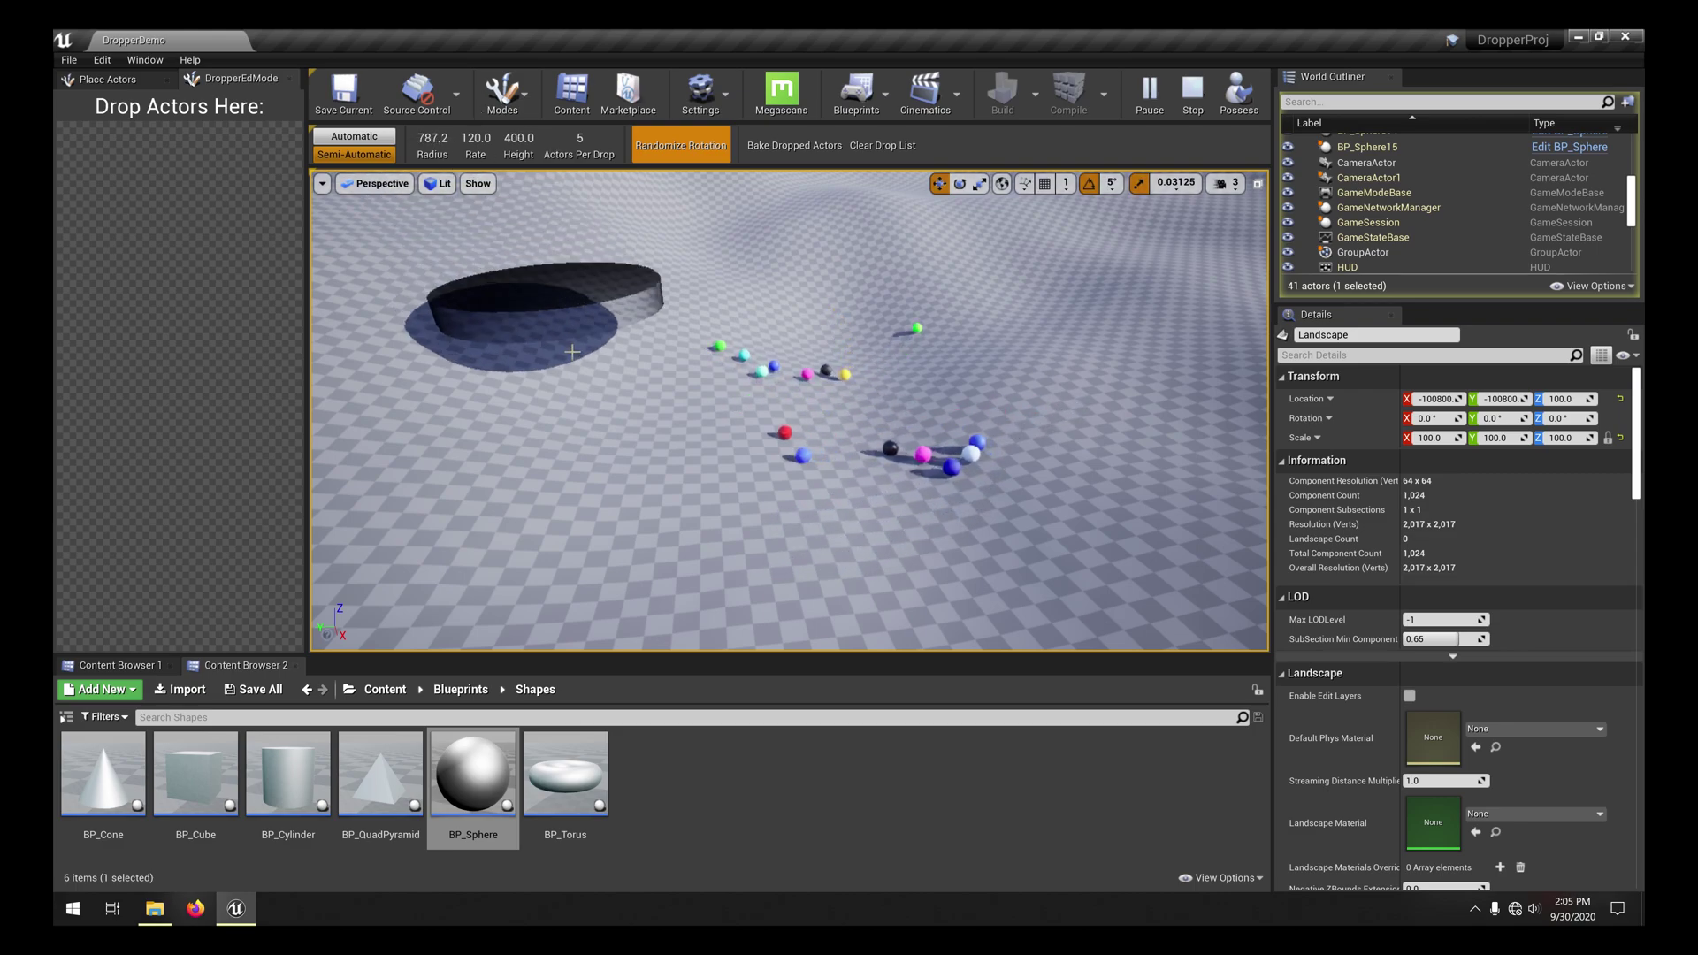
click(596, 373)
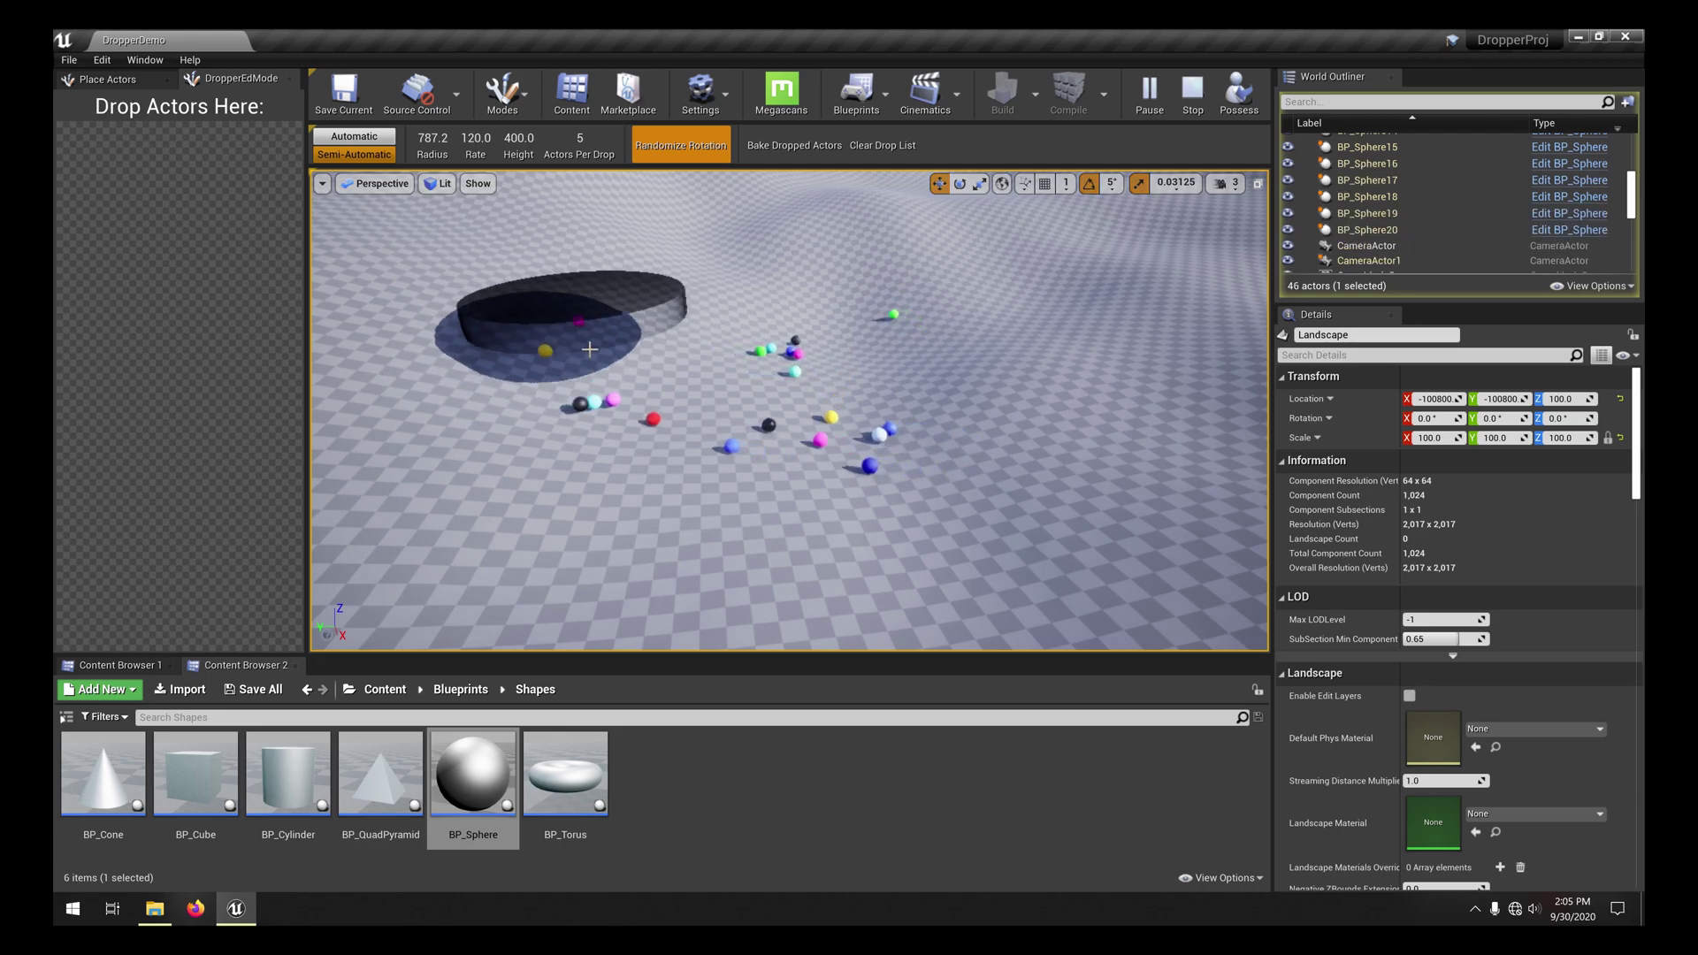
Set the drop height to 747.2 and the actors per drop to 10, dropping batches of spheres with the new settings
drag(513, 138, 542, 138)
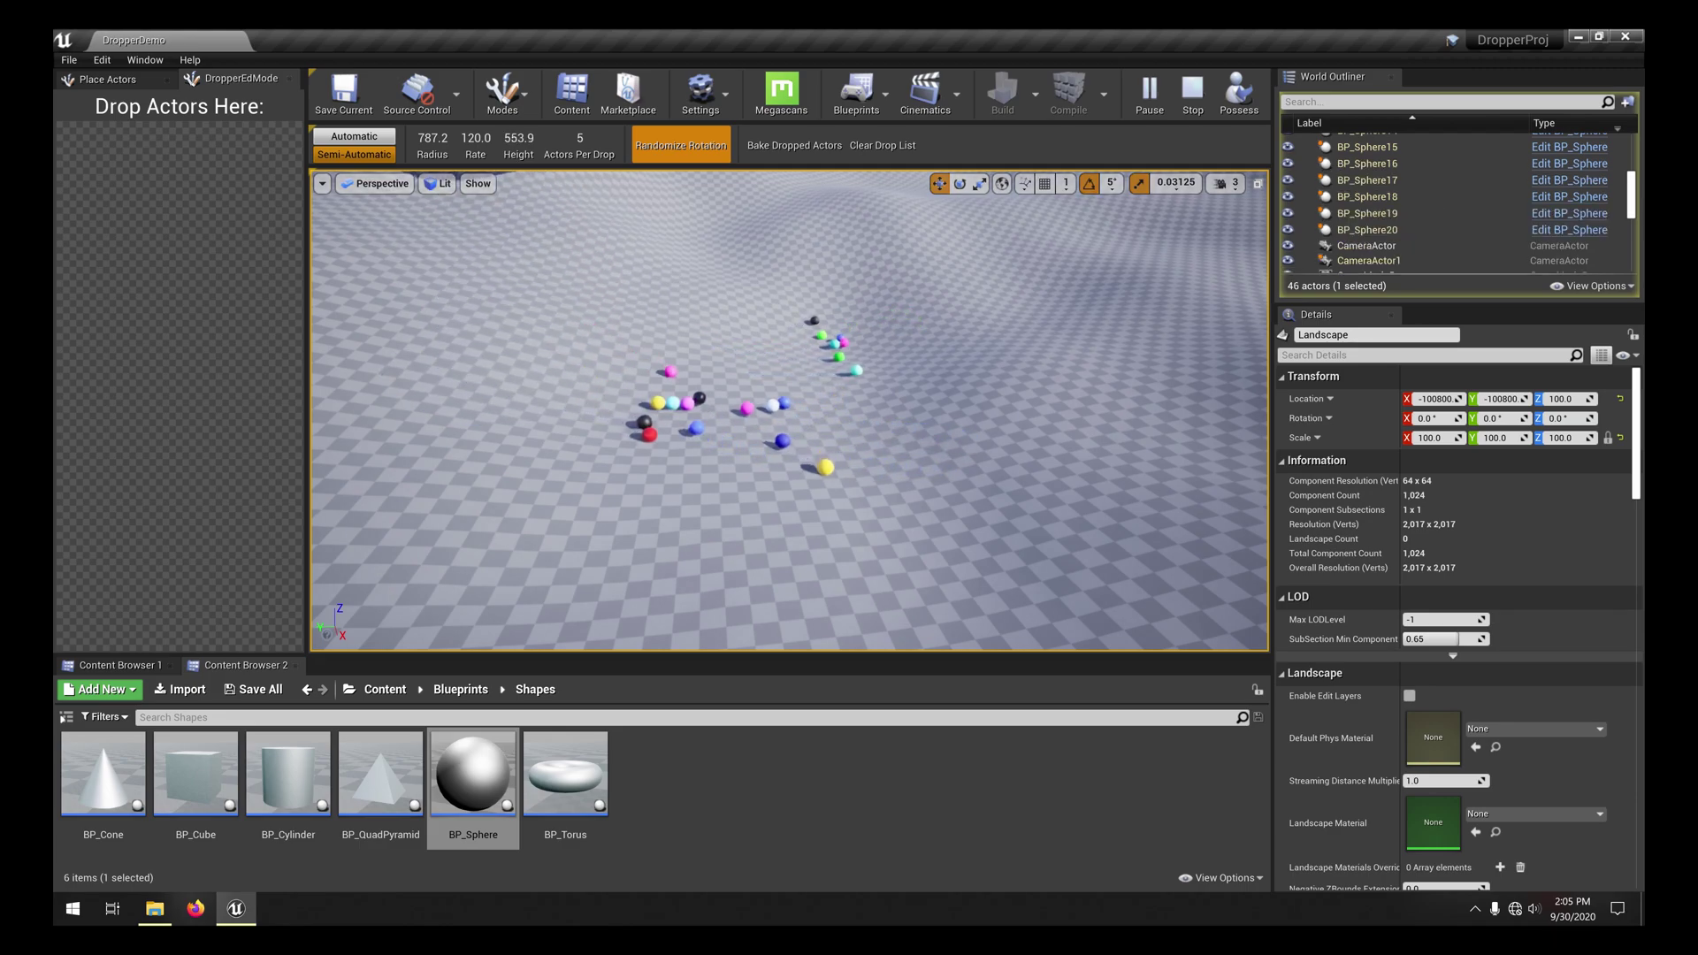
click(565, 368)
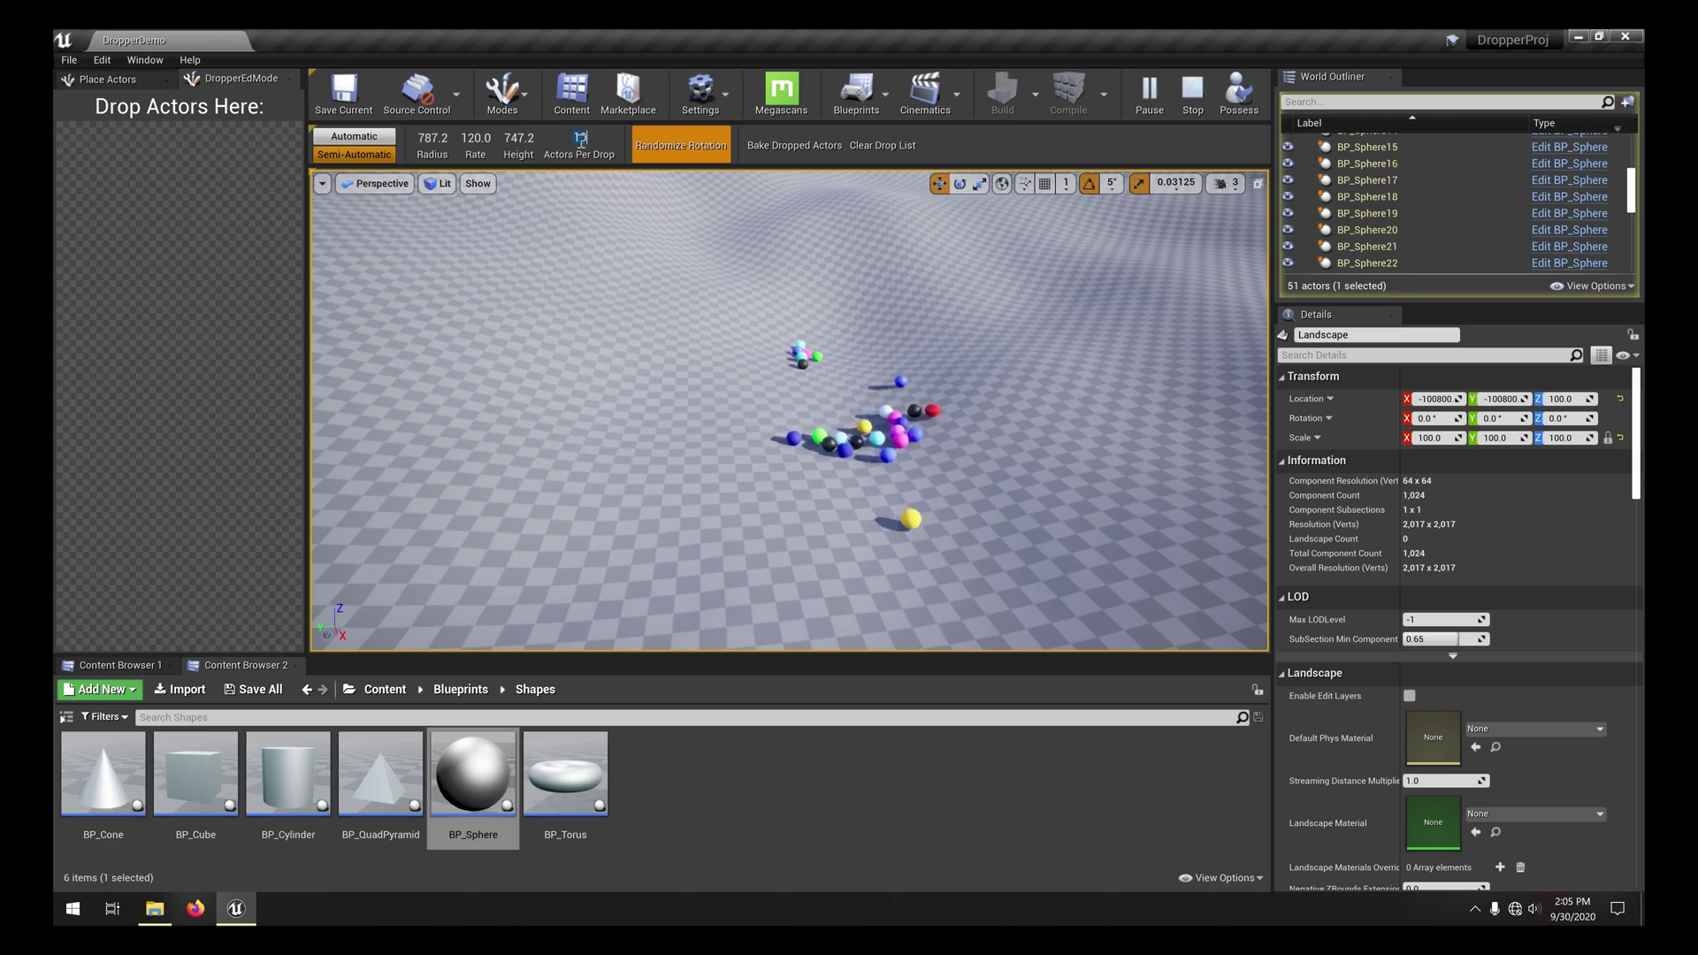
click(553, 359)
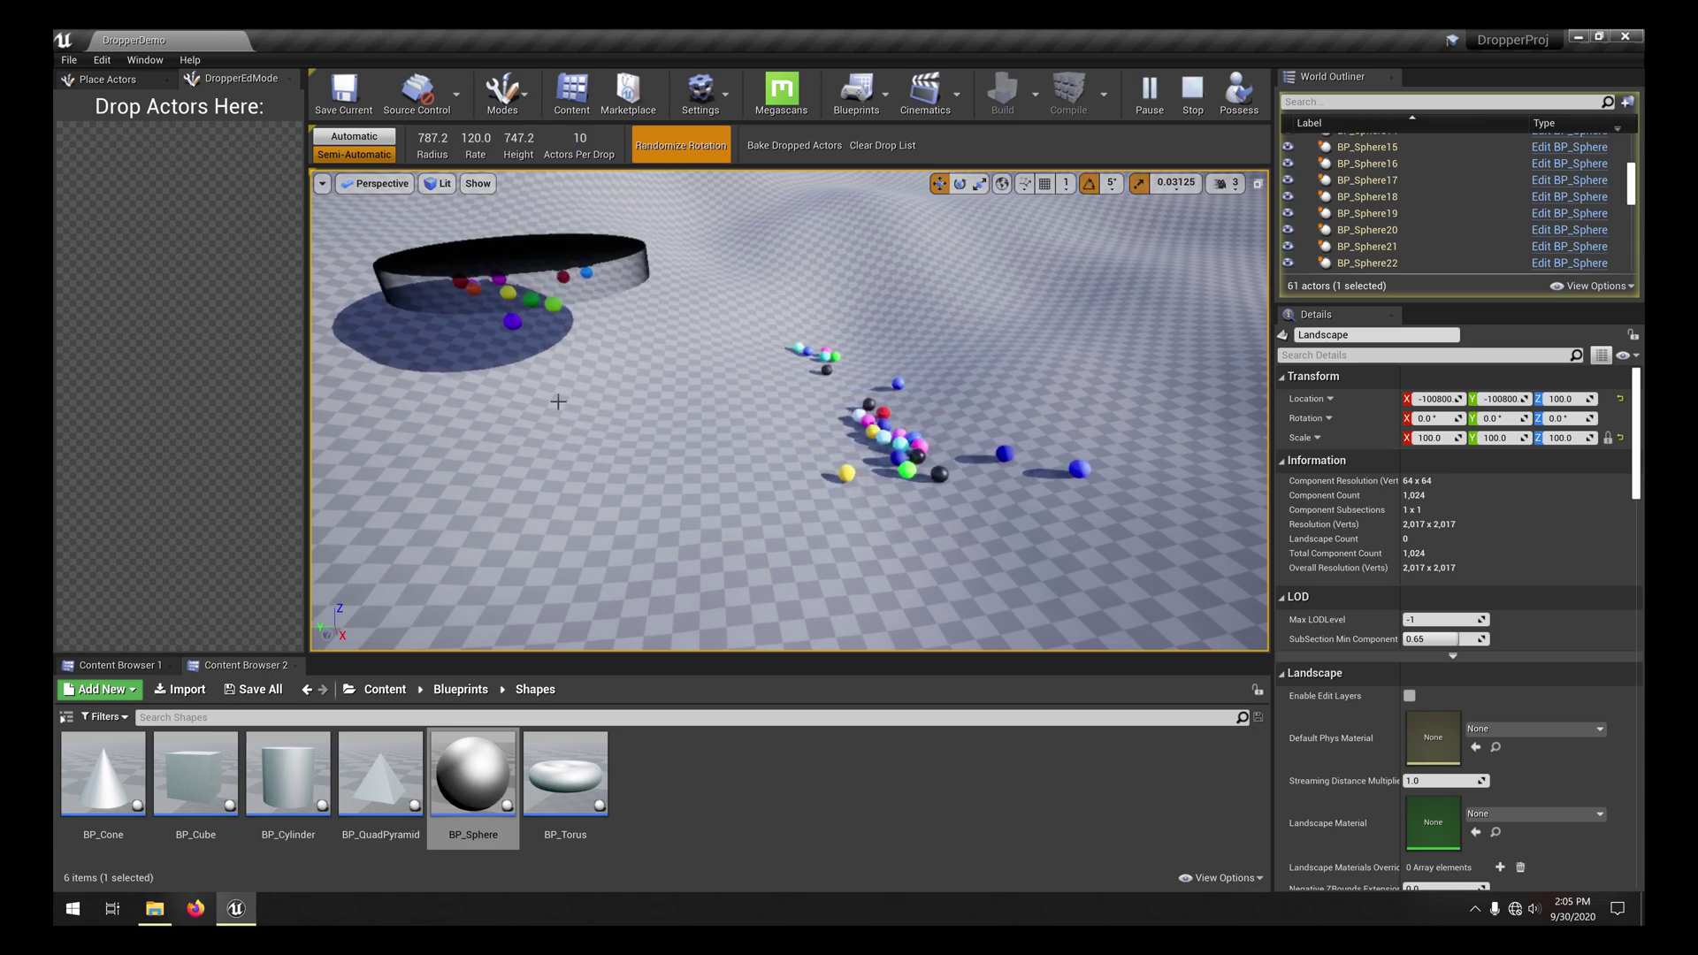
click(718, 497)
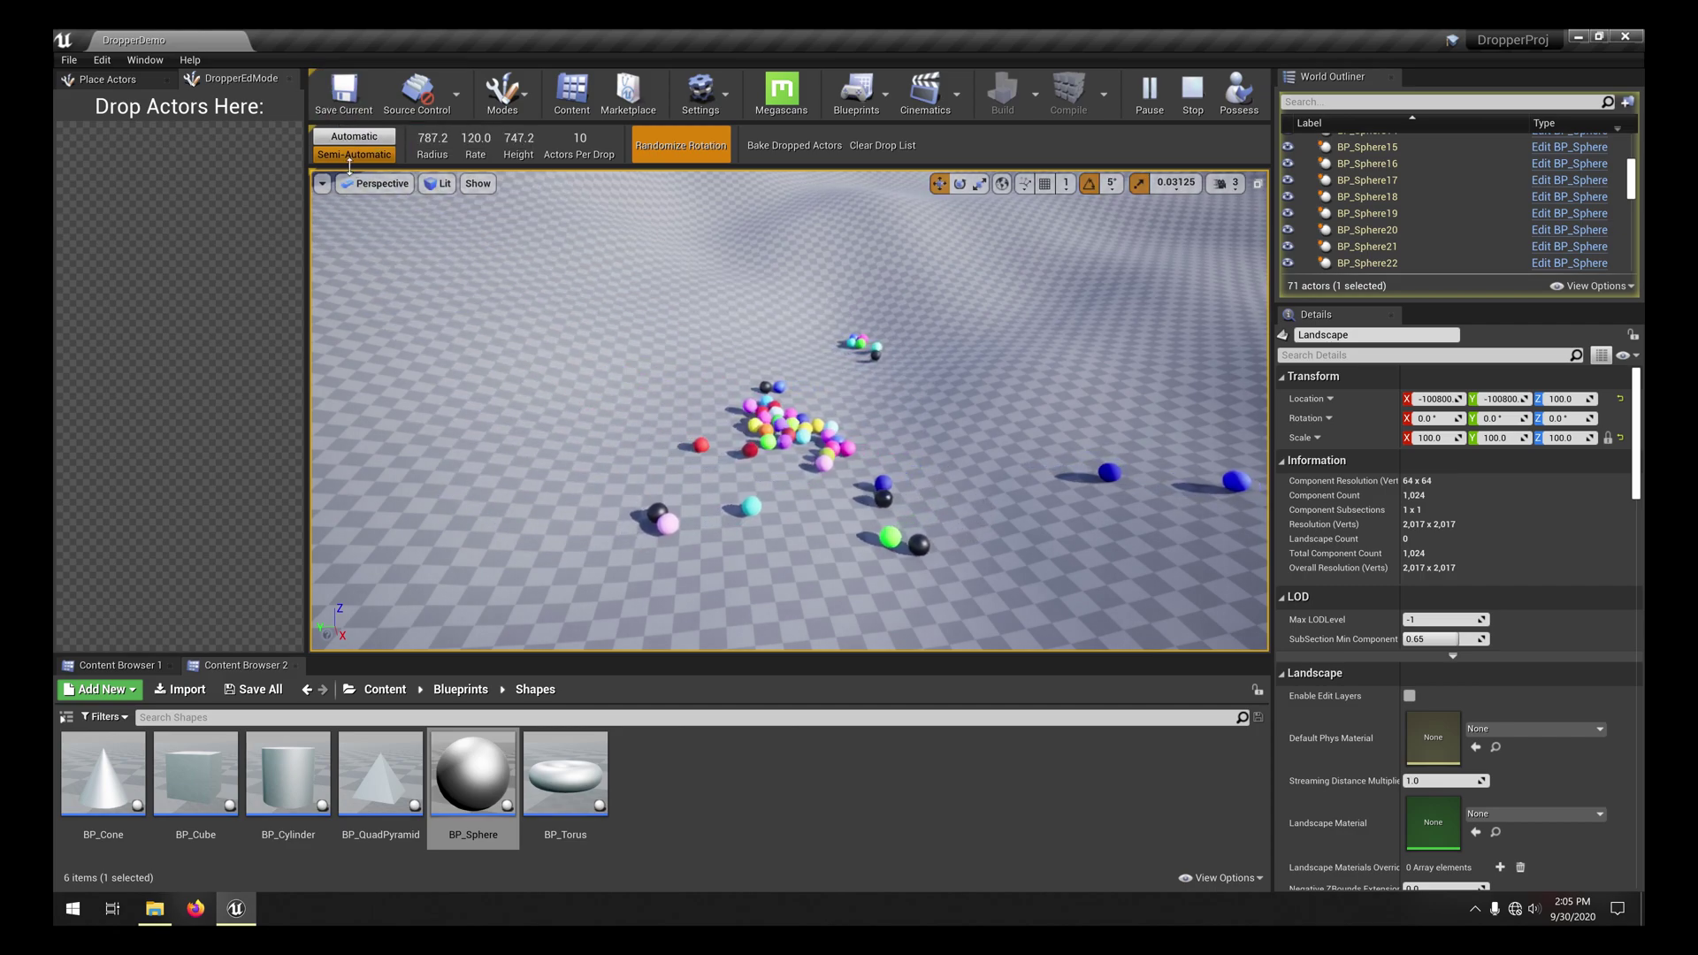
Switch the dropper to Automatic and drop spheres in one continuous stroke across the landscape
click(356, 137)
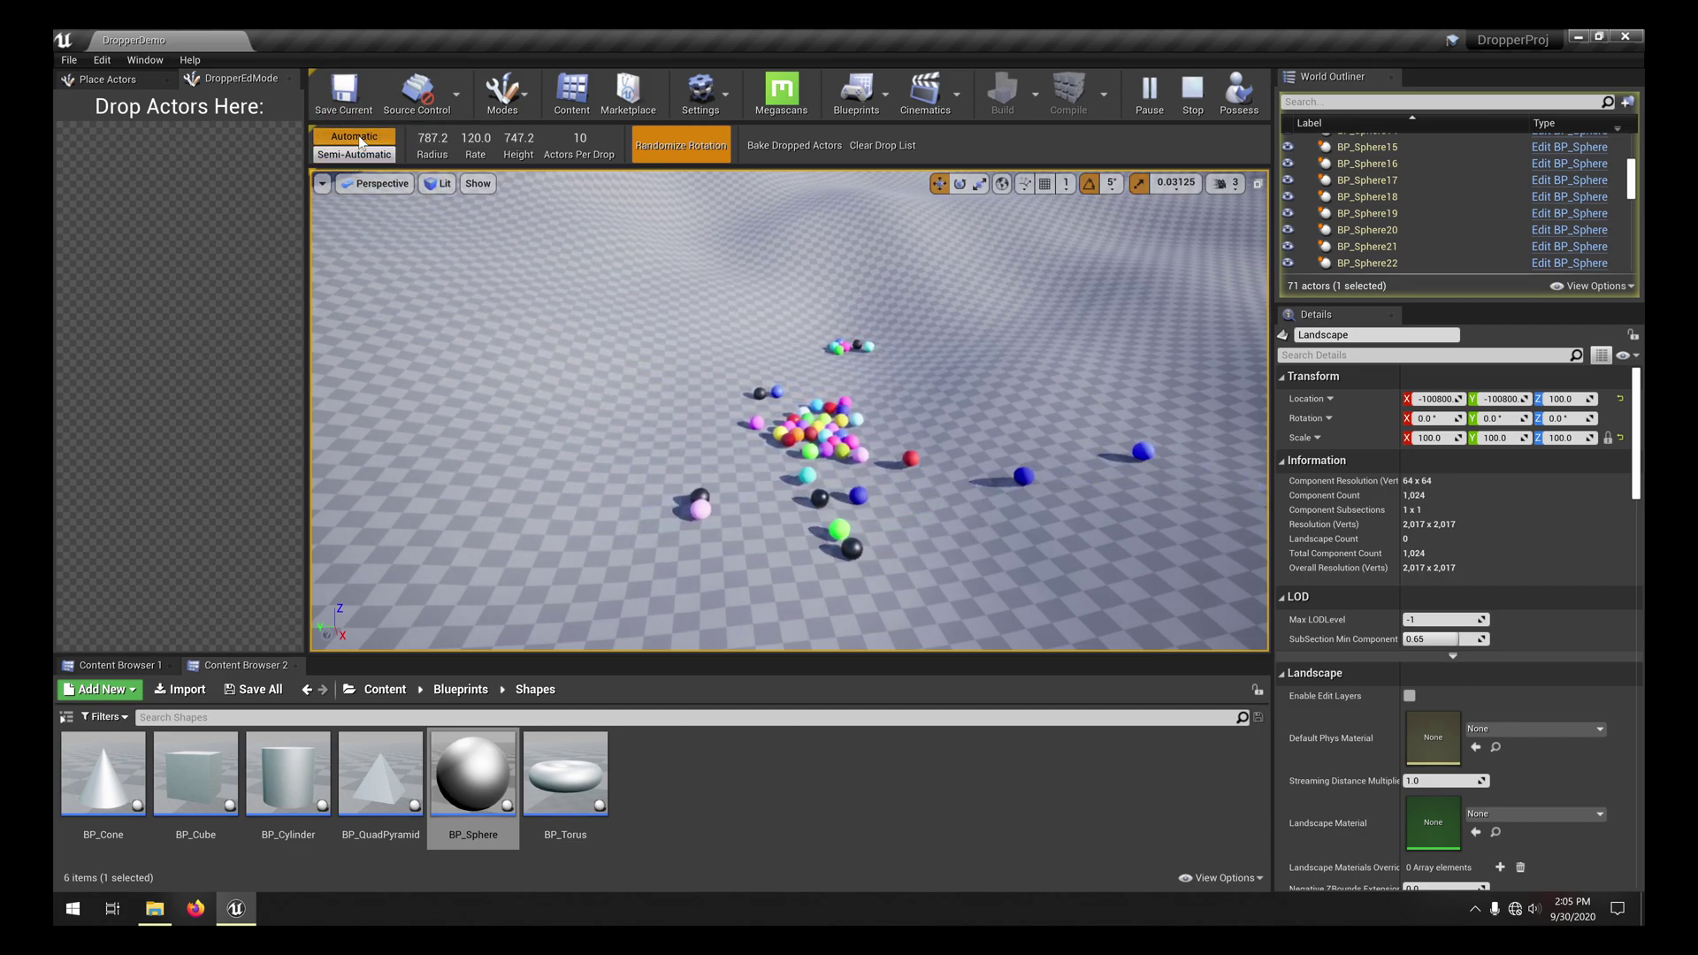
drag(539, 352, 1113, 363)
mouse_move(872, 371)
right_down()
mouse_move(964, 371)
mouse_move(752, 390)
mouse_move(834, 355)
mouse_move(852, 391)
right_up()
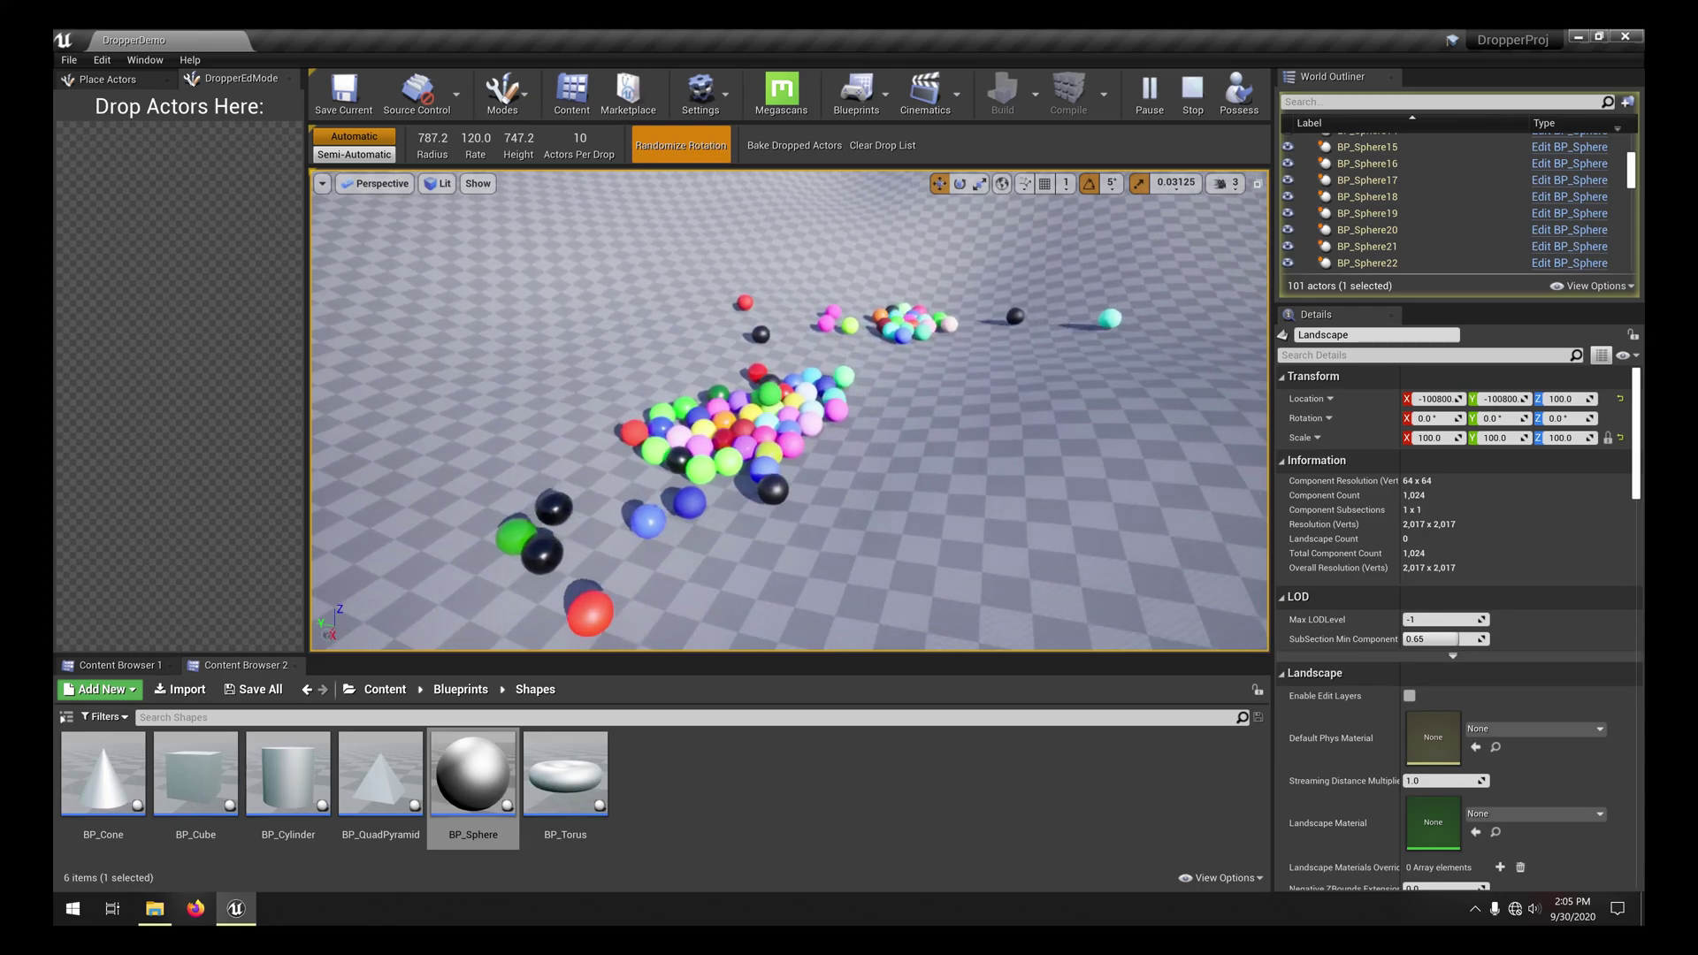
Bake the dropped spheres into the level and return to Select mode
click(794, 143)
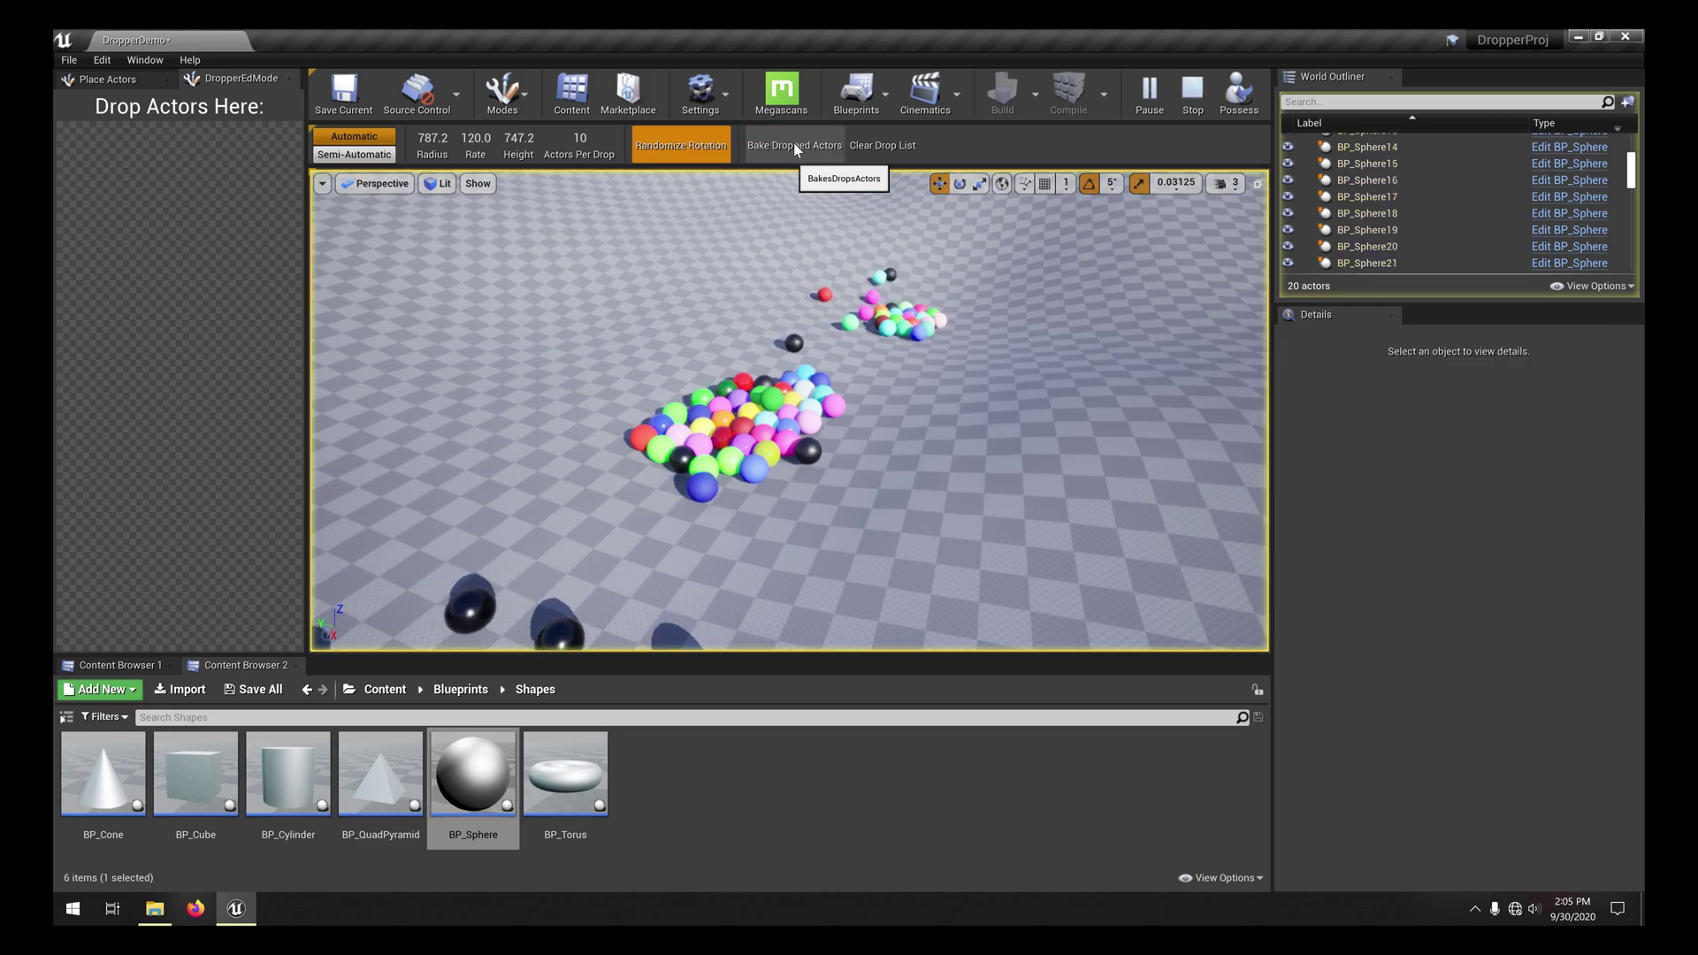
key(s)
right_drag(884, 212, 858, 244)
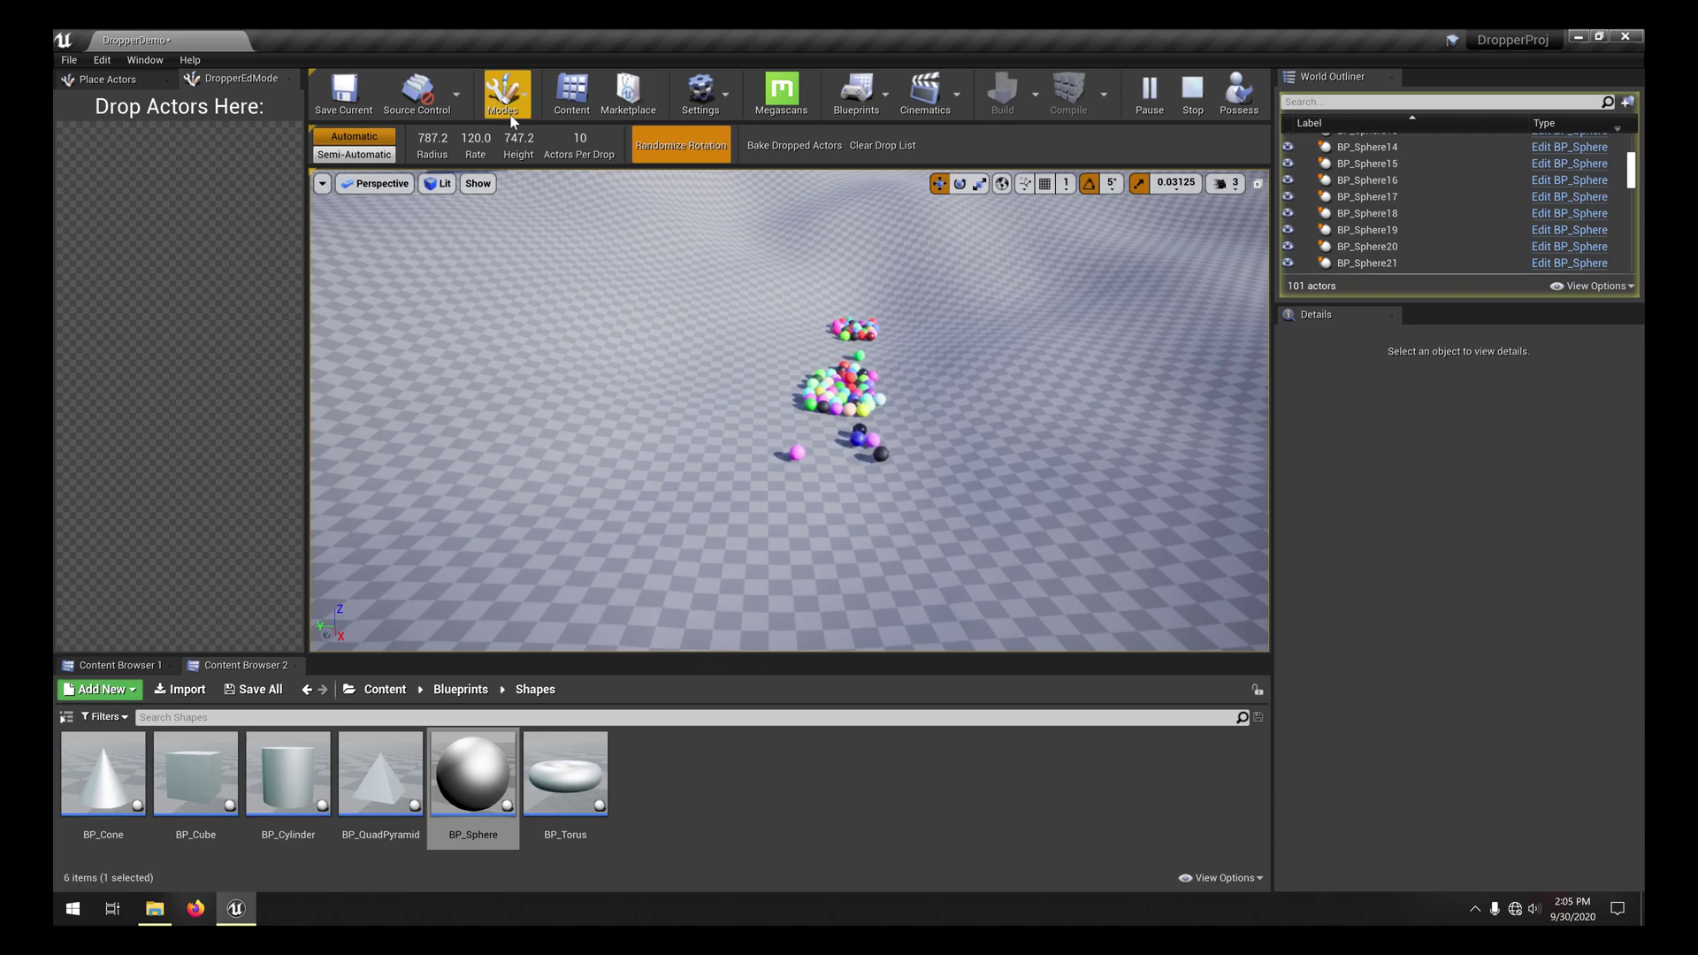
click(511, 119)
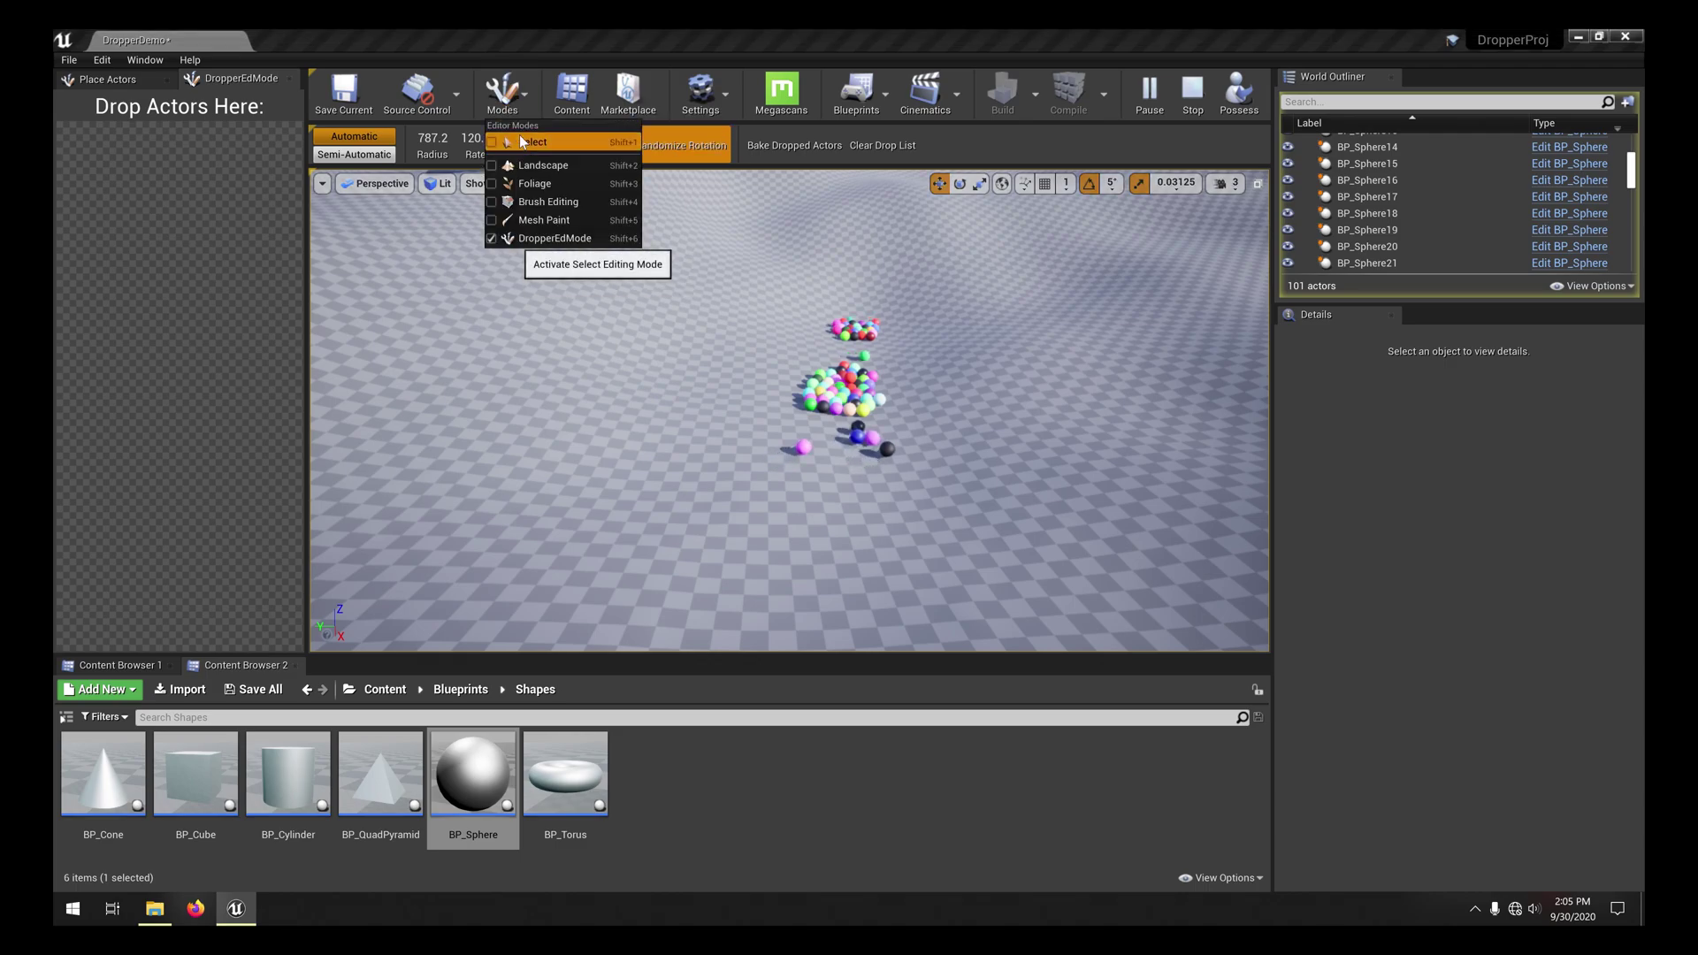
click(522, 141)
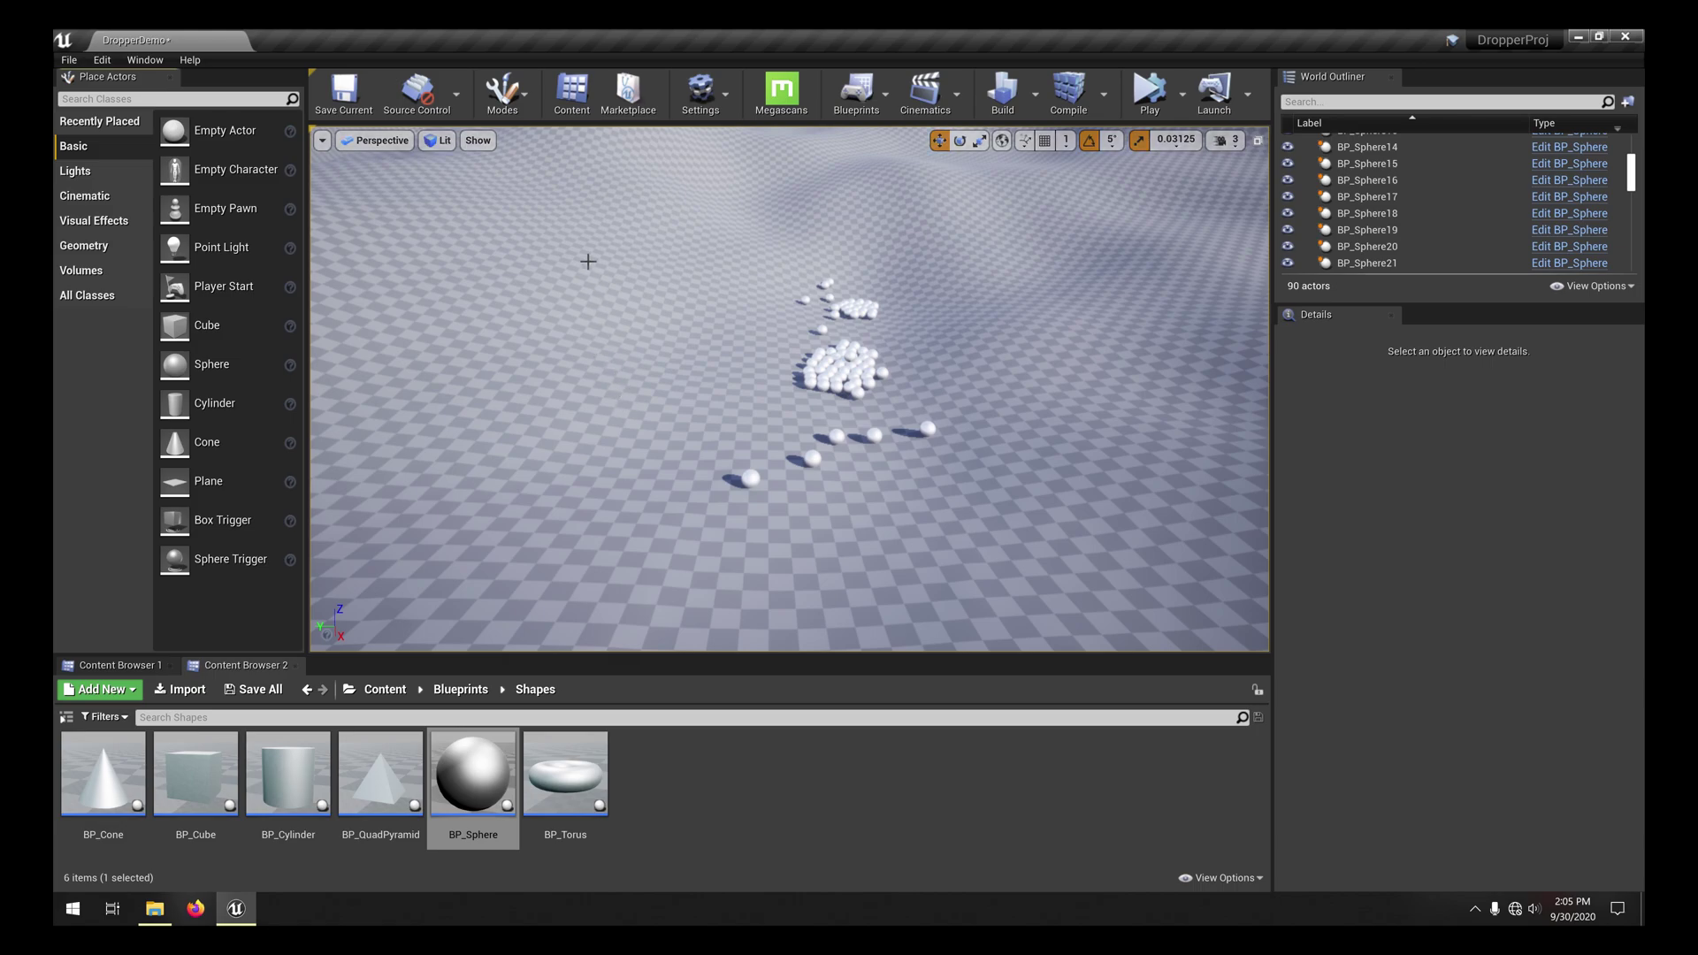
click(530, 112)
click(525, 103)
right_drag(812, 351, 851, 340)
key(w)
drag(808, 292, 821, 361)
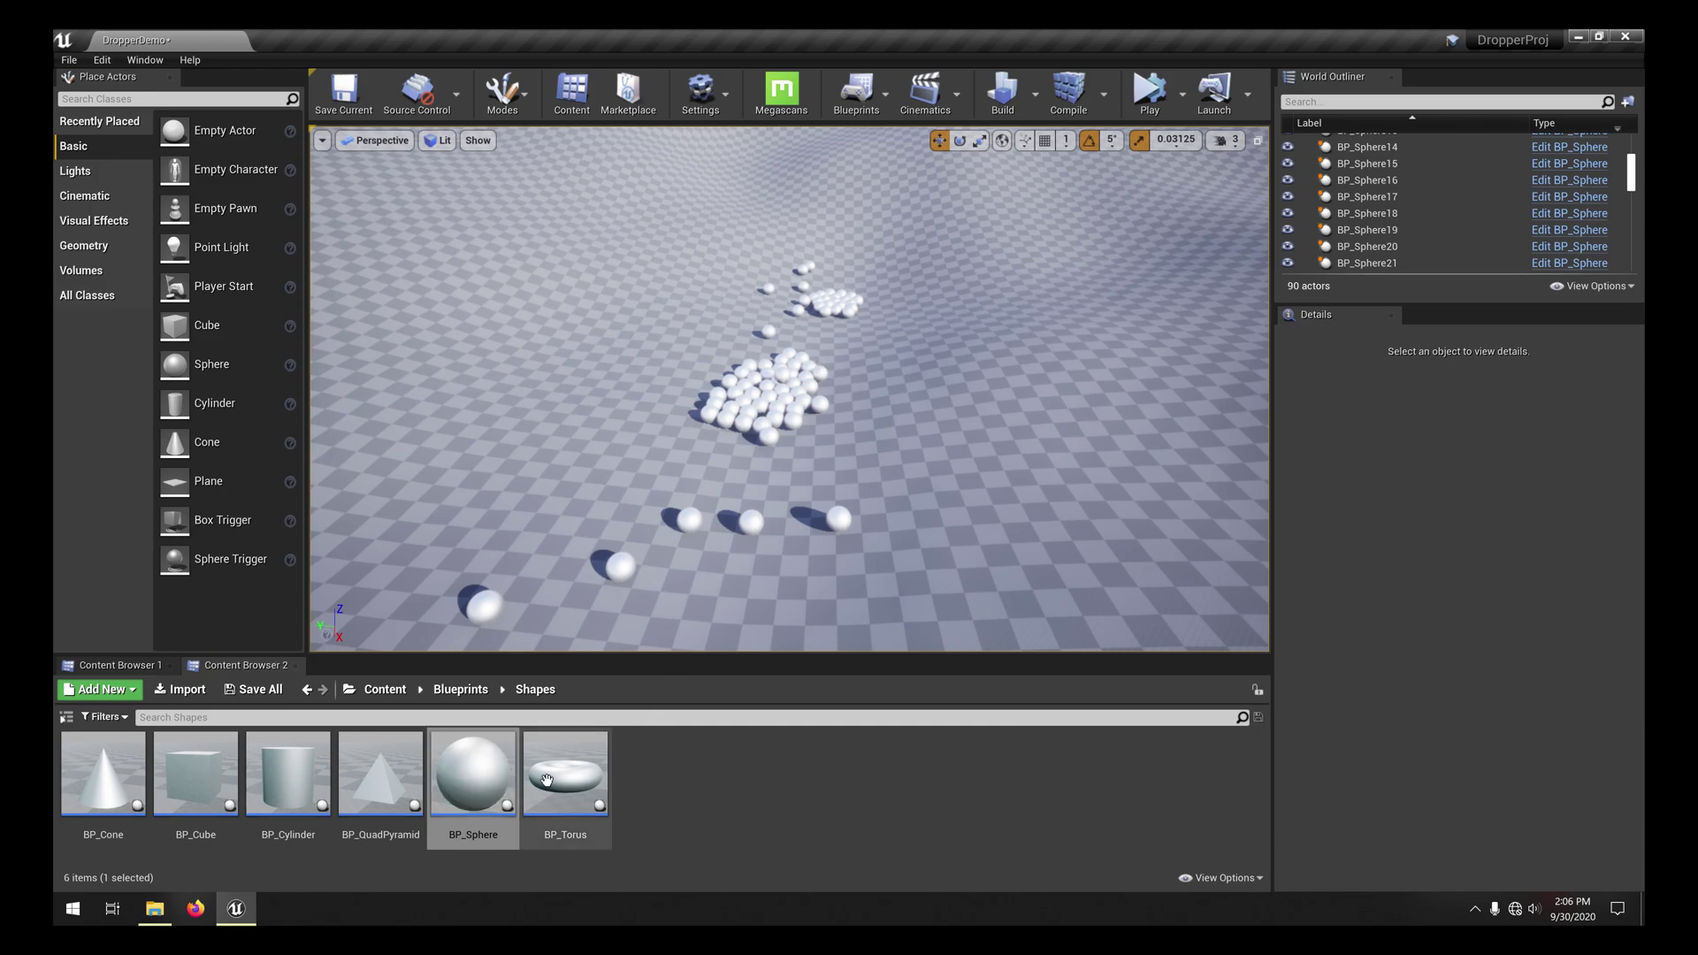
Open the BP_Sphere blueprint, filter its Sphere component's details by "phy" to check the physics settings, and close the blueprint
double_click(500, 768)
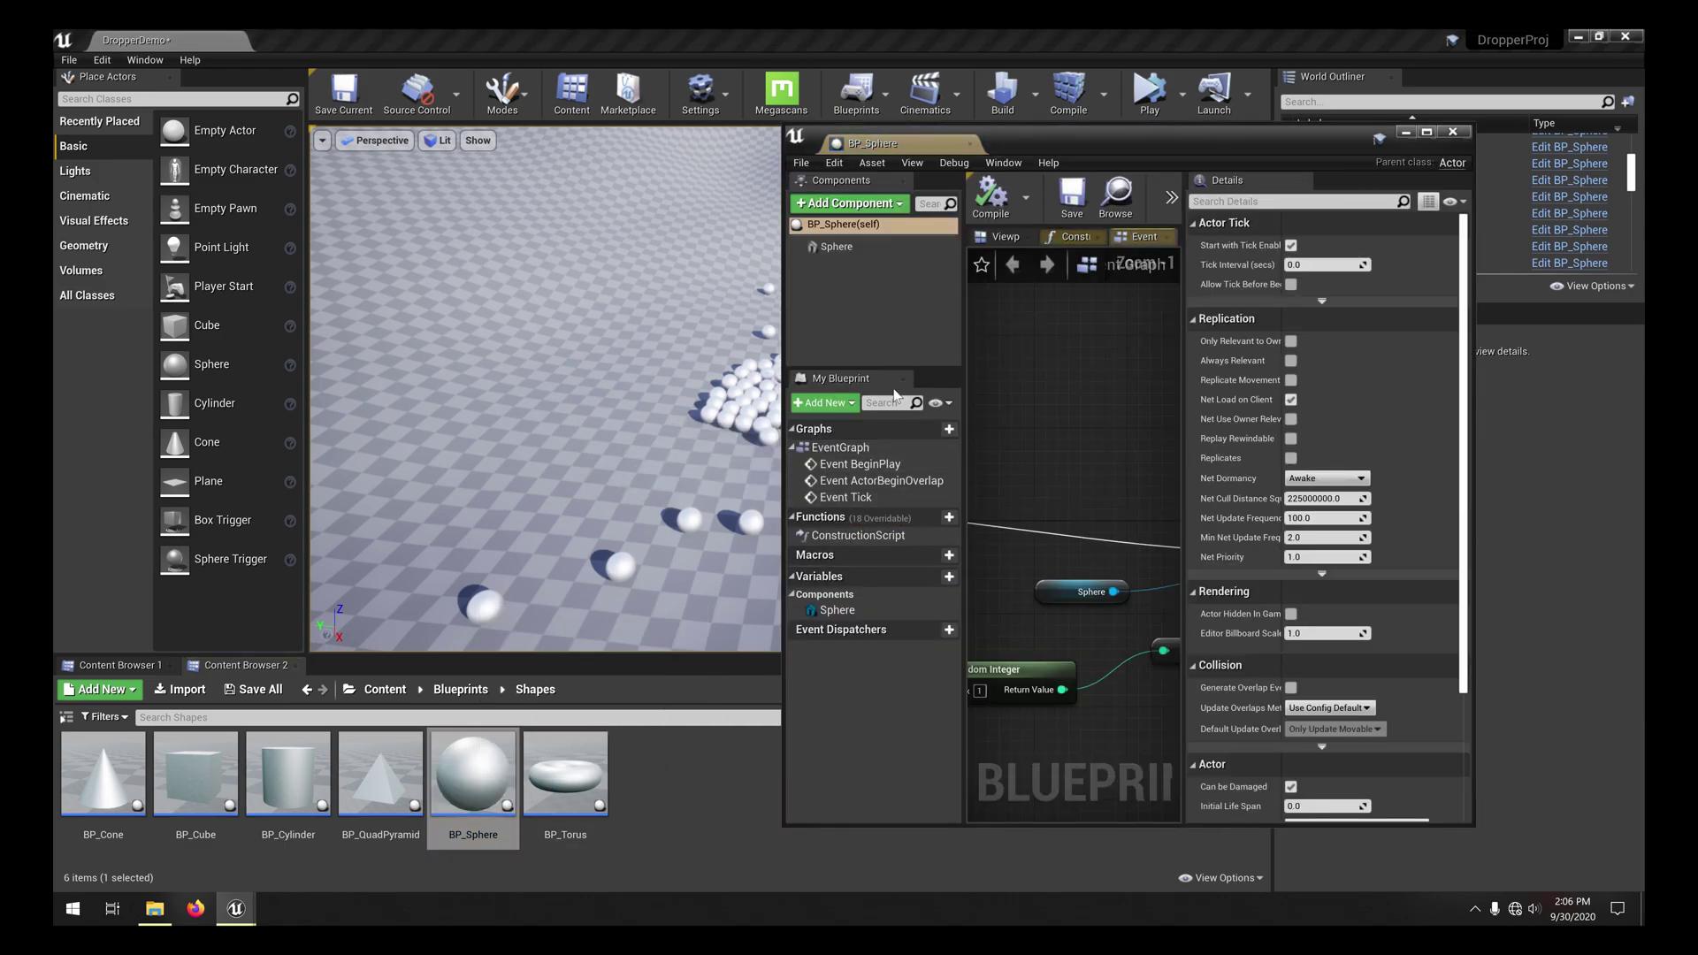
click(836, 247)
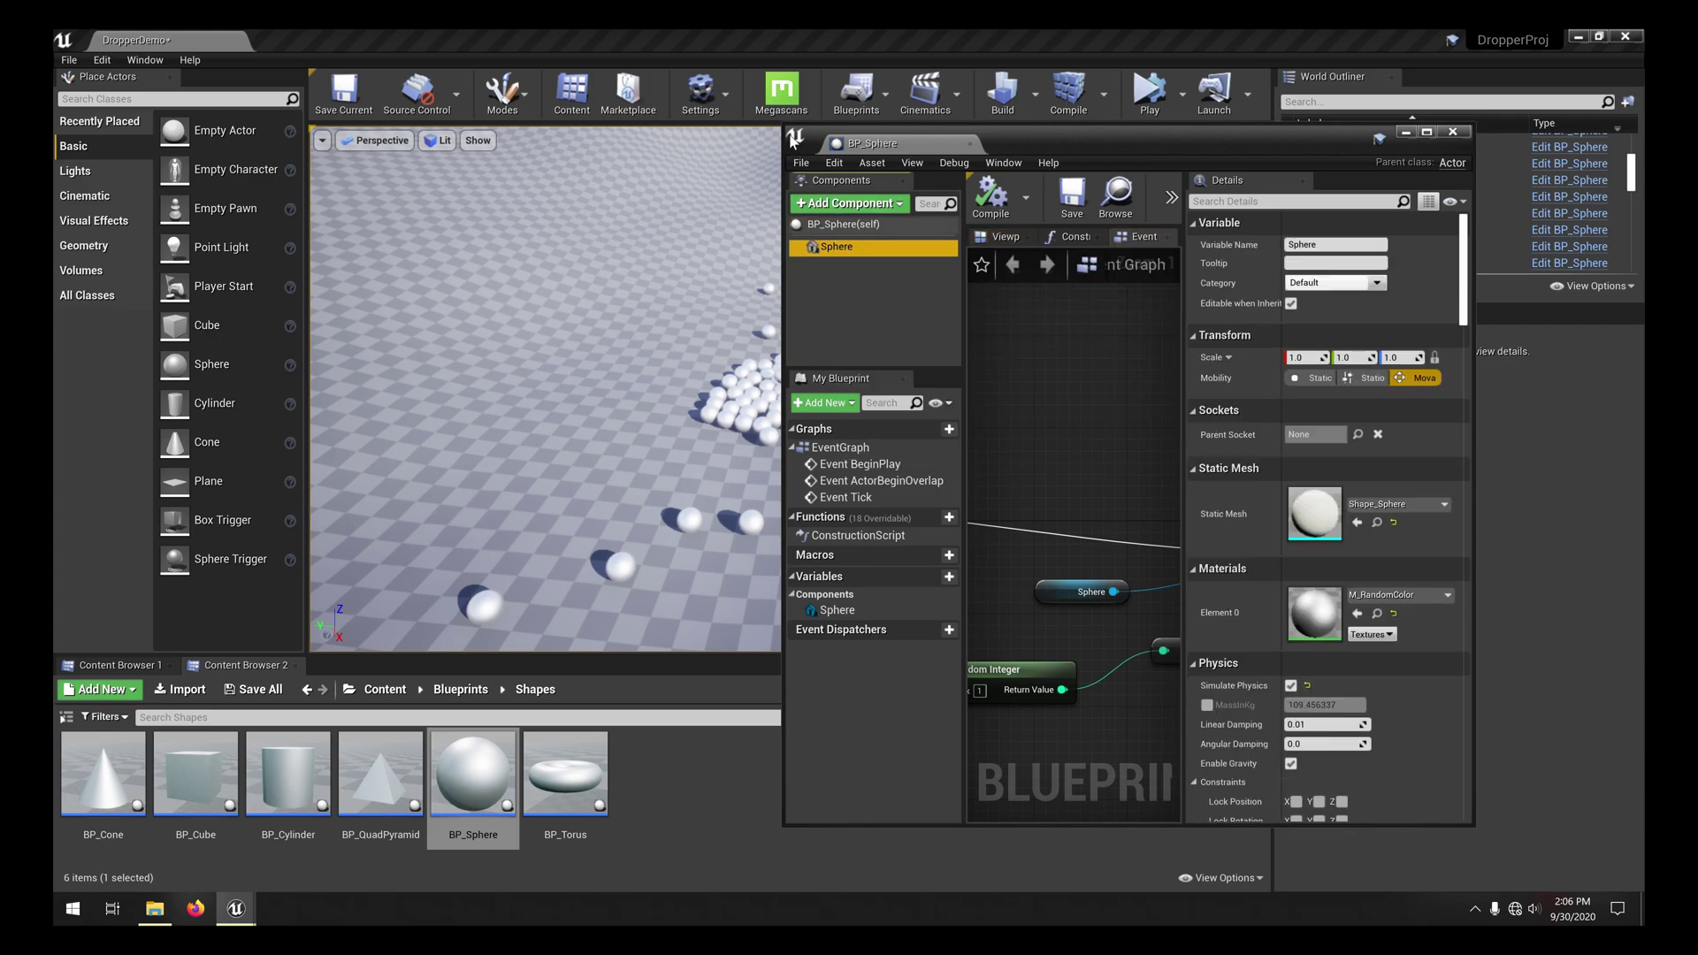
drag(783, 124, 462, 138)
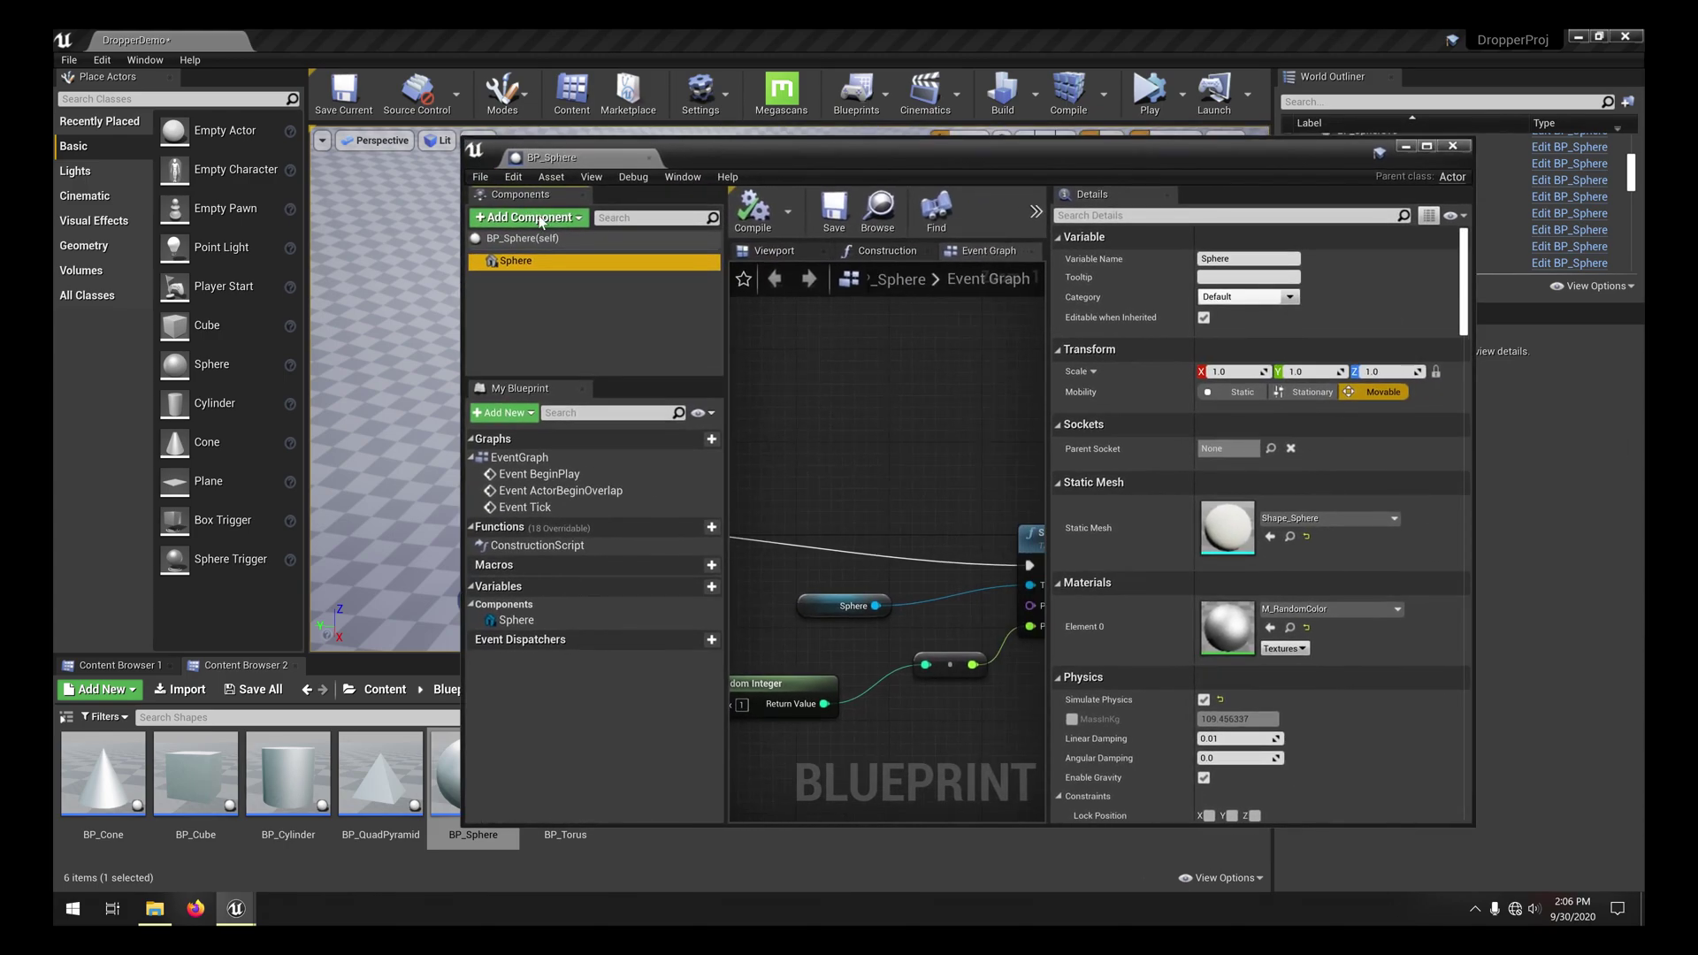
click(1211, 216)
text(phy)
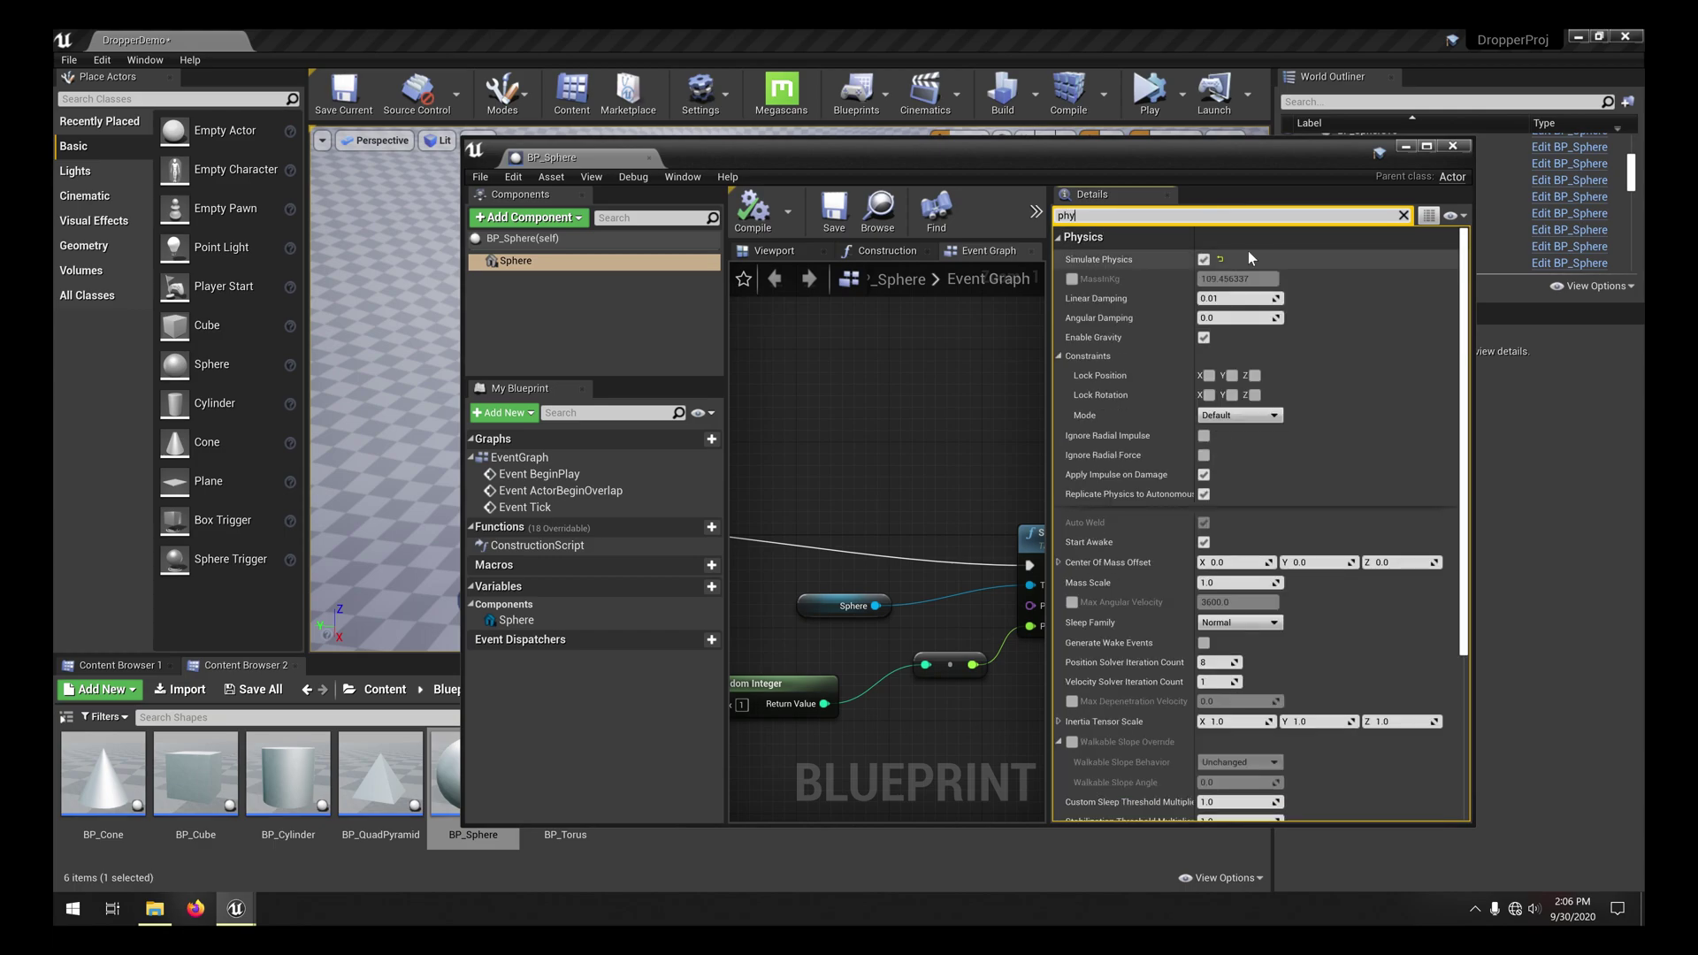
click(650, 158)
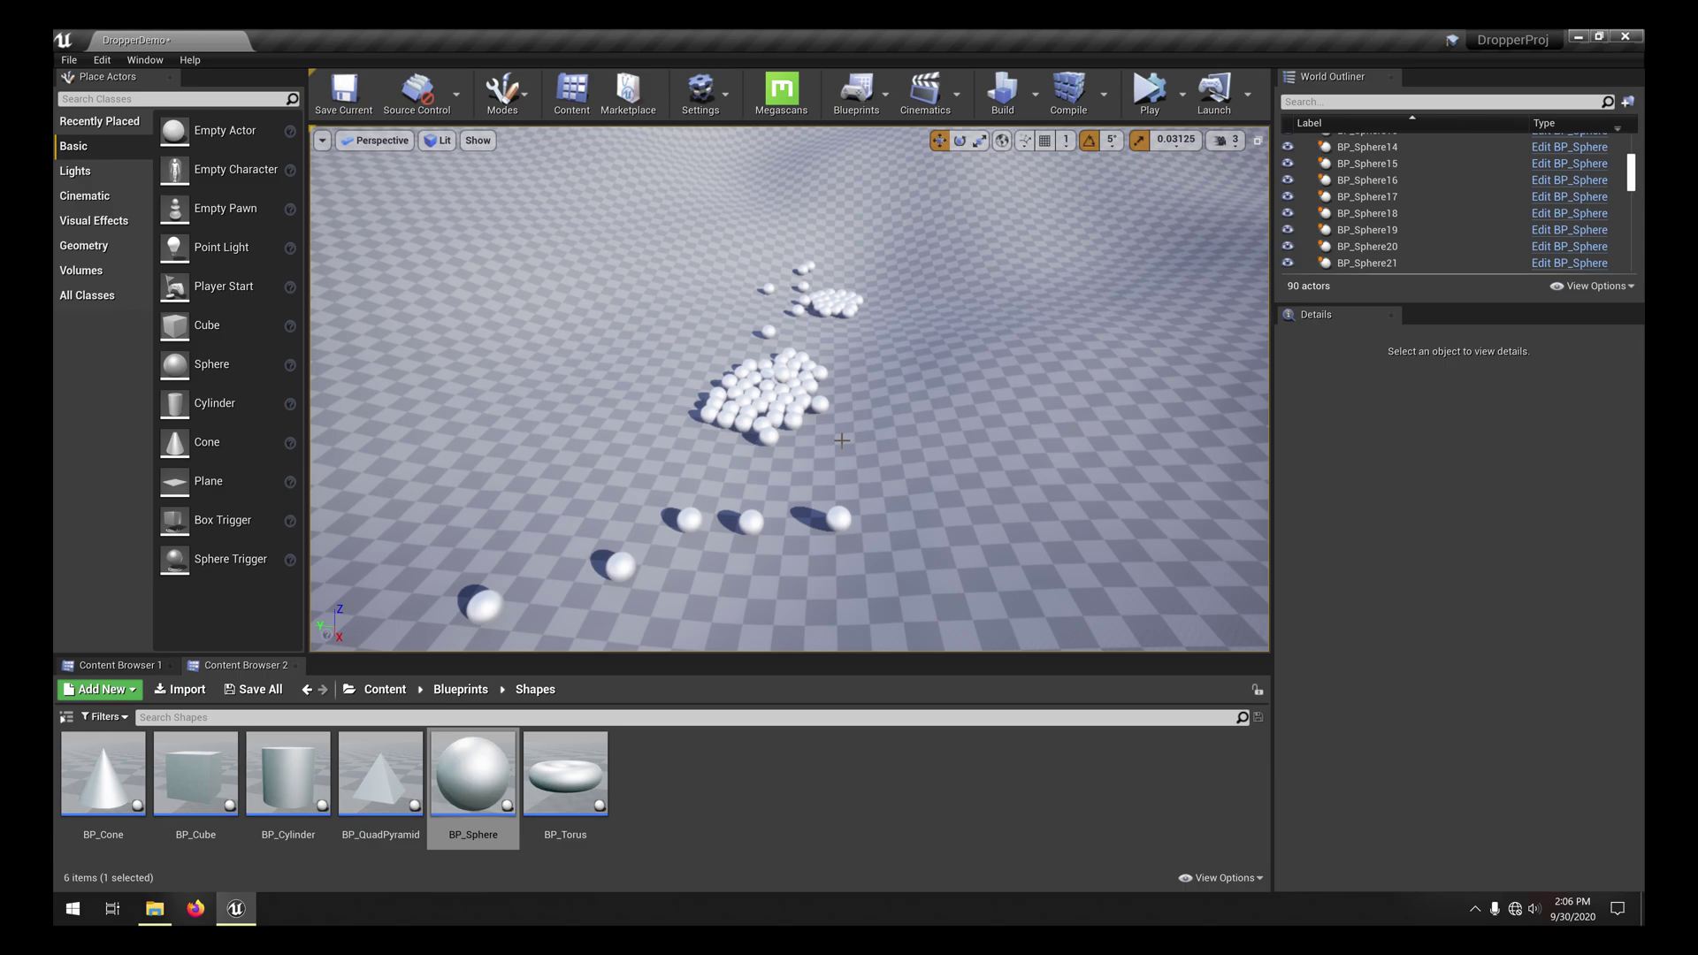
Pull back to a wide view of the landscape with the mountains and reactivate DropperEdMode
right_click(887, 449)
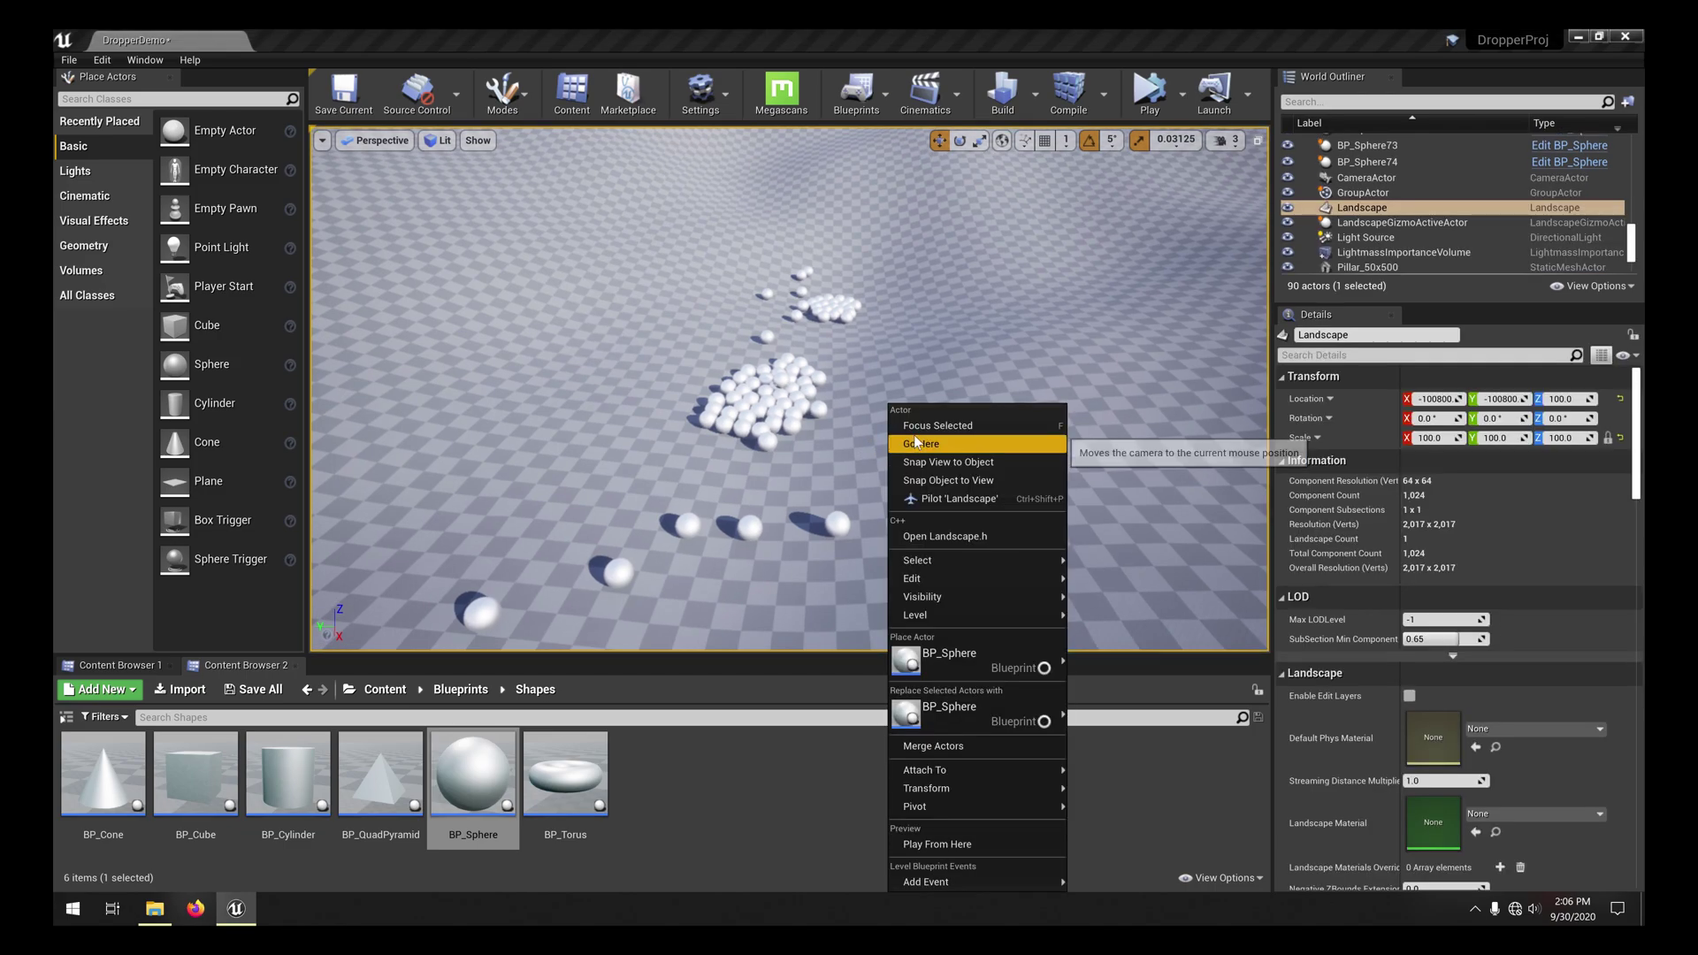
click(818, 447)
right_drag(774, 452, 663, 376)
key(s)
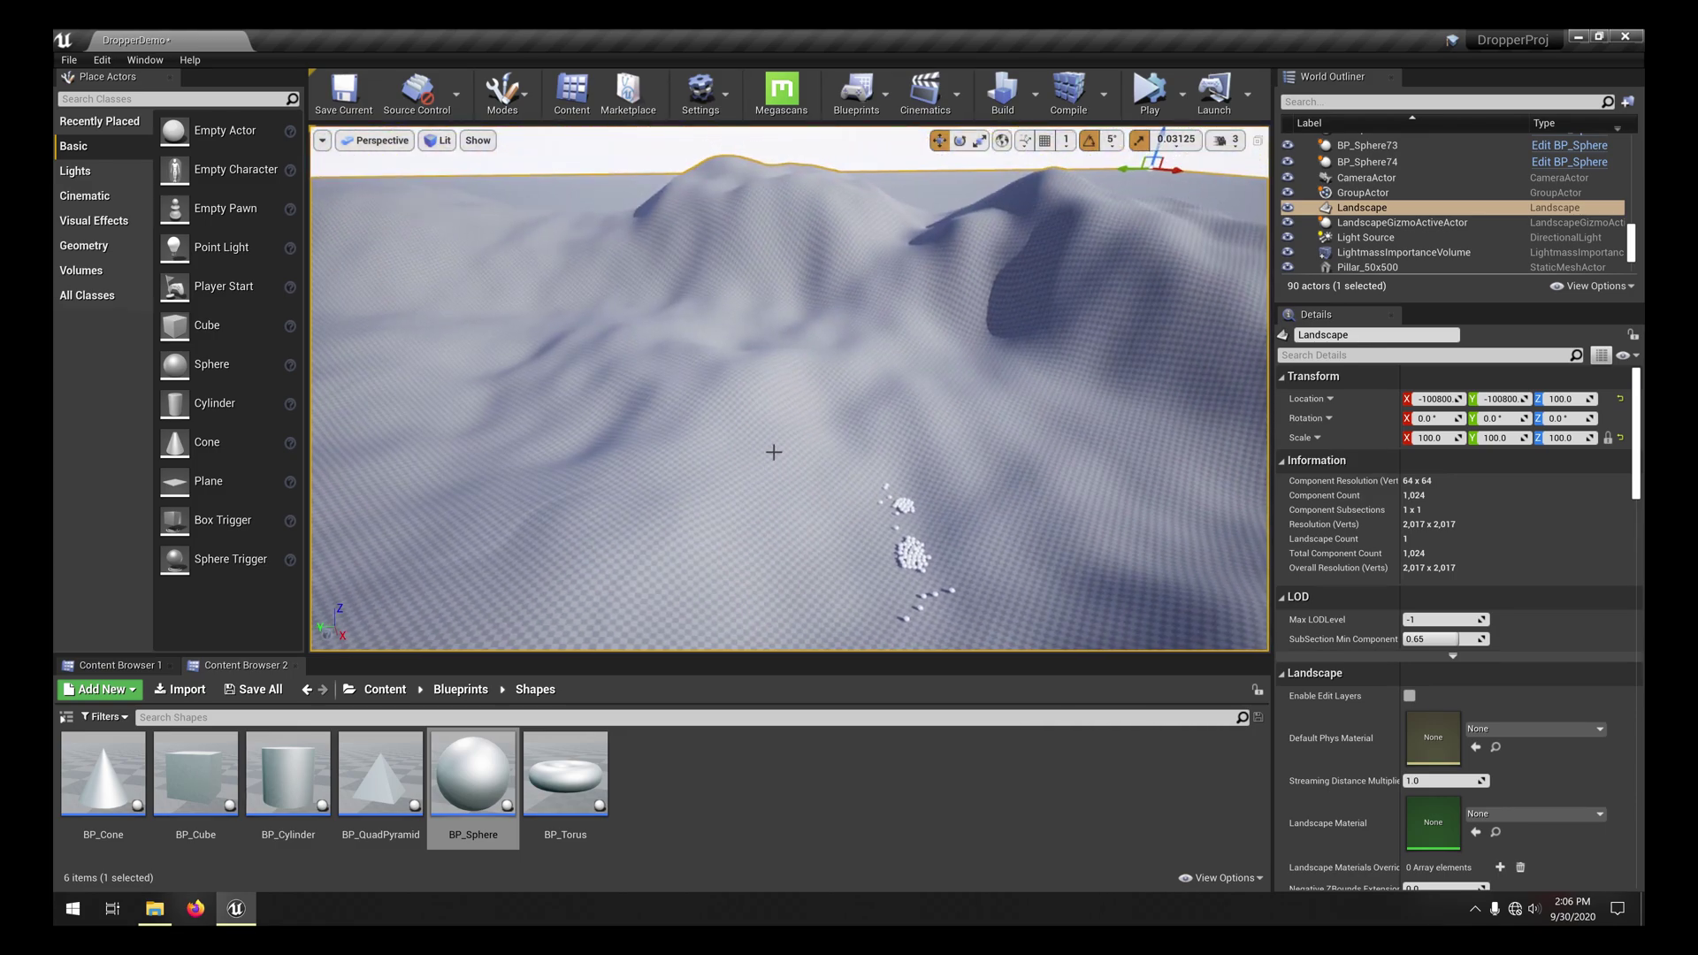
click(502, 88)
click(552, 236)
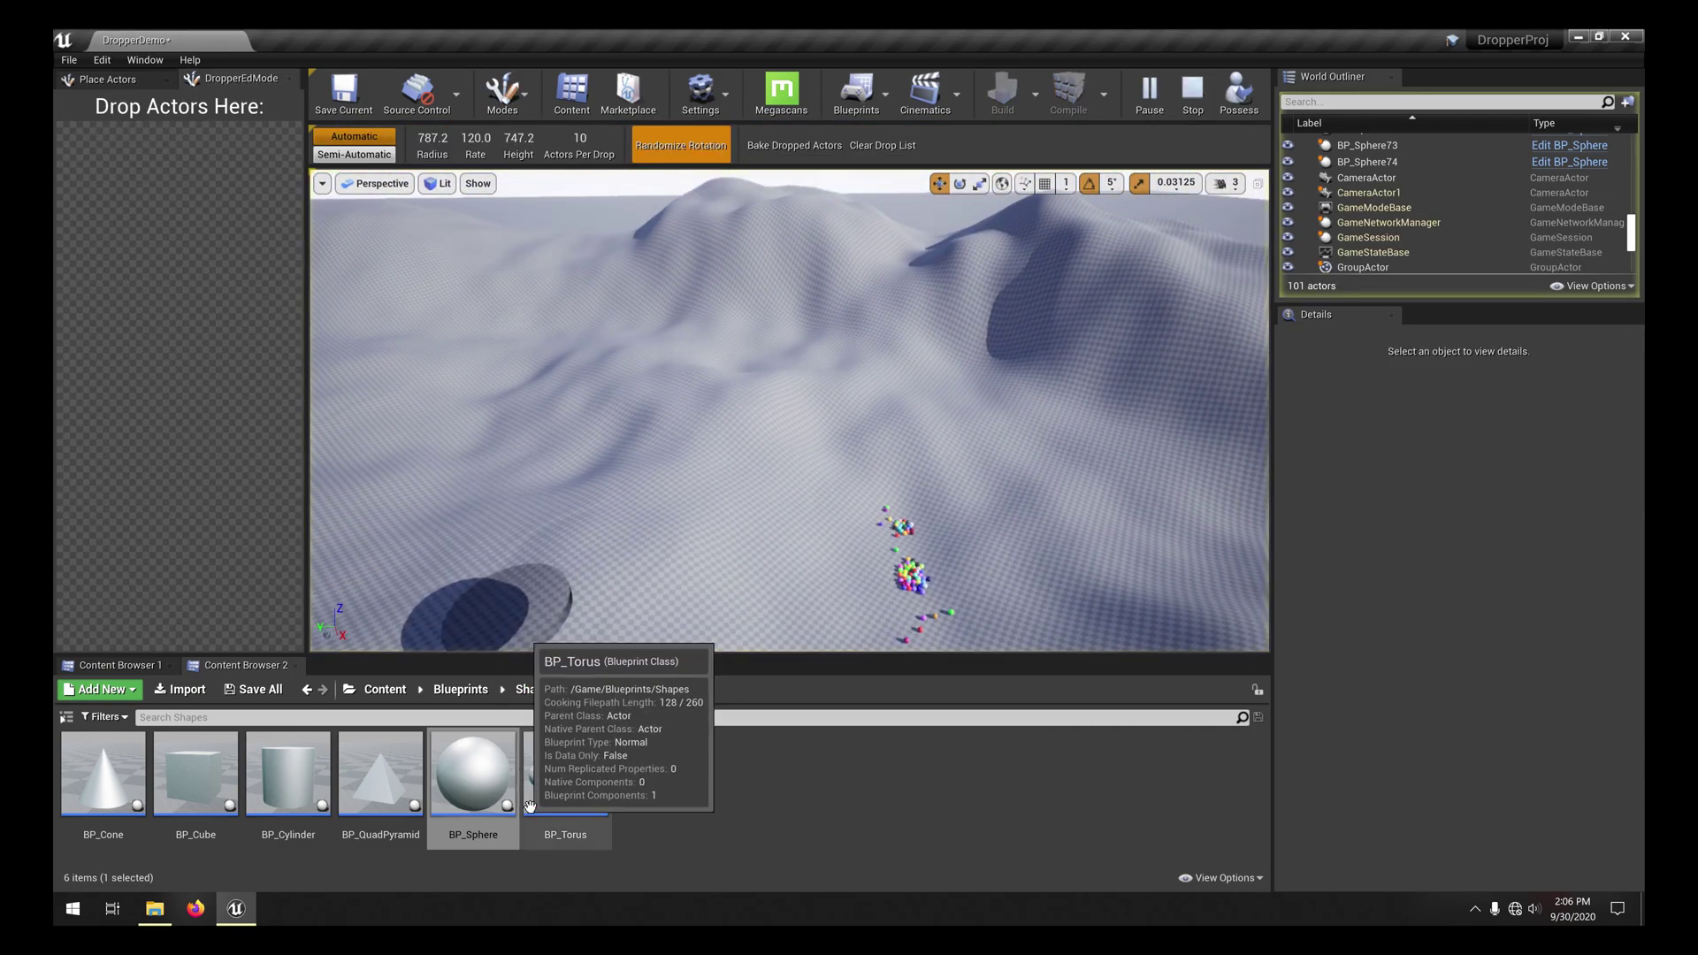
Add all six shape blueprints, from BP_Cone to BP_Torus, to the drop list
click(566, 774)
shift+click(103, 774)
drag(280, 790, 262, 476)
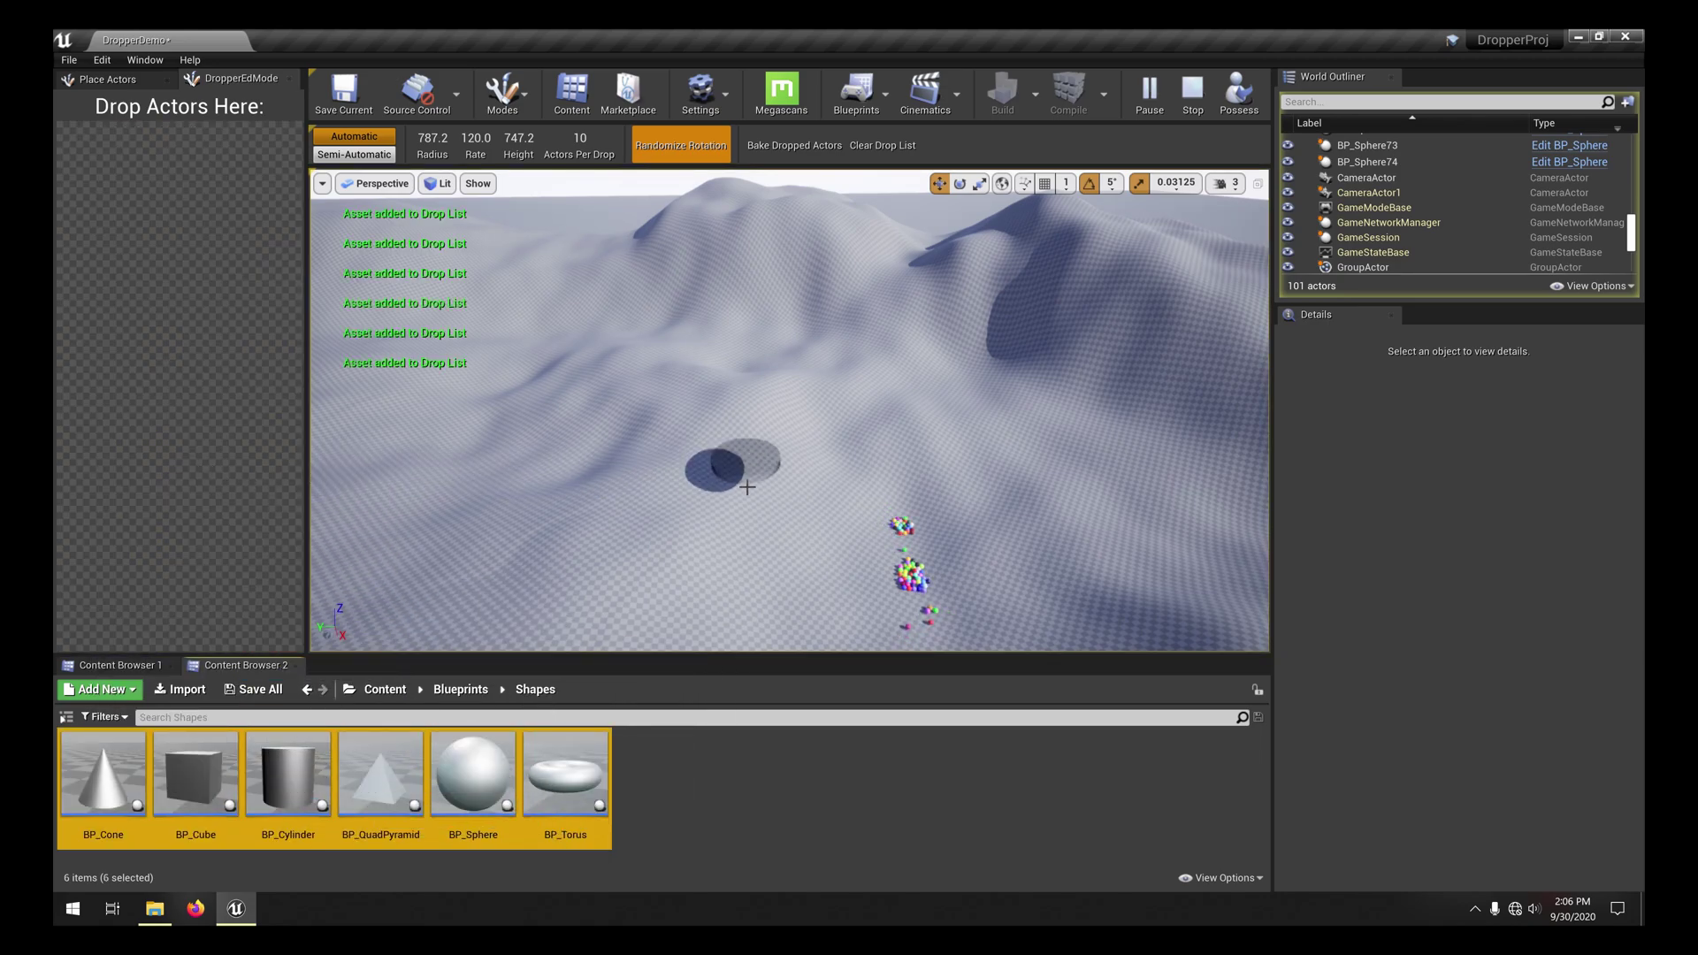
Set the drop radius to 2427, rate to 411.7 and height to 1358, and drop mixed shapes across the valley in one stroke
drag(433, 139, 495, 139)
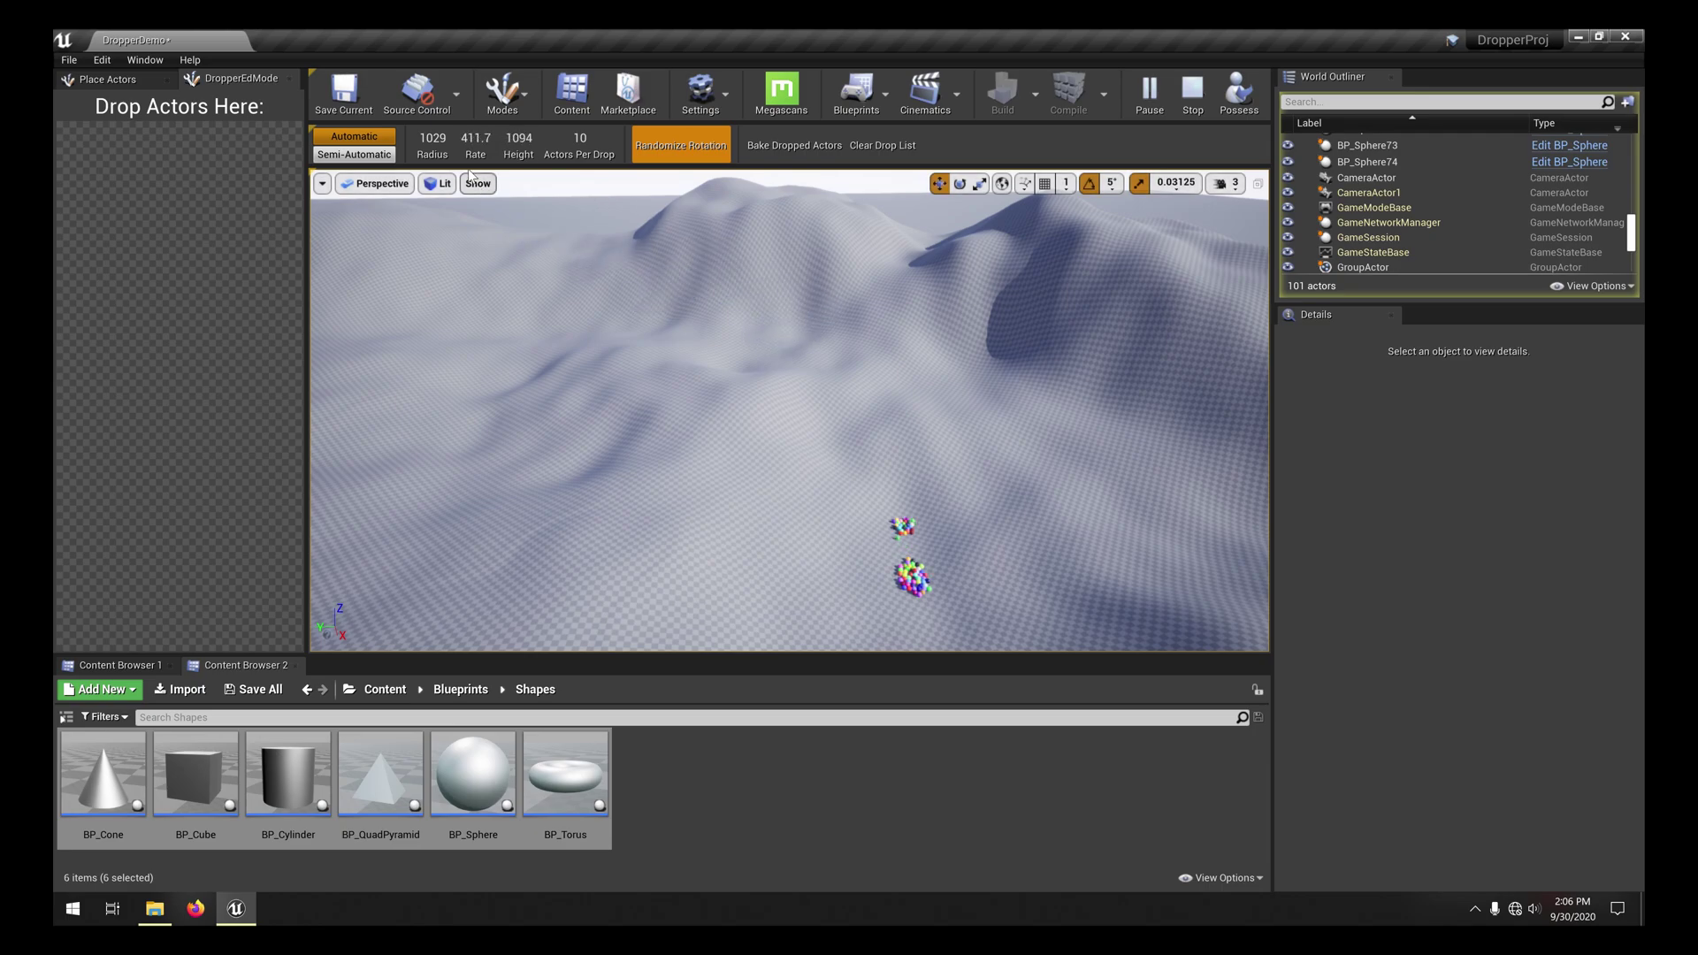
drag(432, 138, 518, 137)
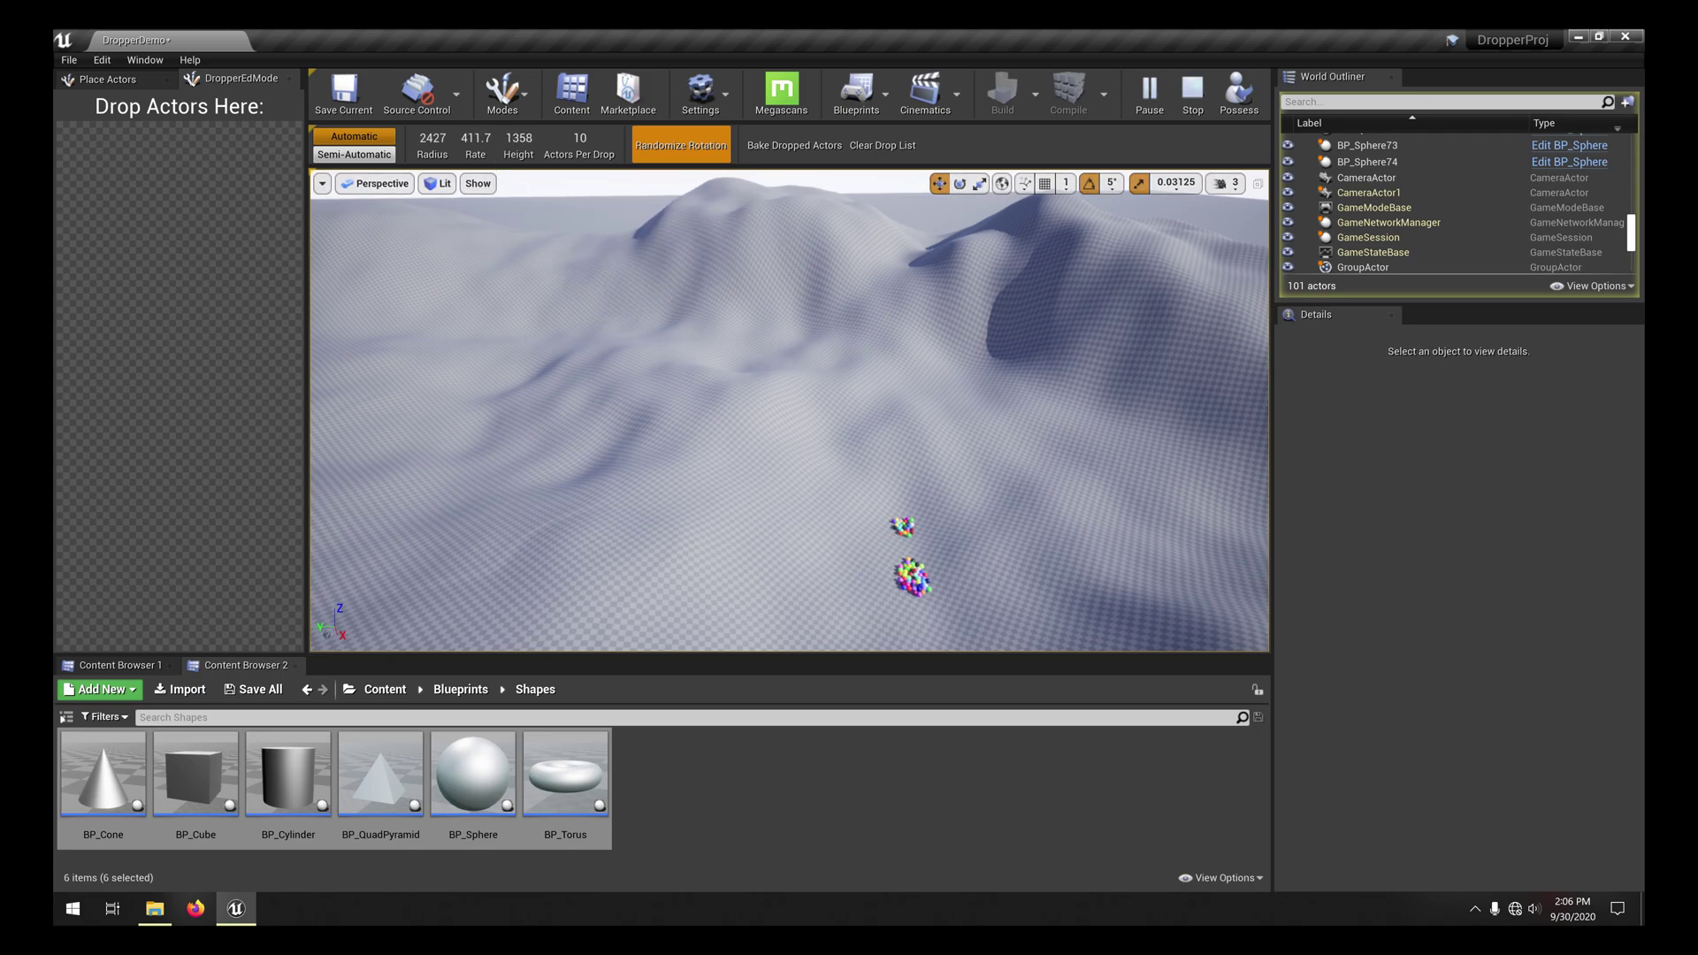
click(633, 354)
mouse_move(633, 354)
mouse_down()
mouse_move(787, 364)
mouse_move(955, 416)
mouse_move(911, 495)
mouse_move(878, 392)
mouse_up()
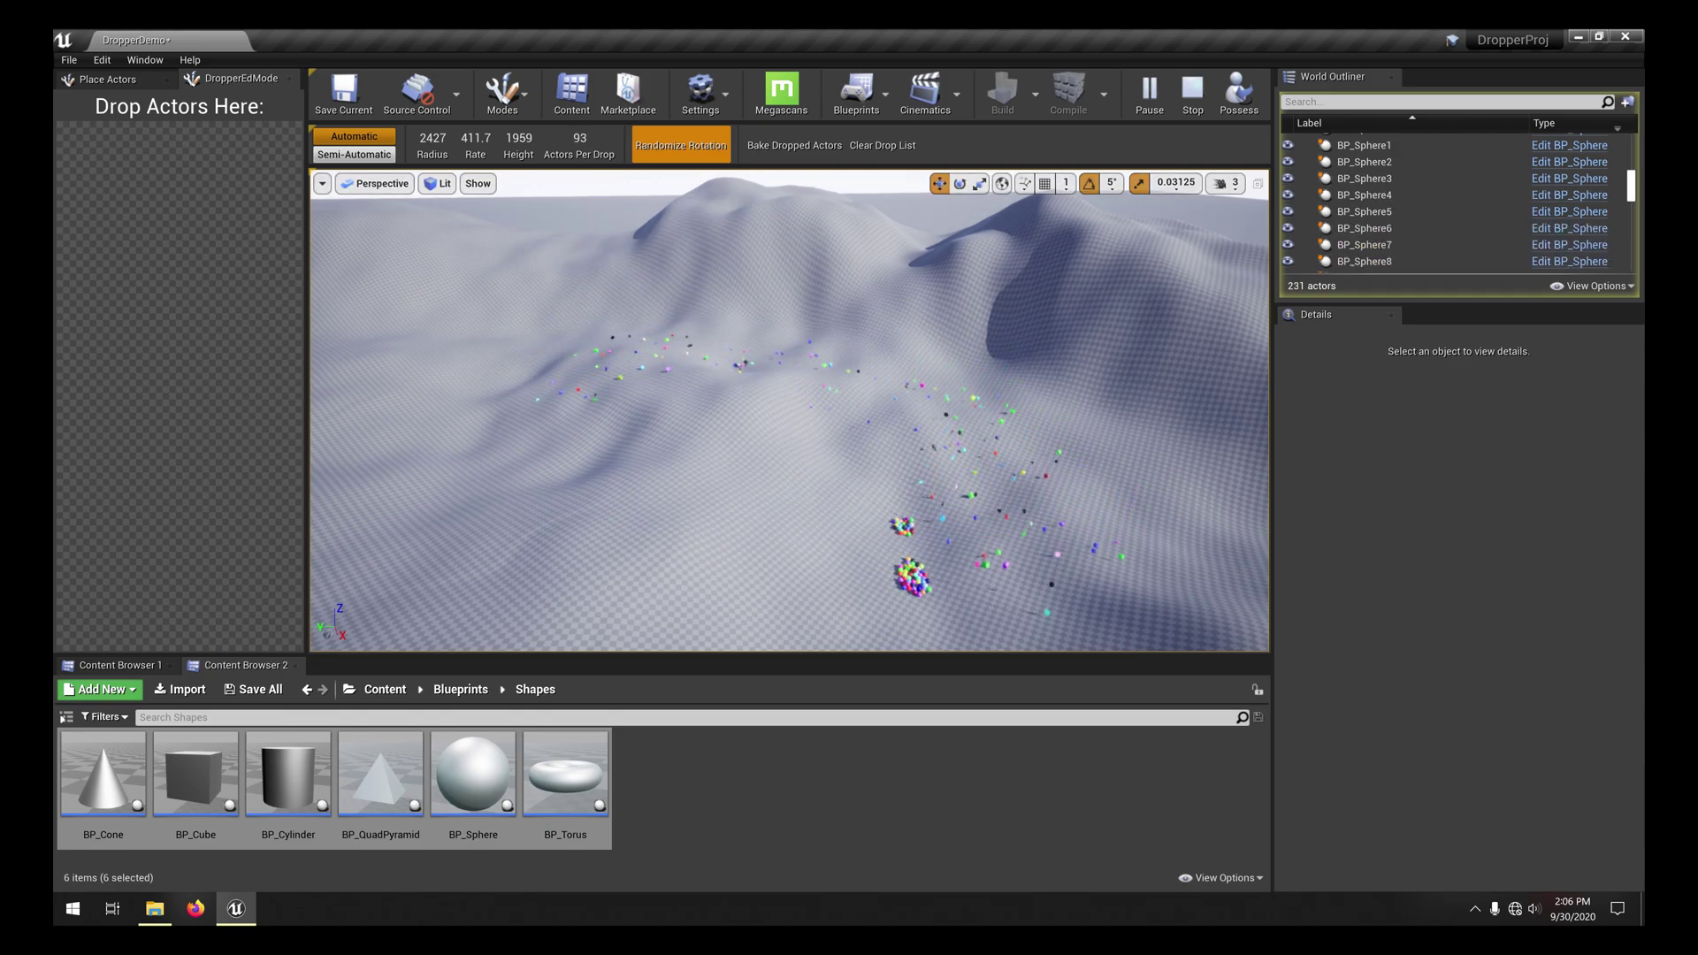
Set the actors per drop to 293 and cover the valley with mixed shapes in two drop strokes
drag(580, 138, 605, 138)
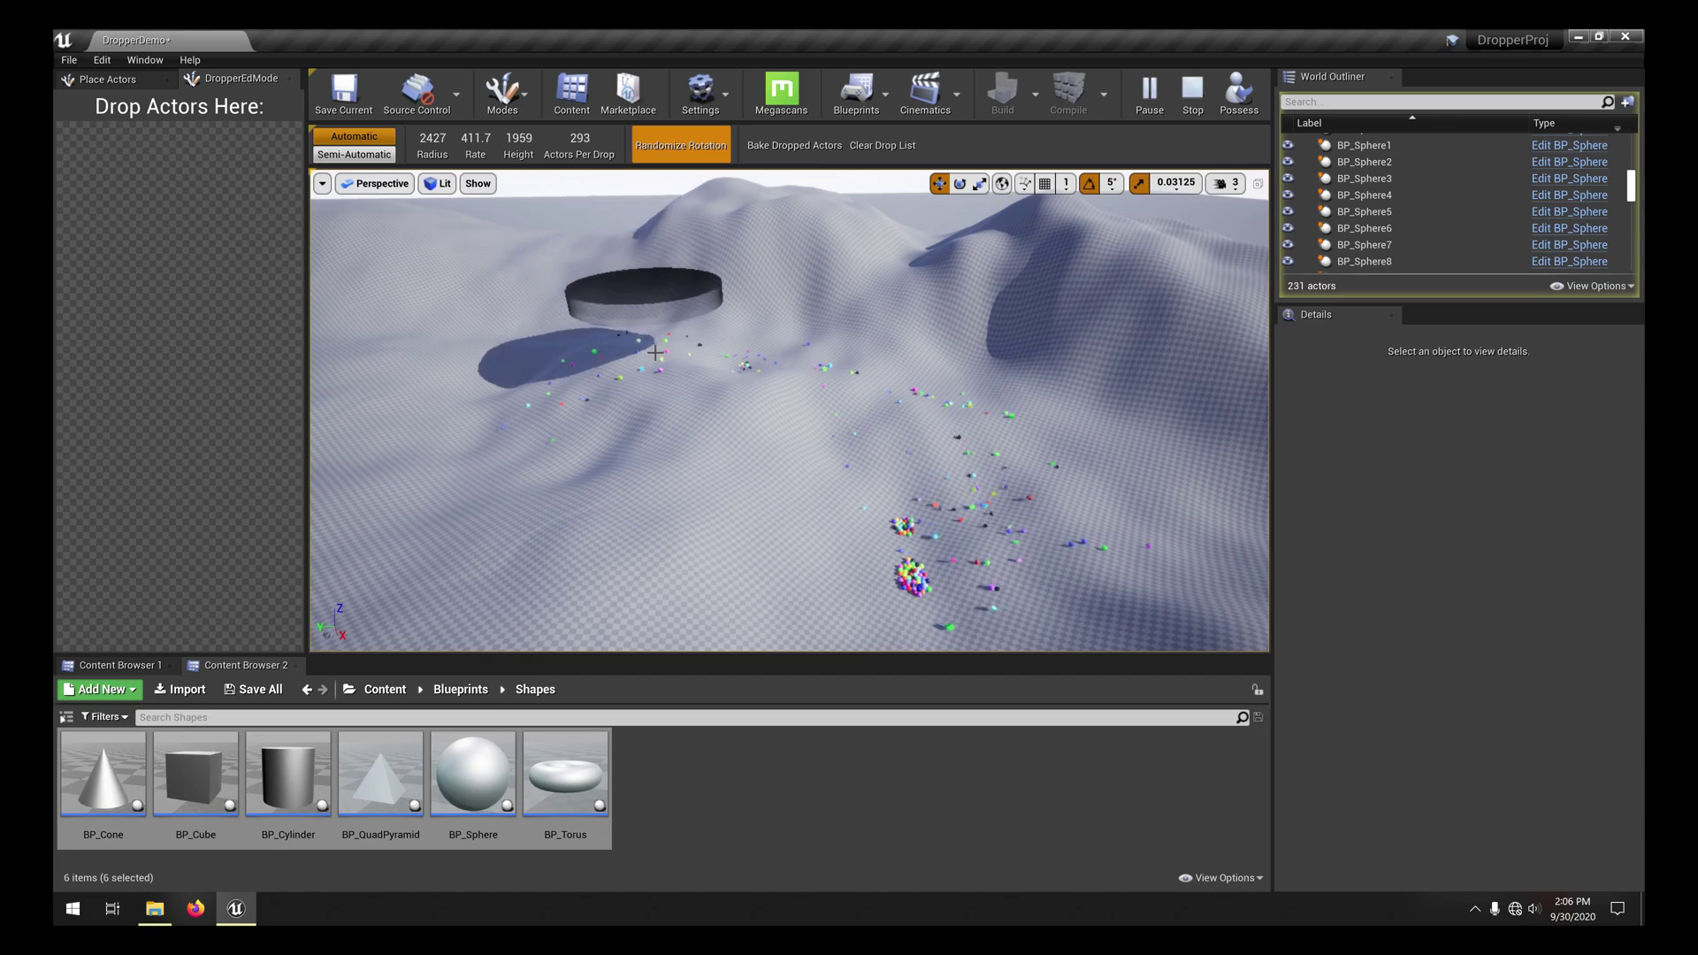
mouse_move(664, 390)
mouse_down()
mouse_move(763, 391)
mouse_move(896, 464)
mouse_up()
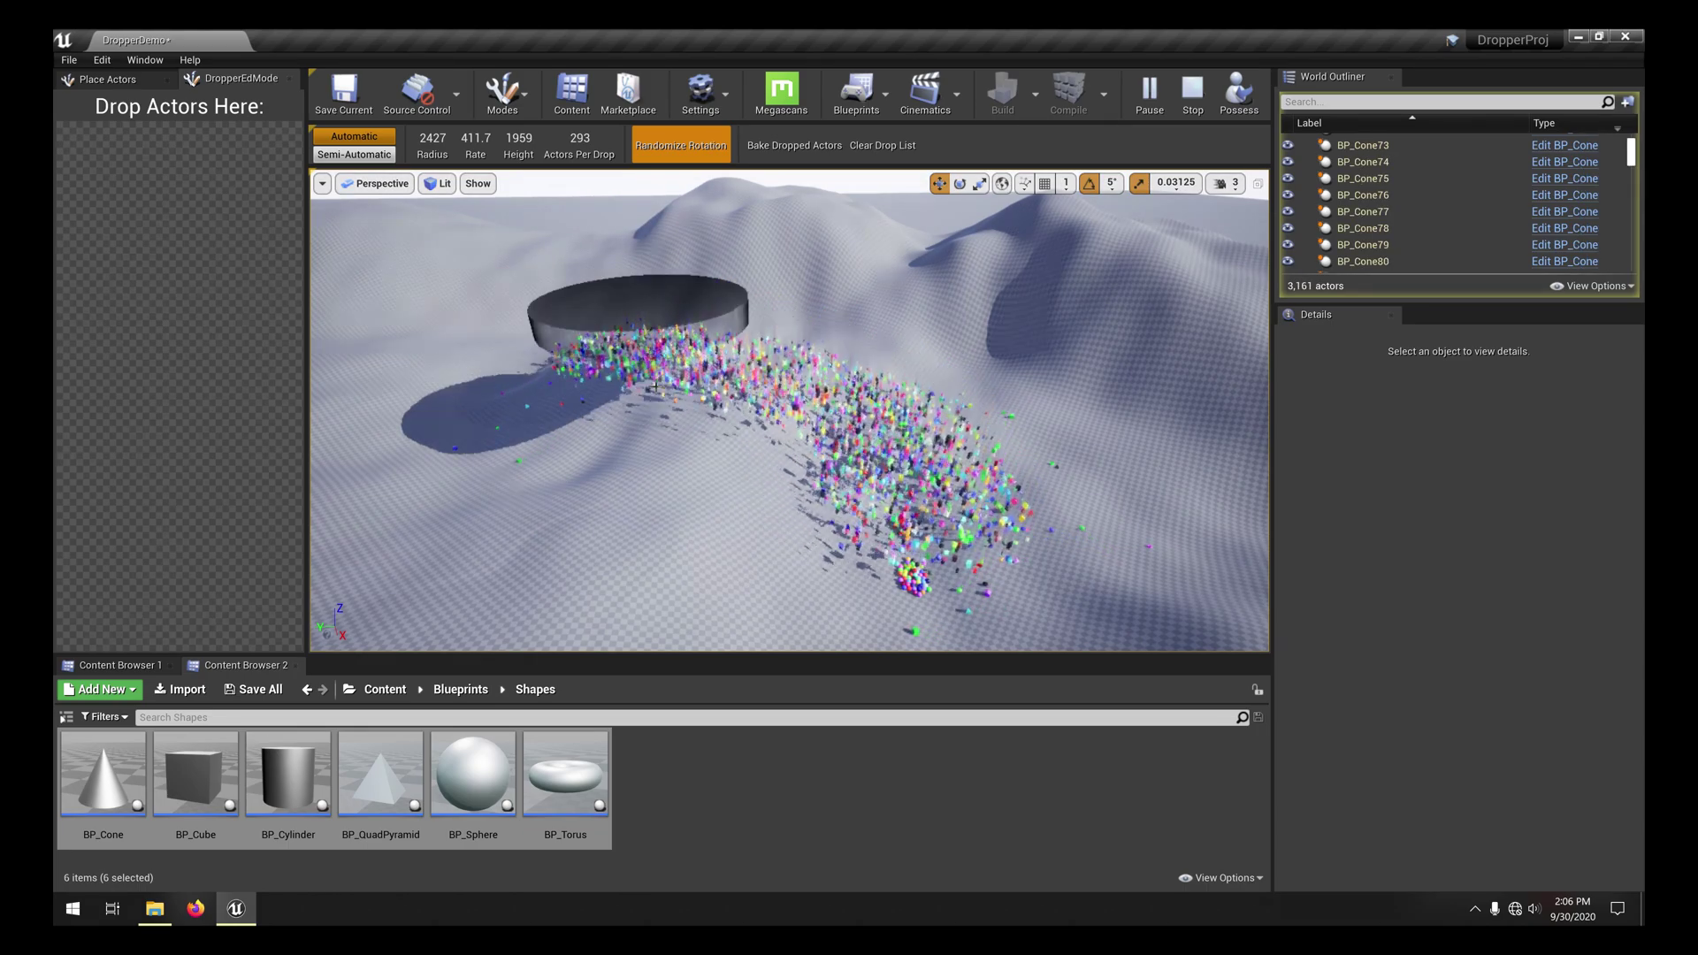
right_drag(622, 320, 645, 385)
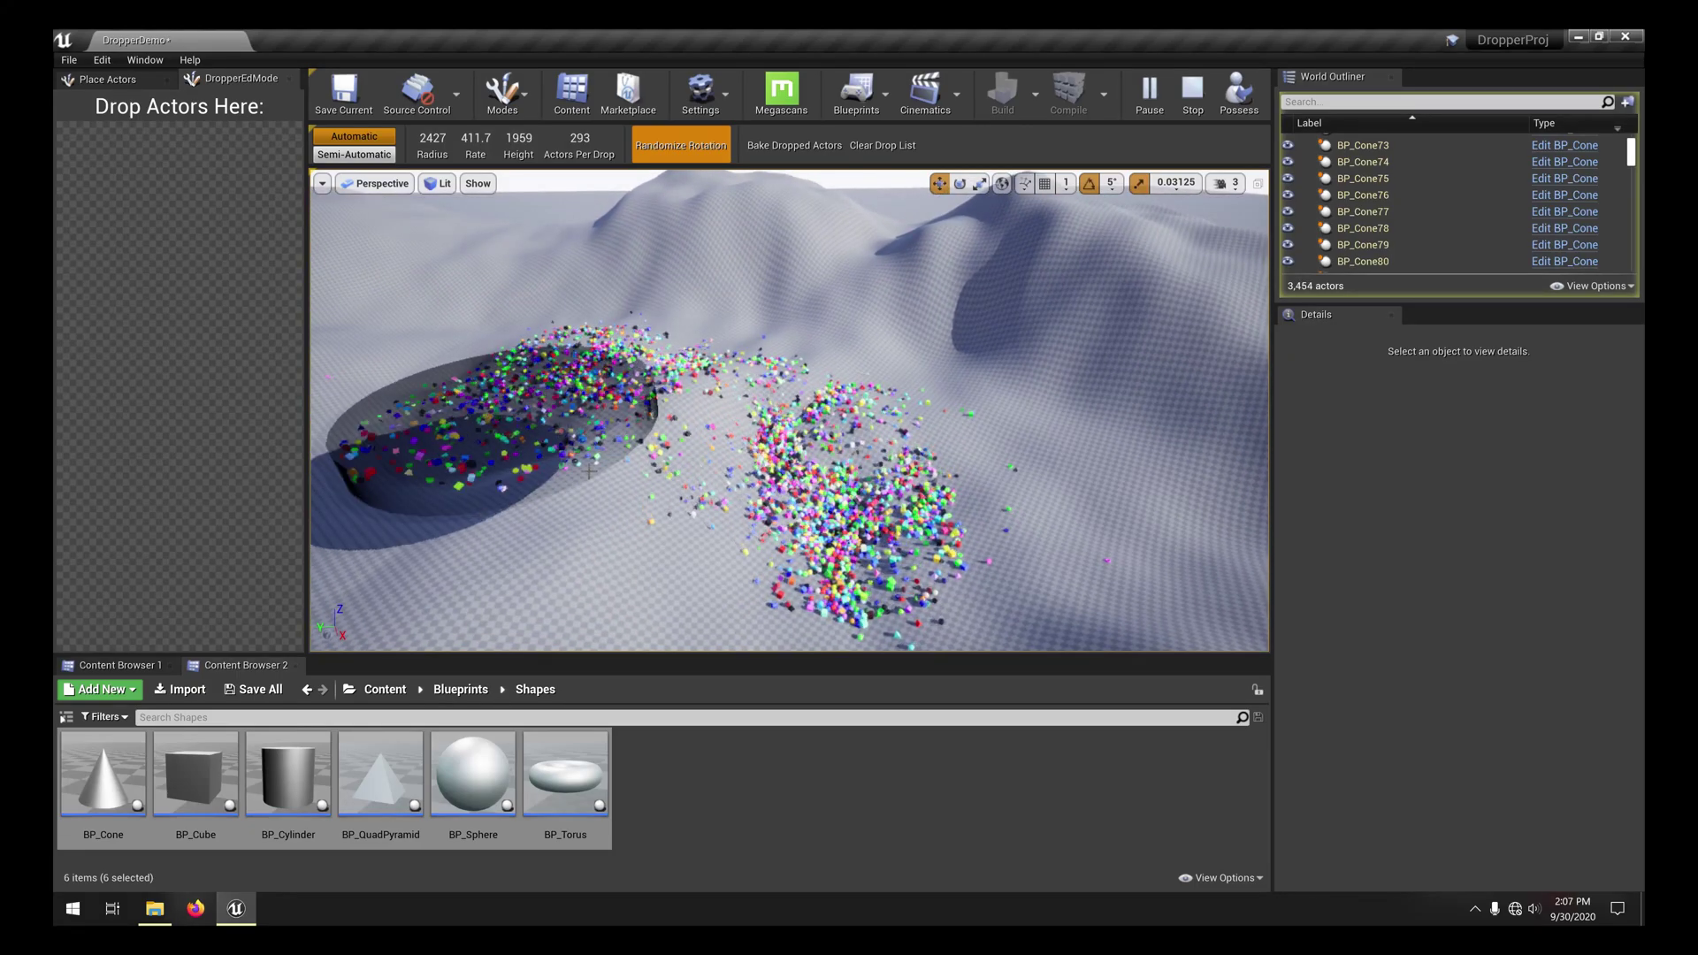
mouse_move(589, 473)
mouse_down()
mouse_move(674, 389)
mouse_move(967, 434)
mouse_up()
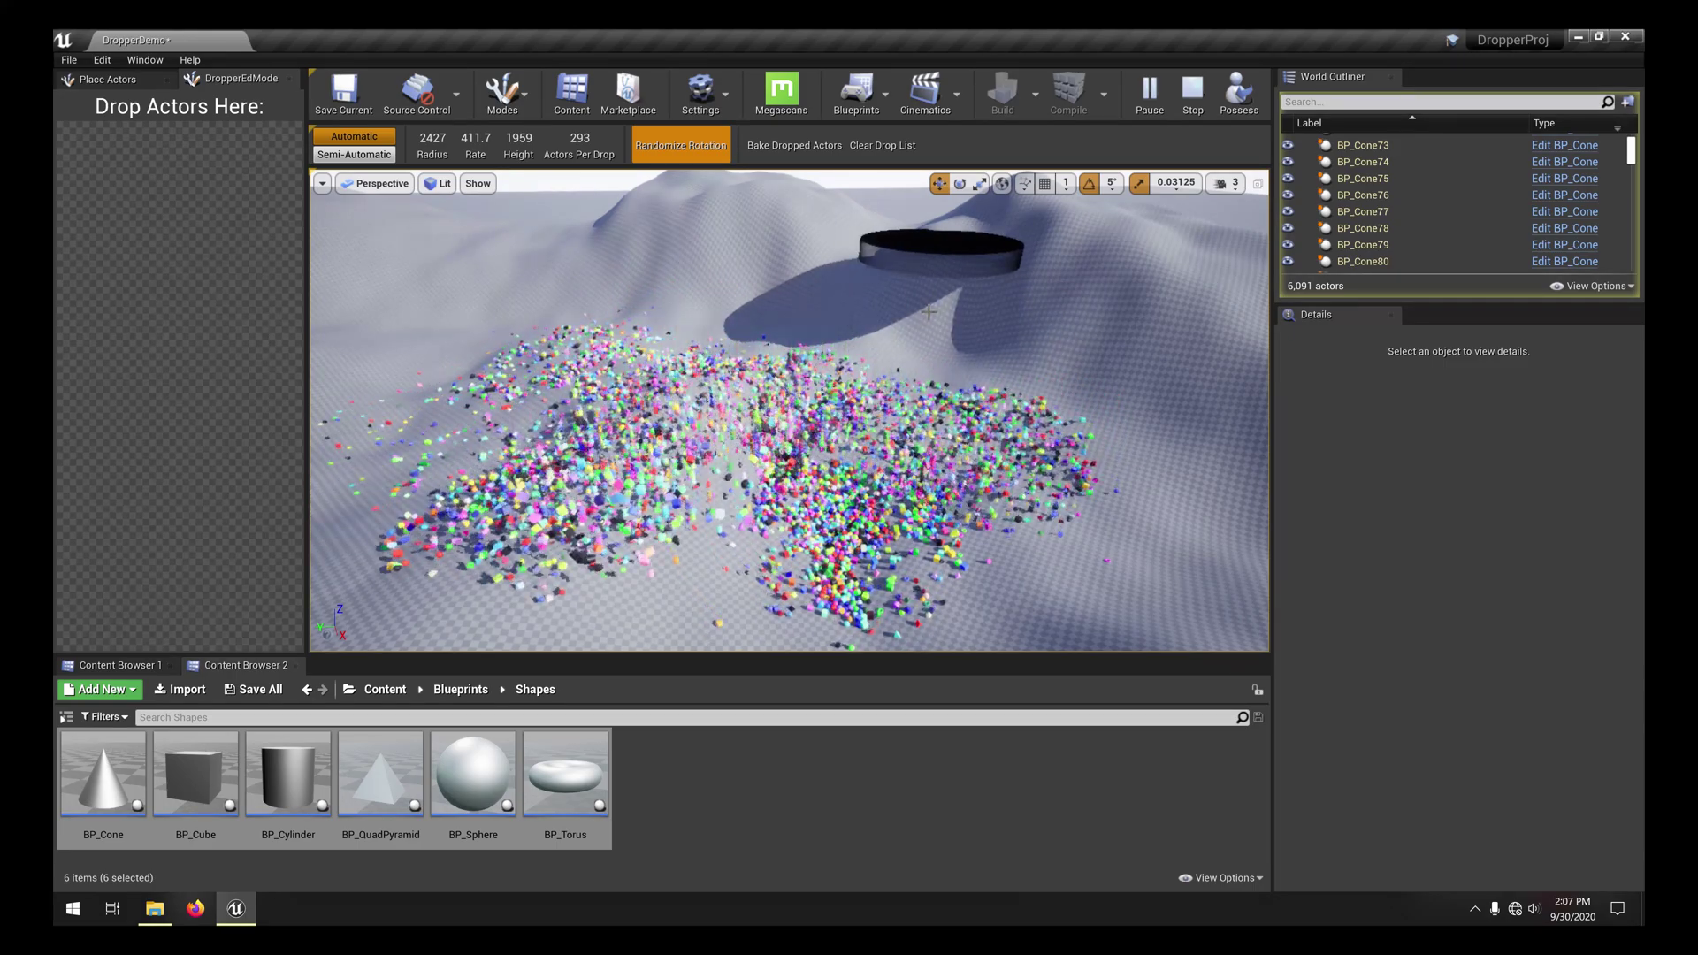
Drop another batch of mixed shapes across the covered valley floor and examine the settled pile up close
right_drag(929, 311, 945, 375)
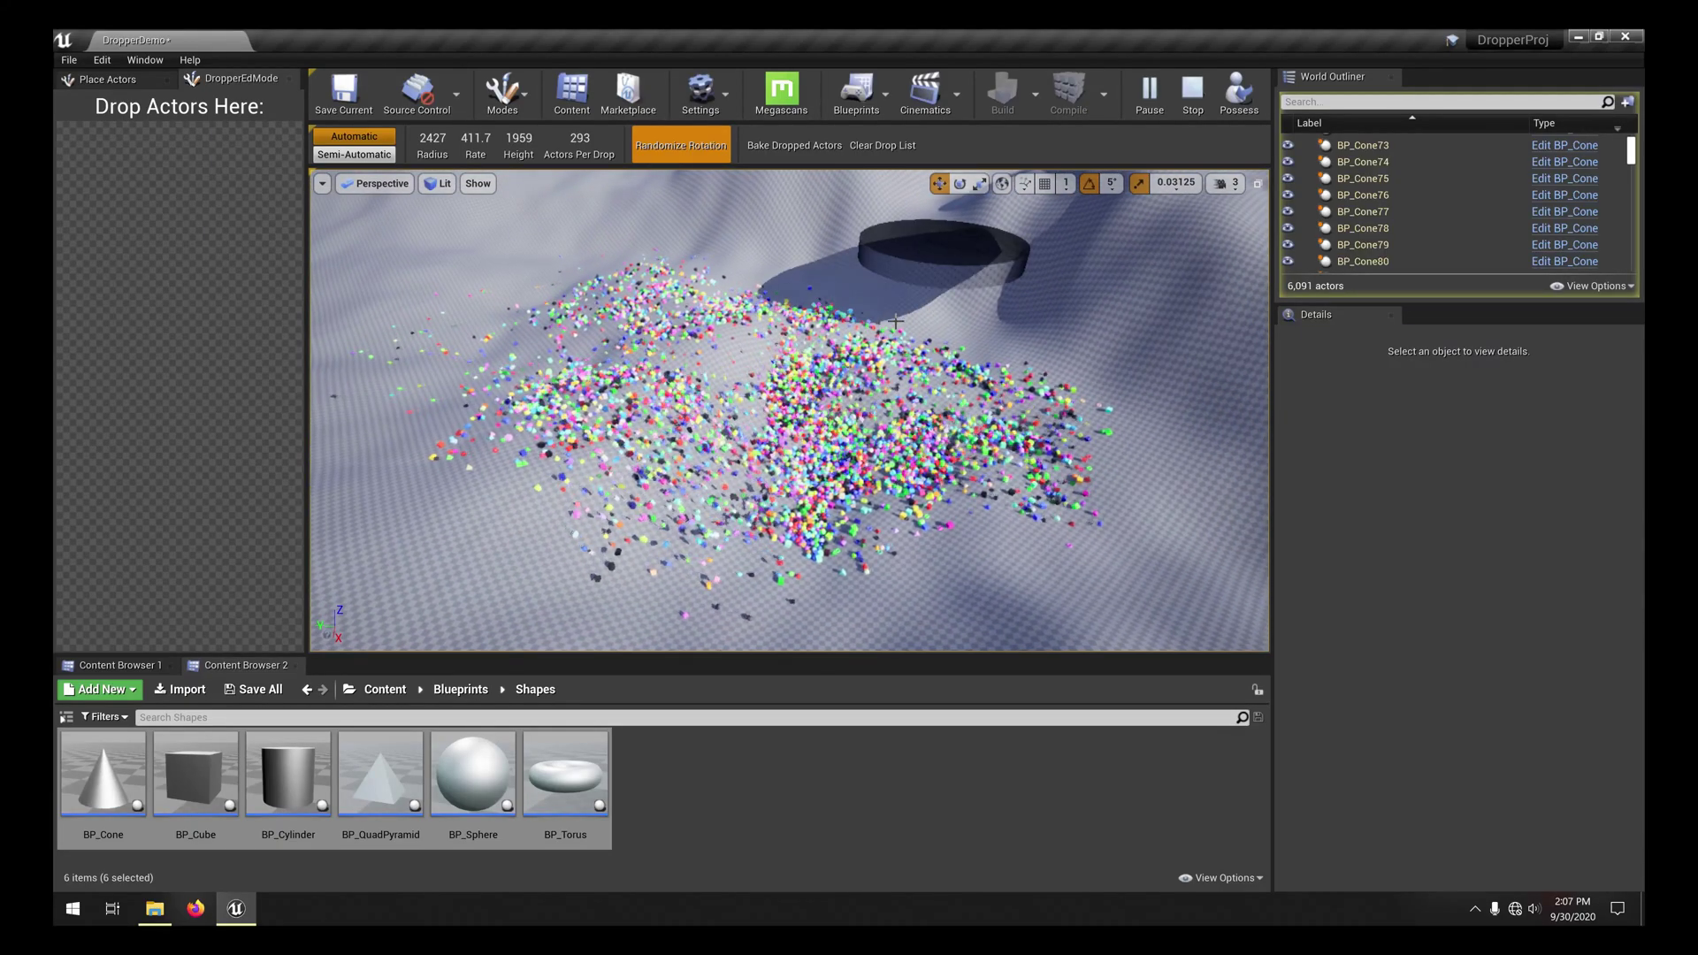
right_drag(896, 322, 876, 319)
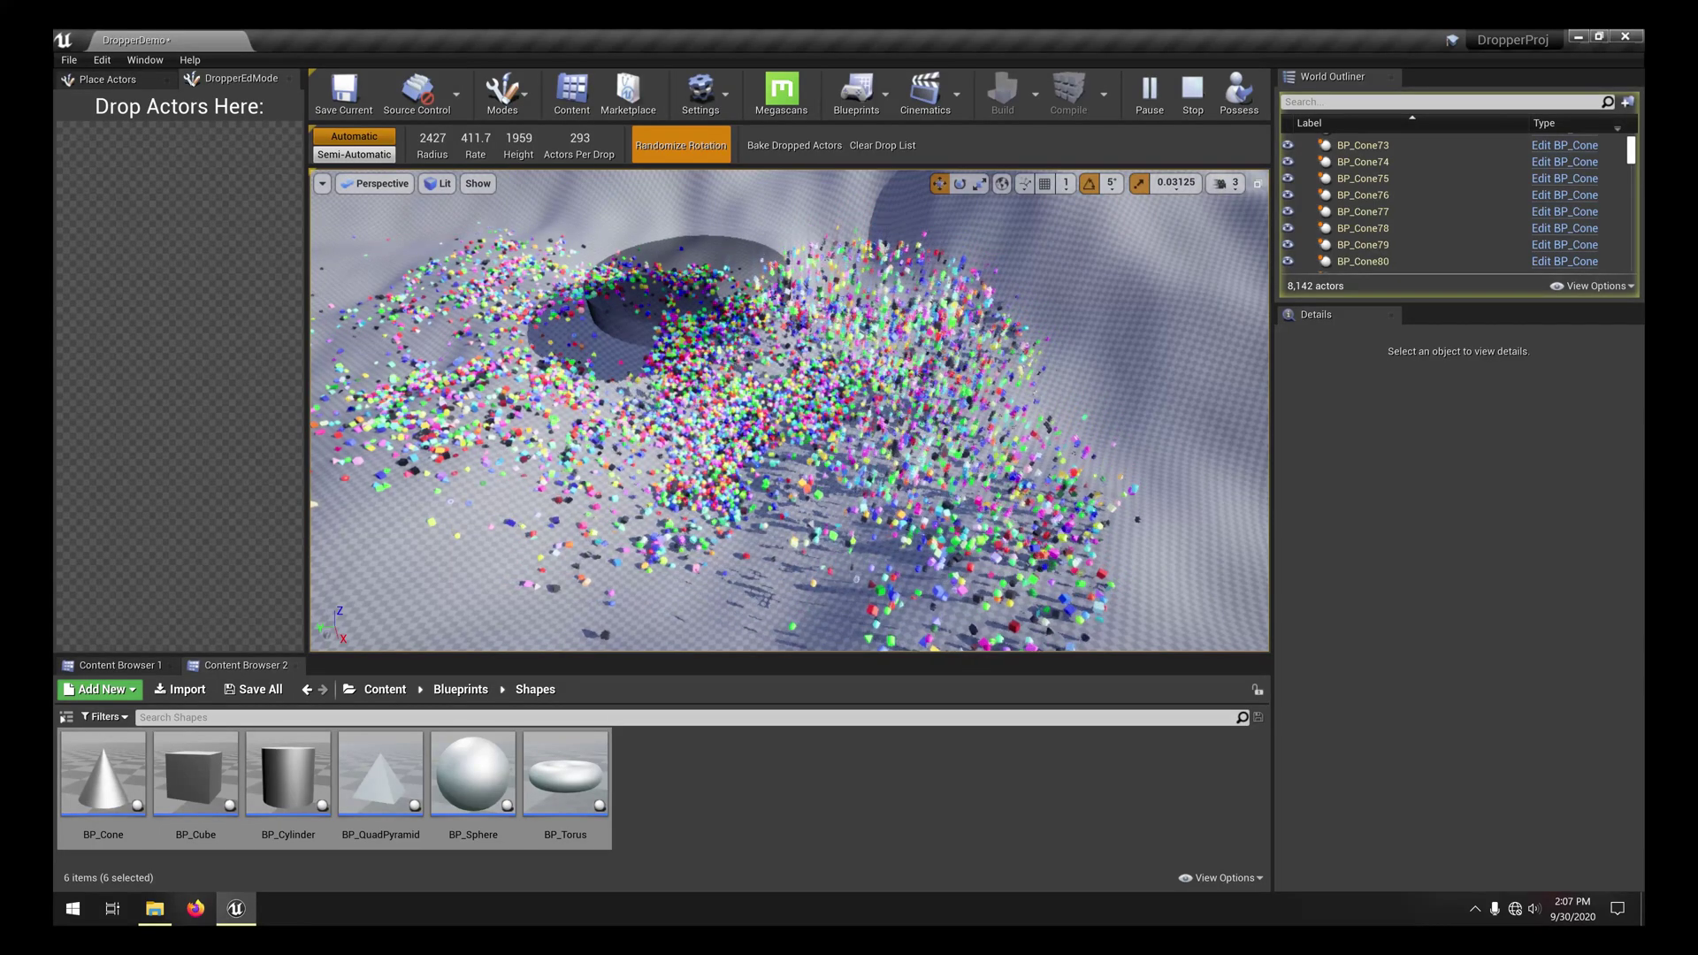
right_drag(876, 318, 898, 318)
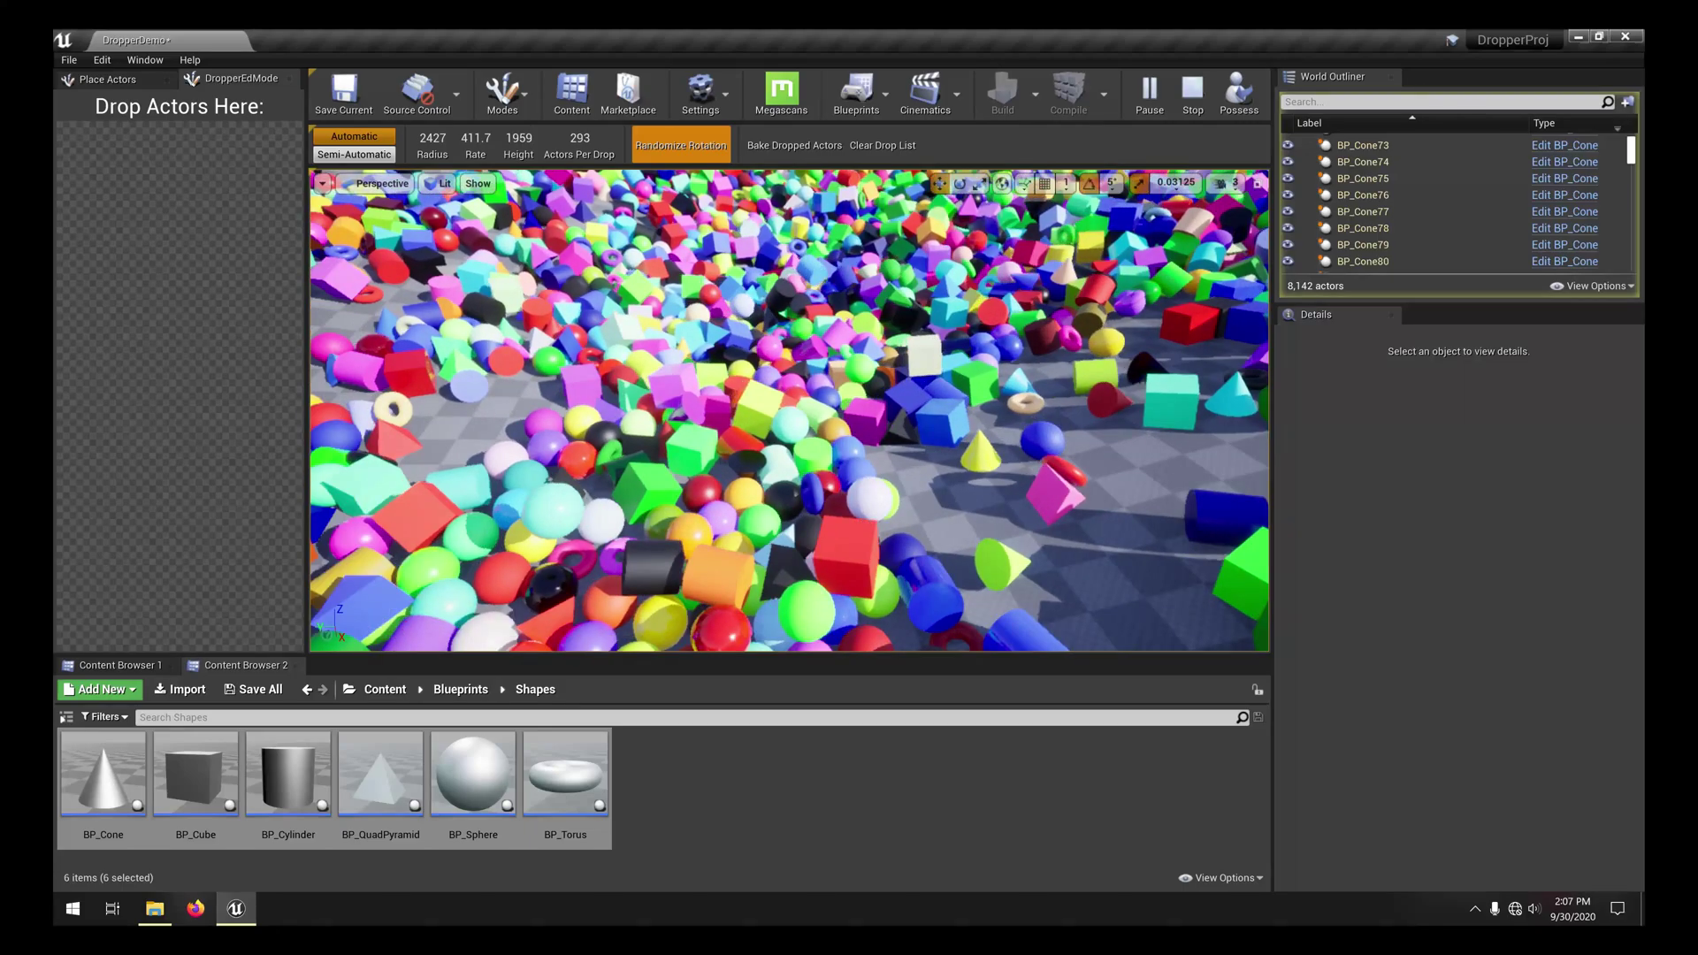
drag(789, 460, 789, 332)
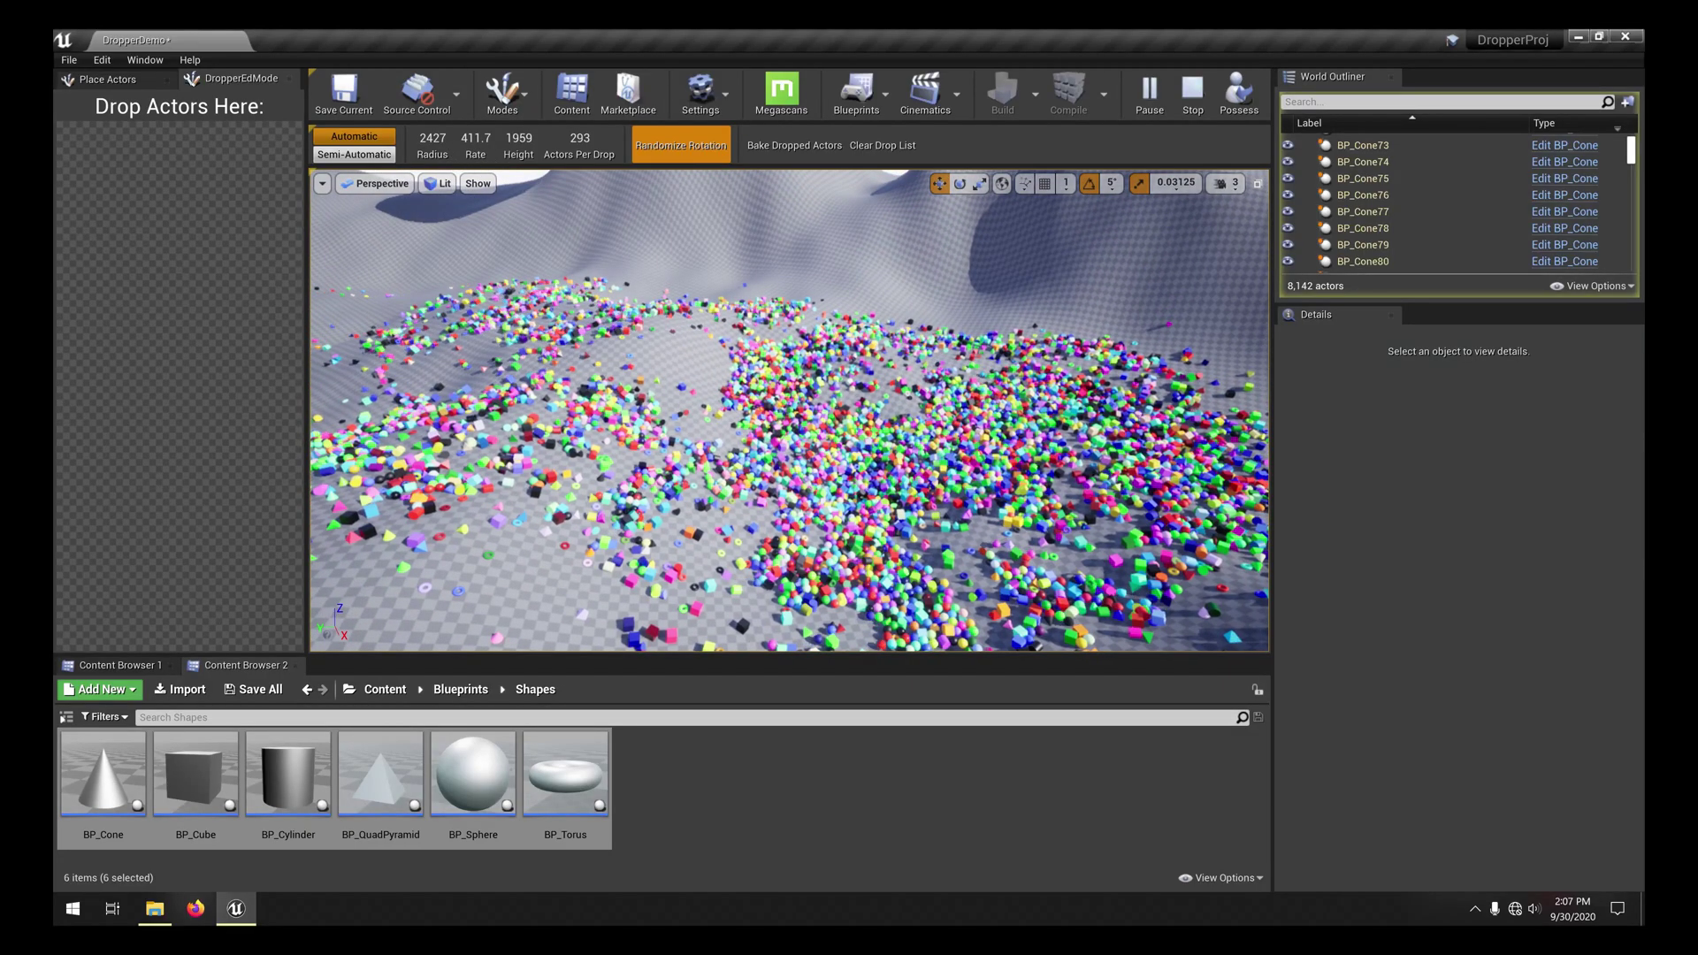
Set the drop radius to 1212, height to 1437, actors per drop to 27 and rate to 120, and drop shapes on the valley's far side
mouse_move(433, 141)
mouse_down()
mouse_move(412, 141)
mouse_move(486, 139)
mouse_move(424, 139)
mouse_up()
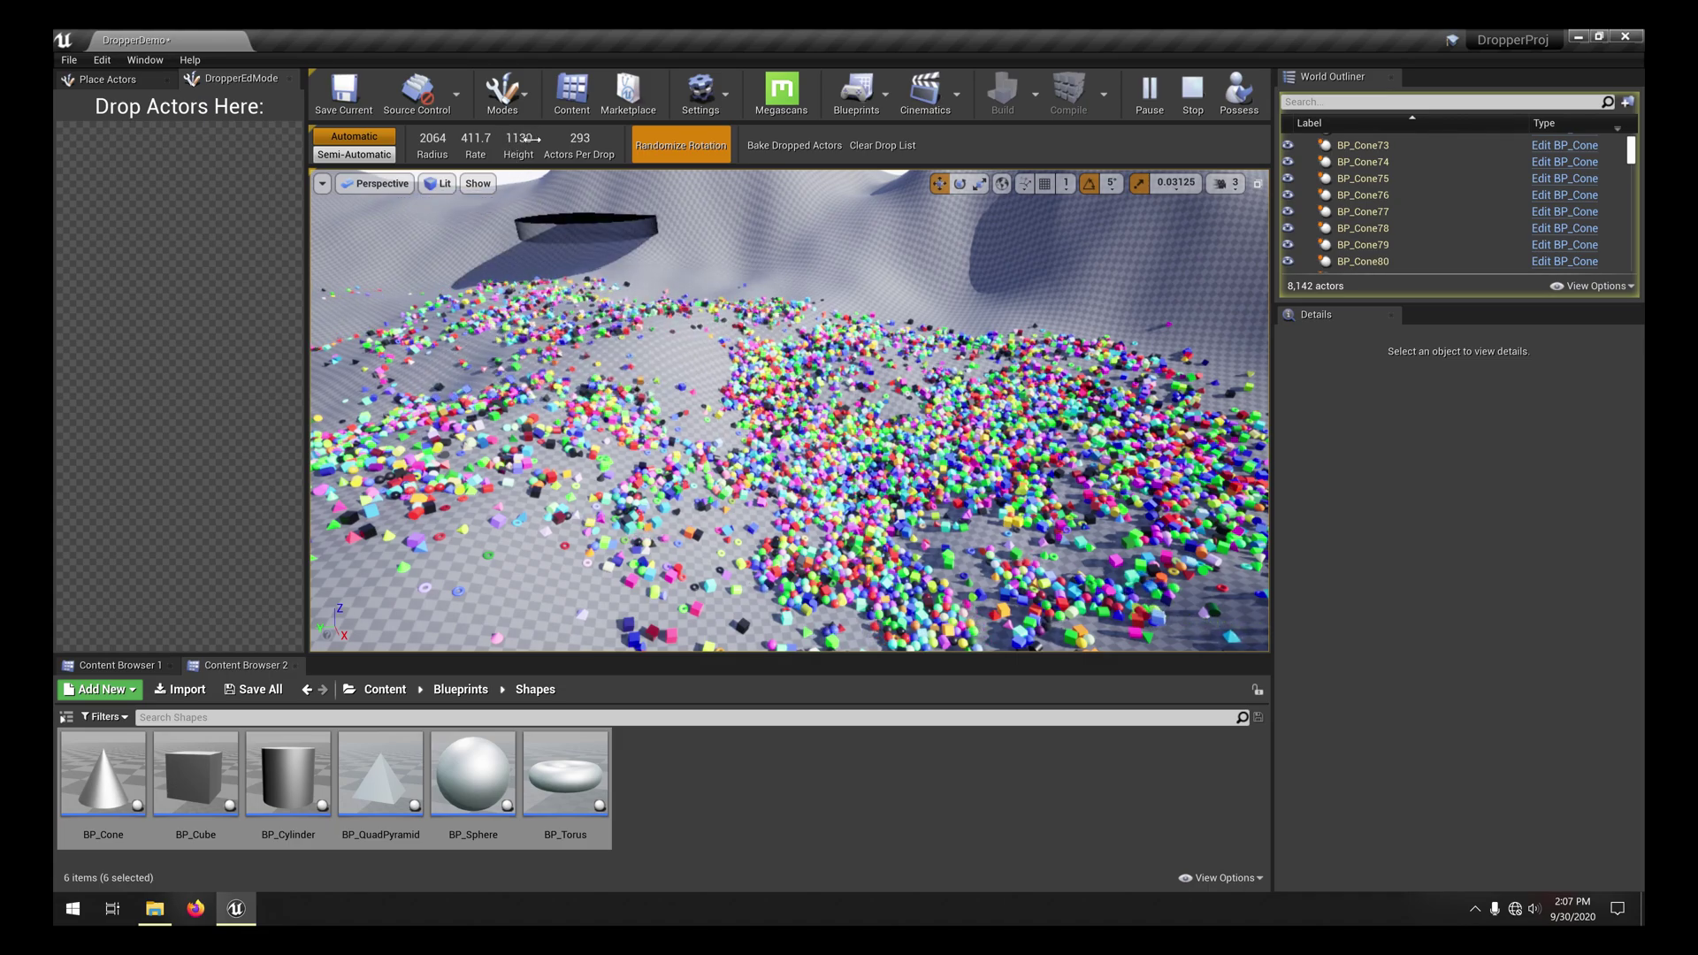
drag(531, 139, 561, 139)
drag(442, 138, 381, 138)
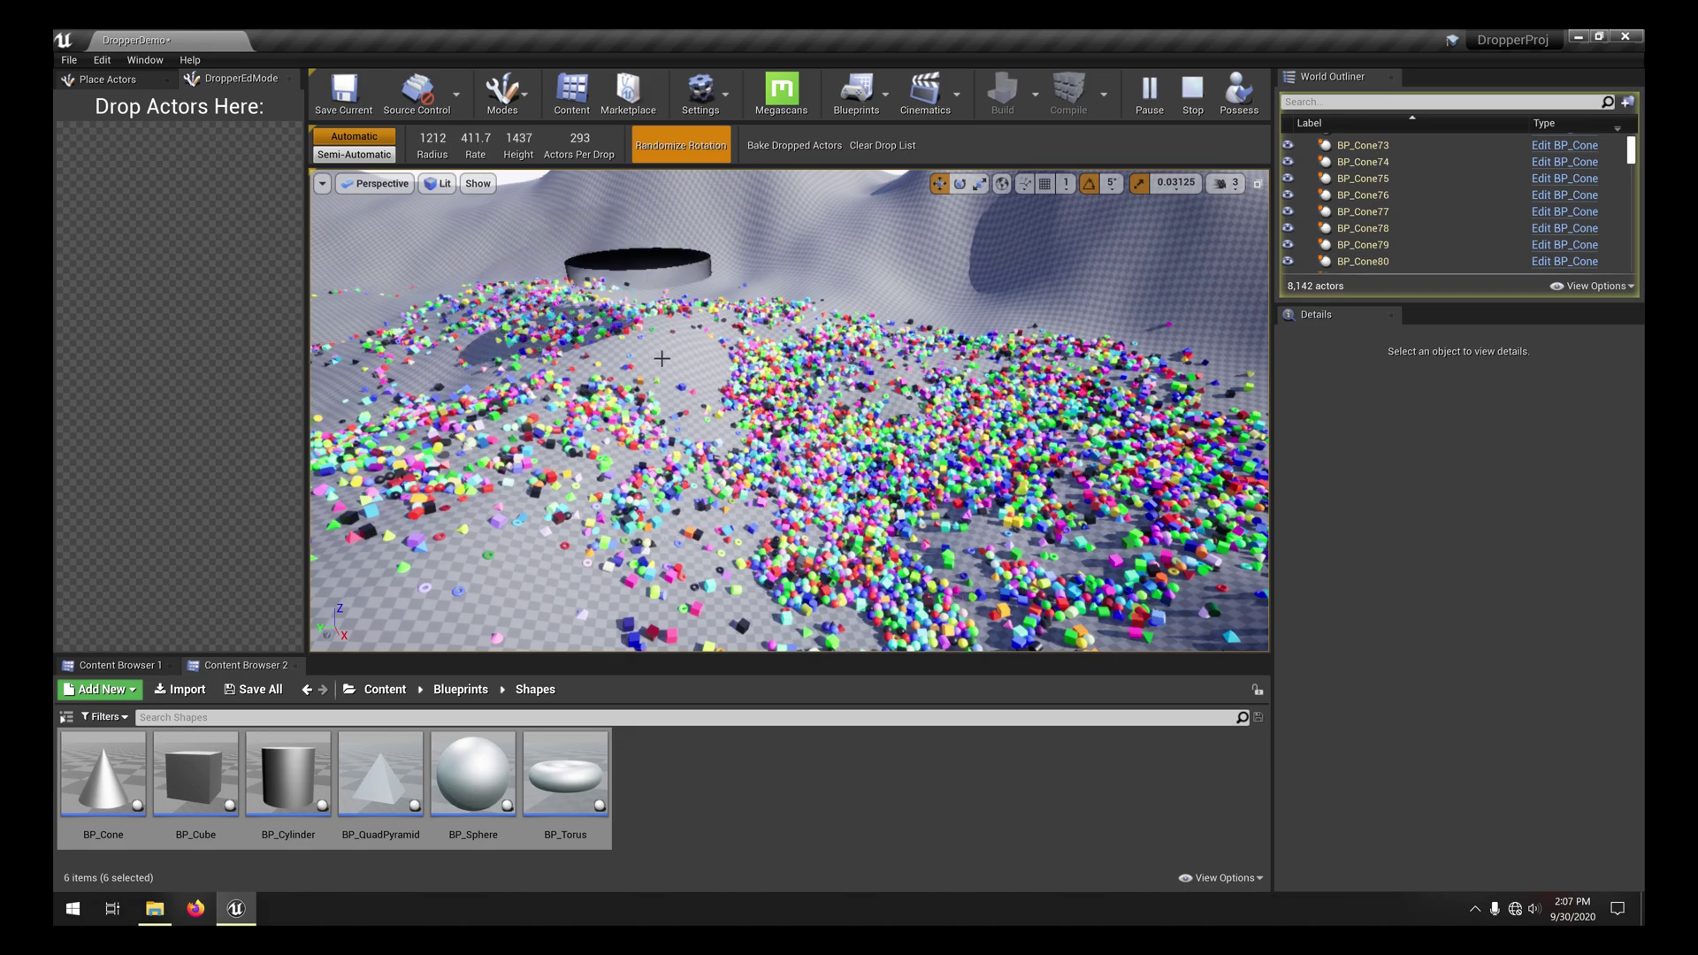
drag(581, 138, 567, 138)
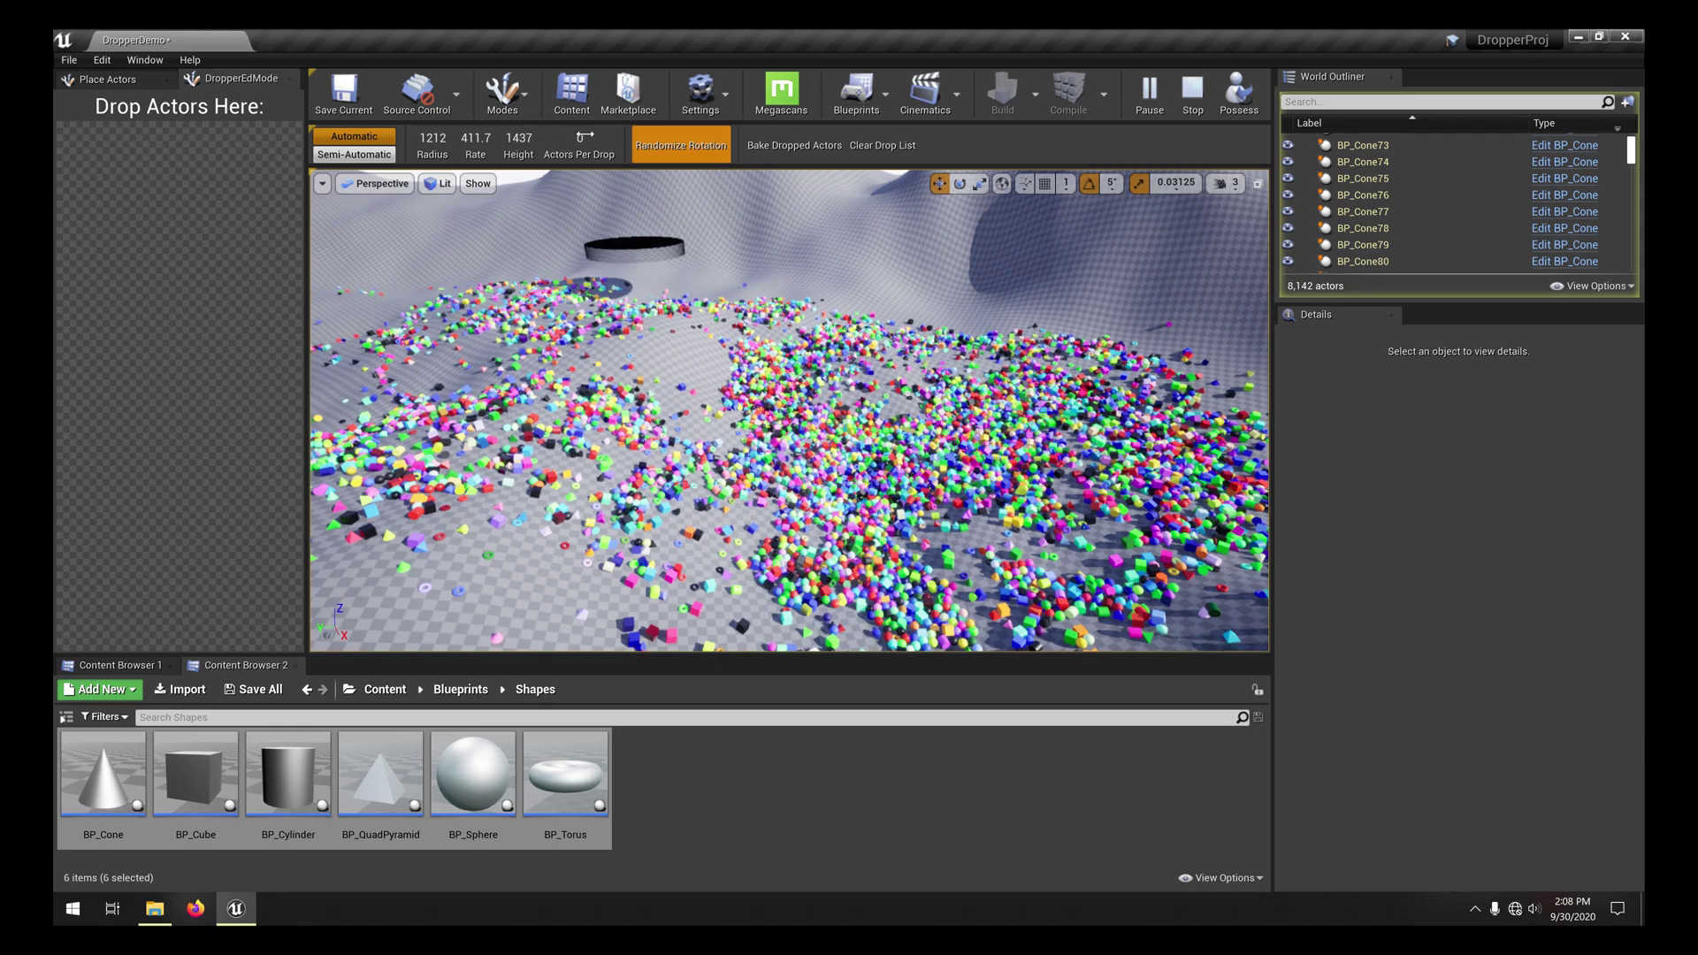
drag(585, 136, 598, 136)
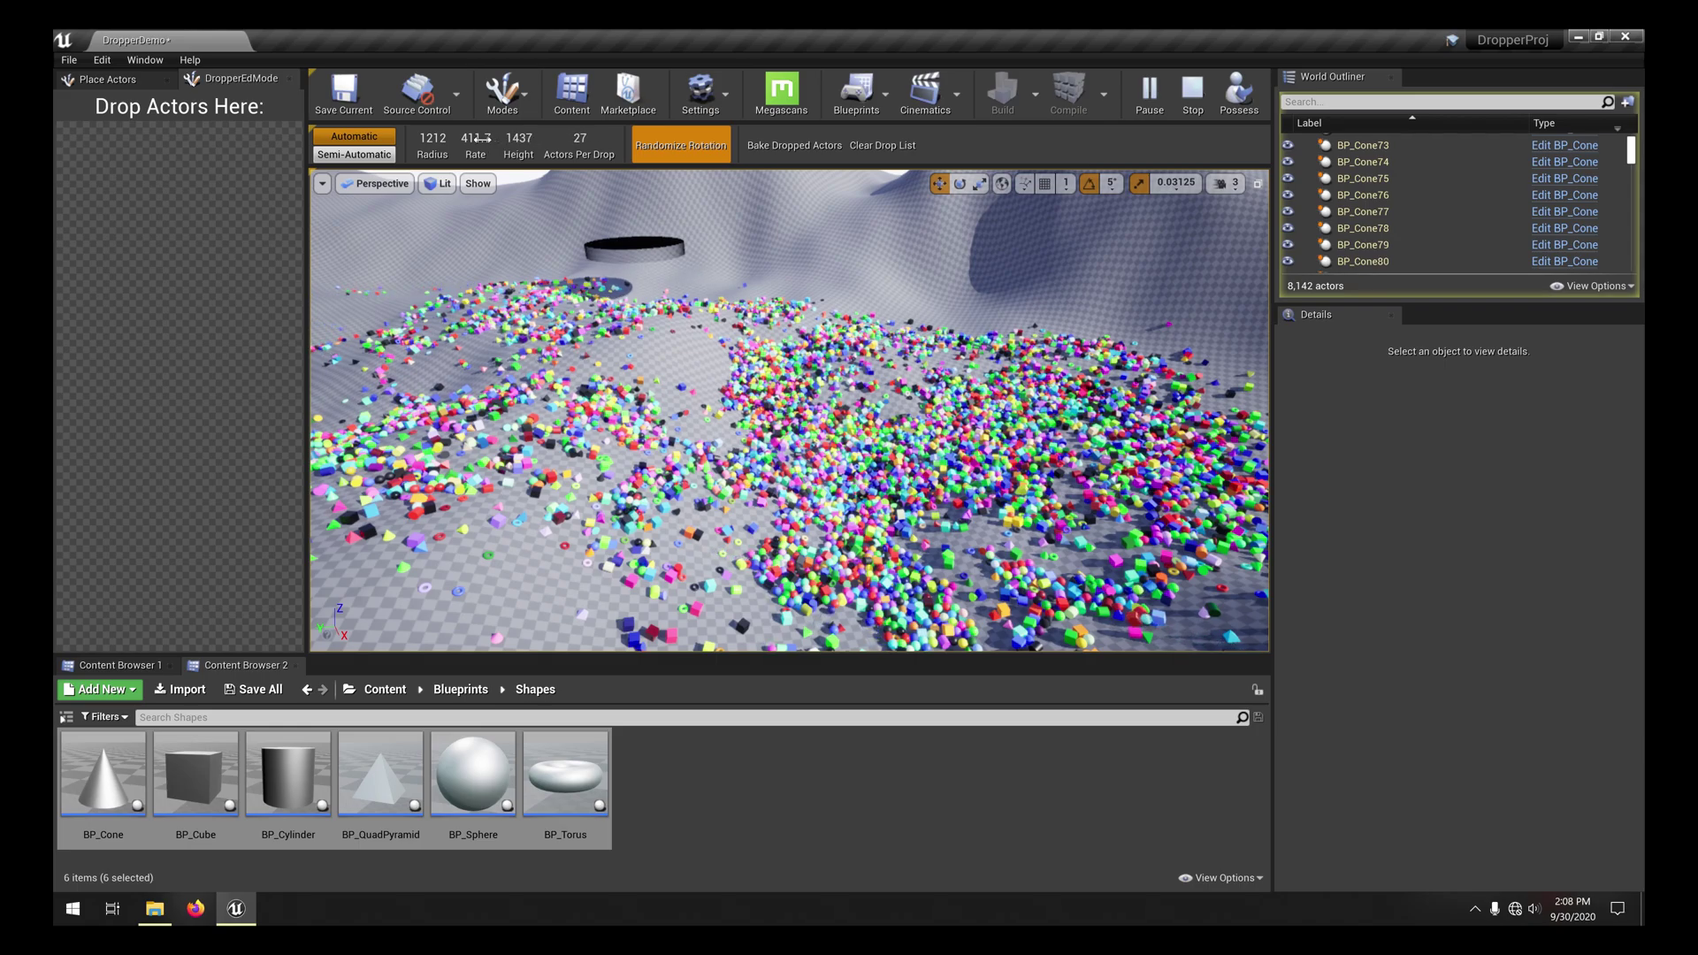
drag(476, 138, 456, 138)
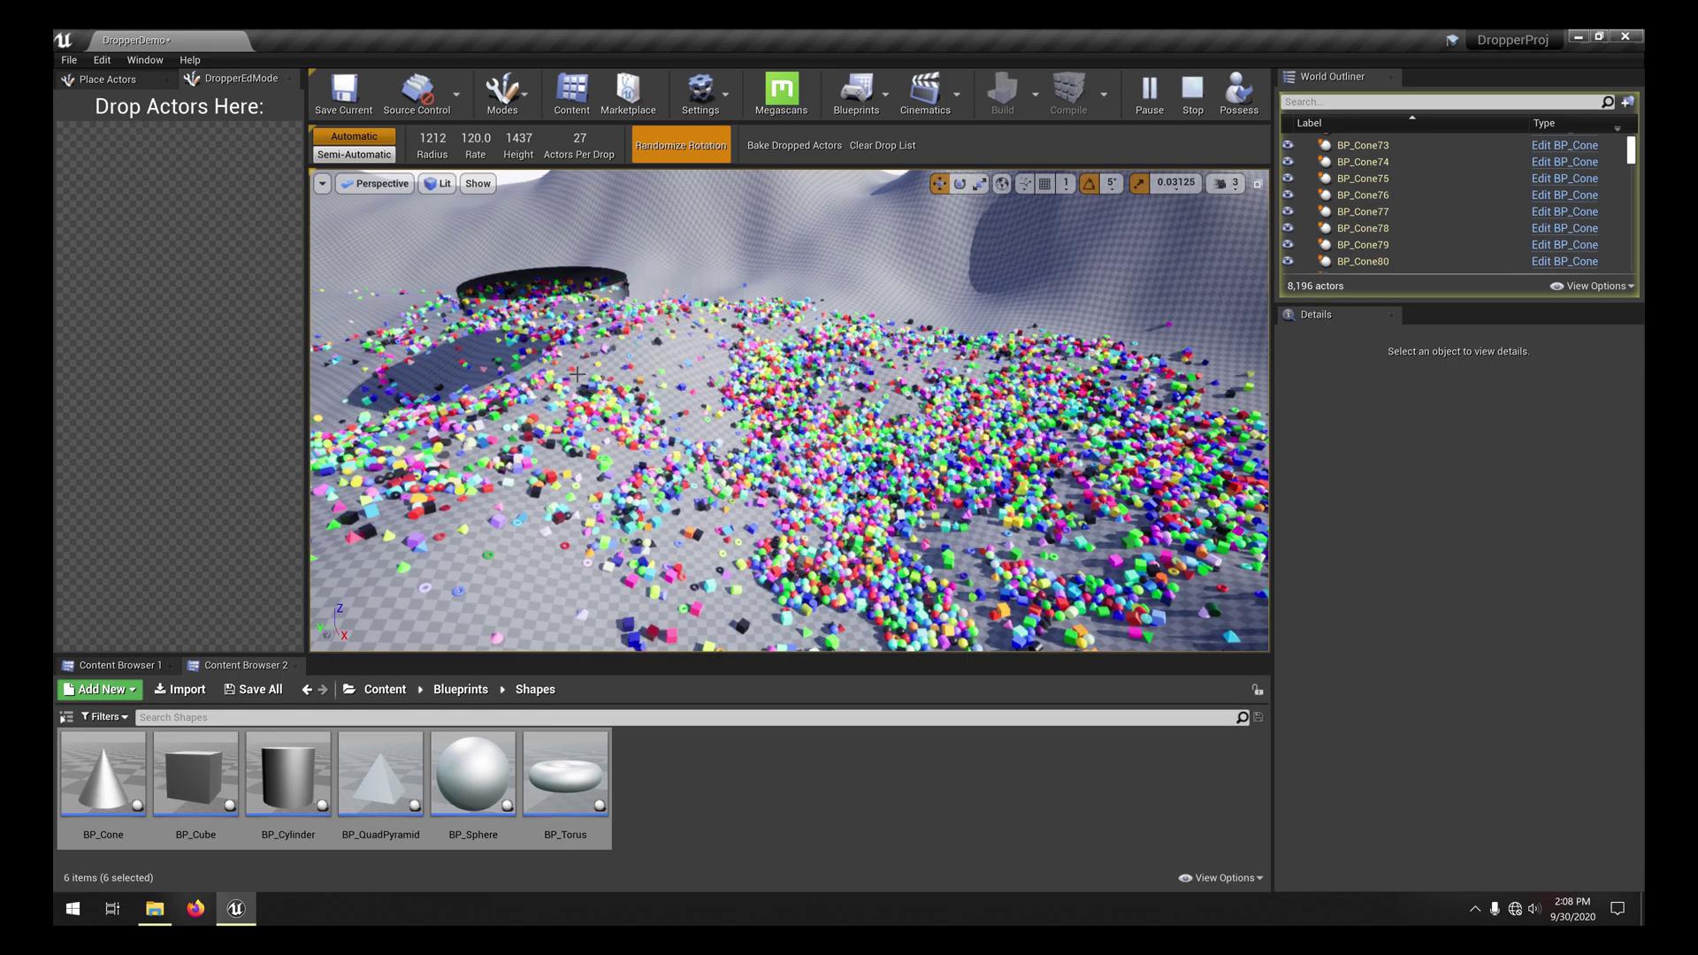
drag(650, 340, 711, 332)
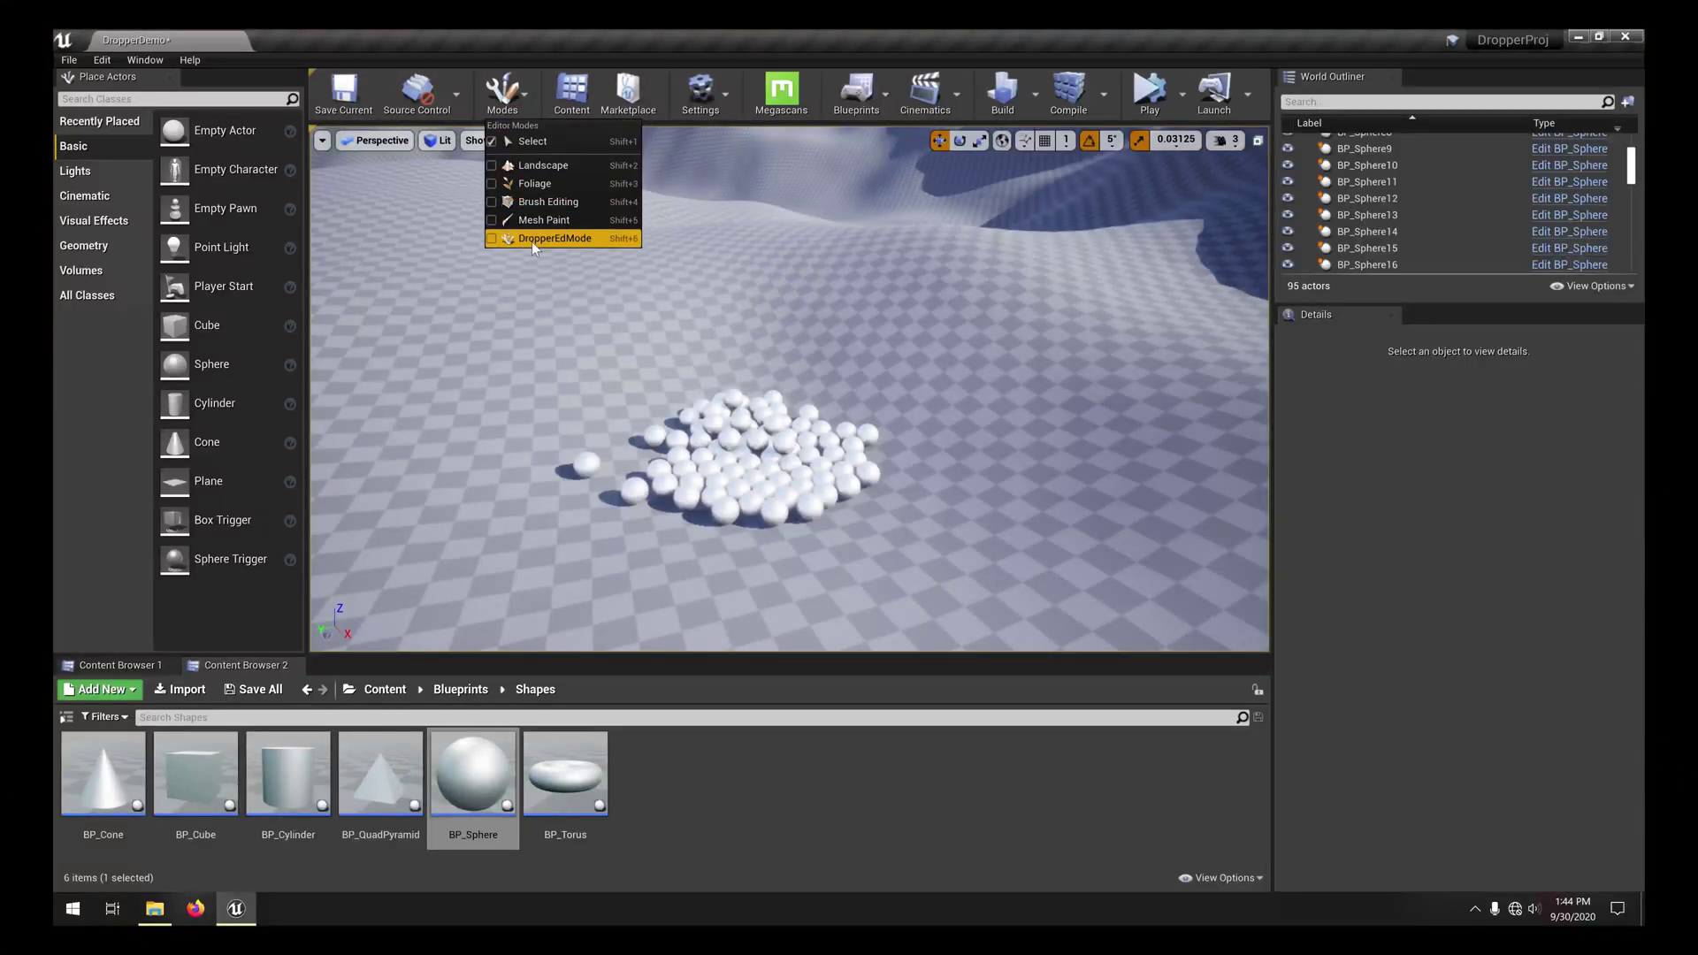
Activate DropperEdMode and add all six shape blueprints, BP_Cone through BP_Torus, to its drop list
click(534, 237)
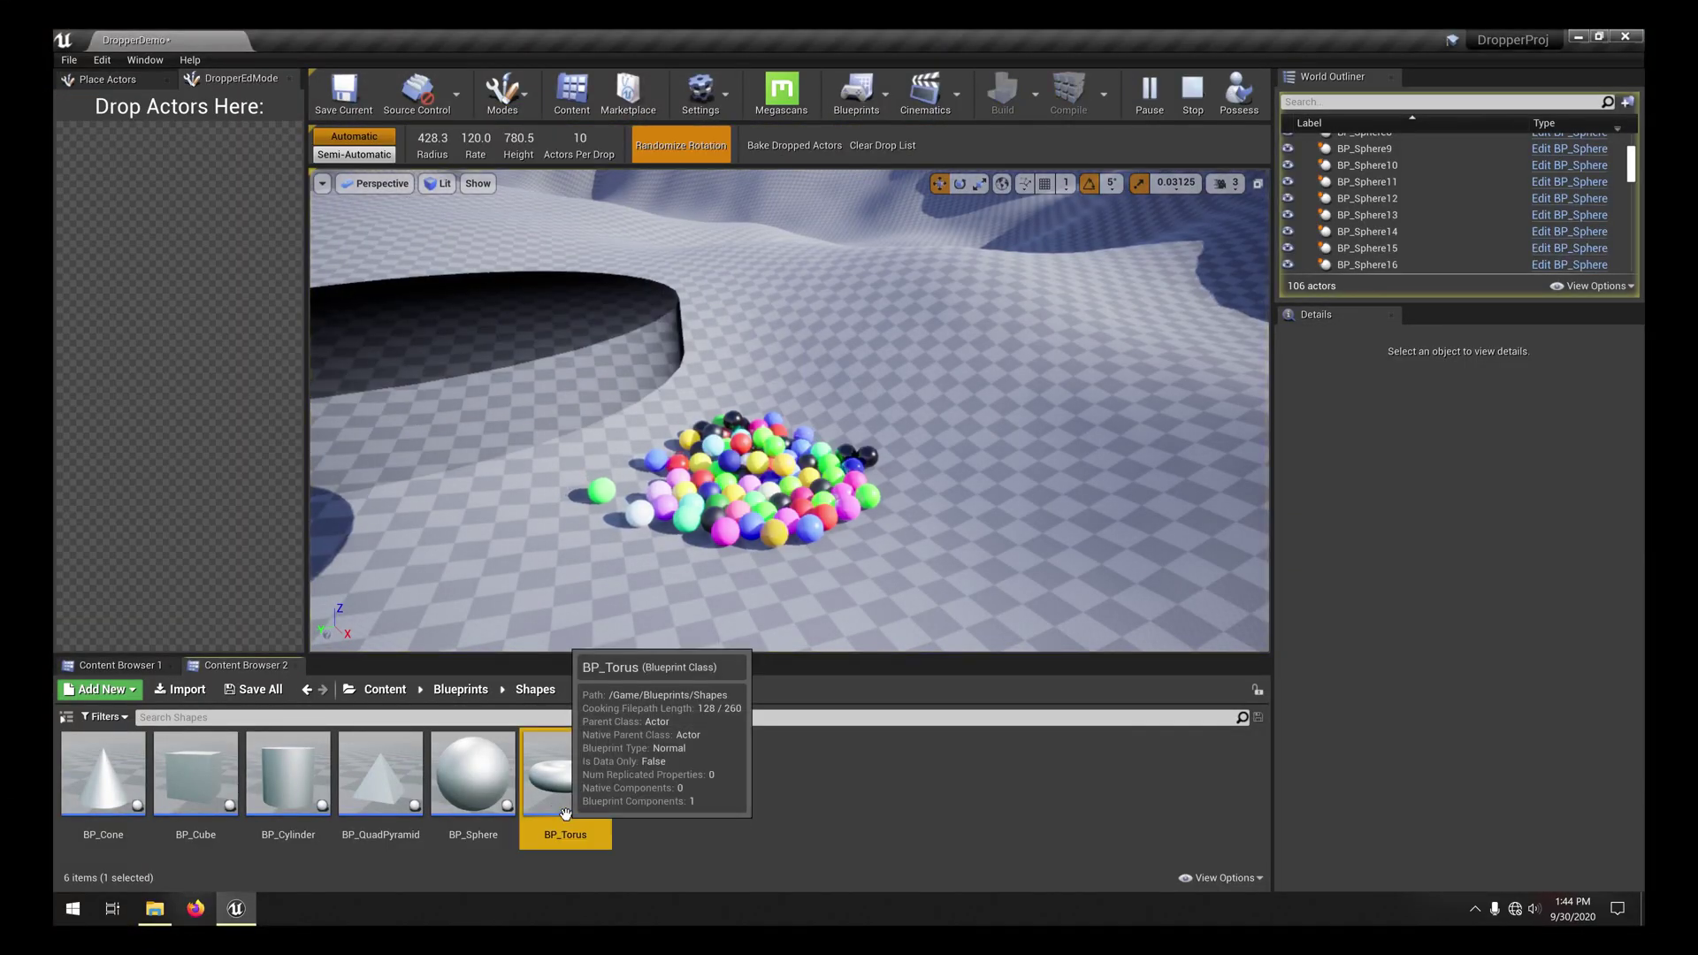
shift+click(104, 774)
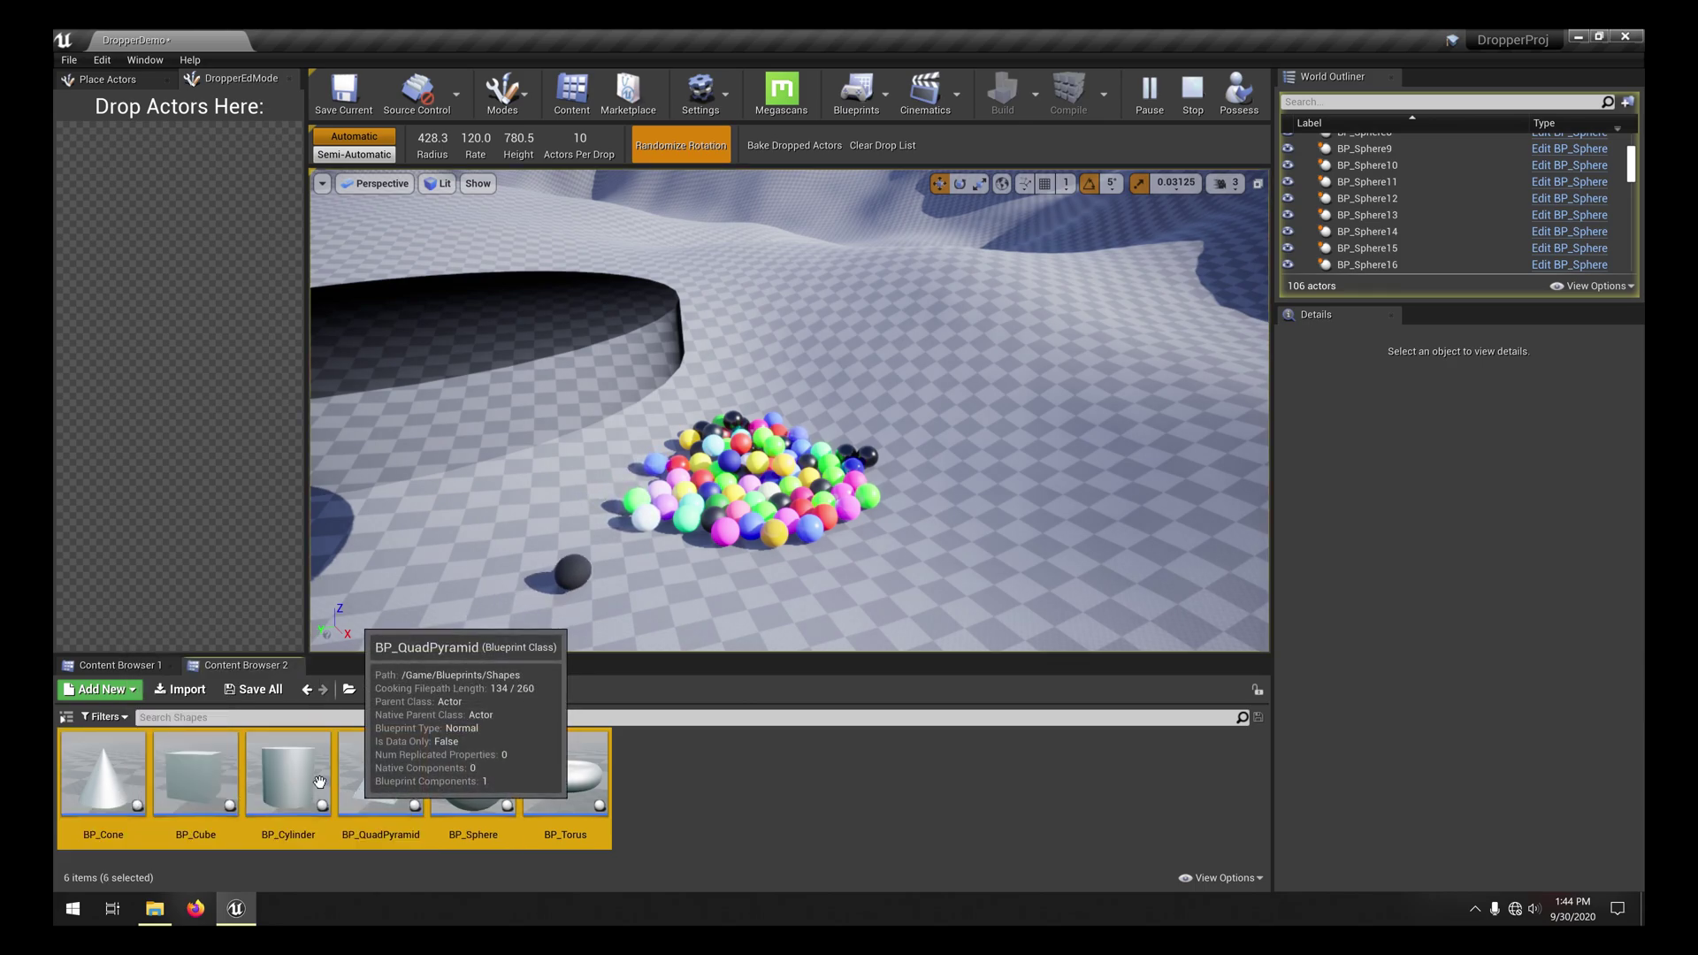
drag(320, 782, 188, 423)
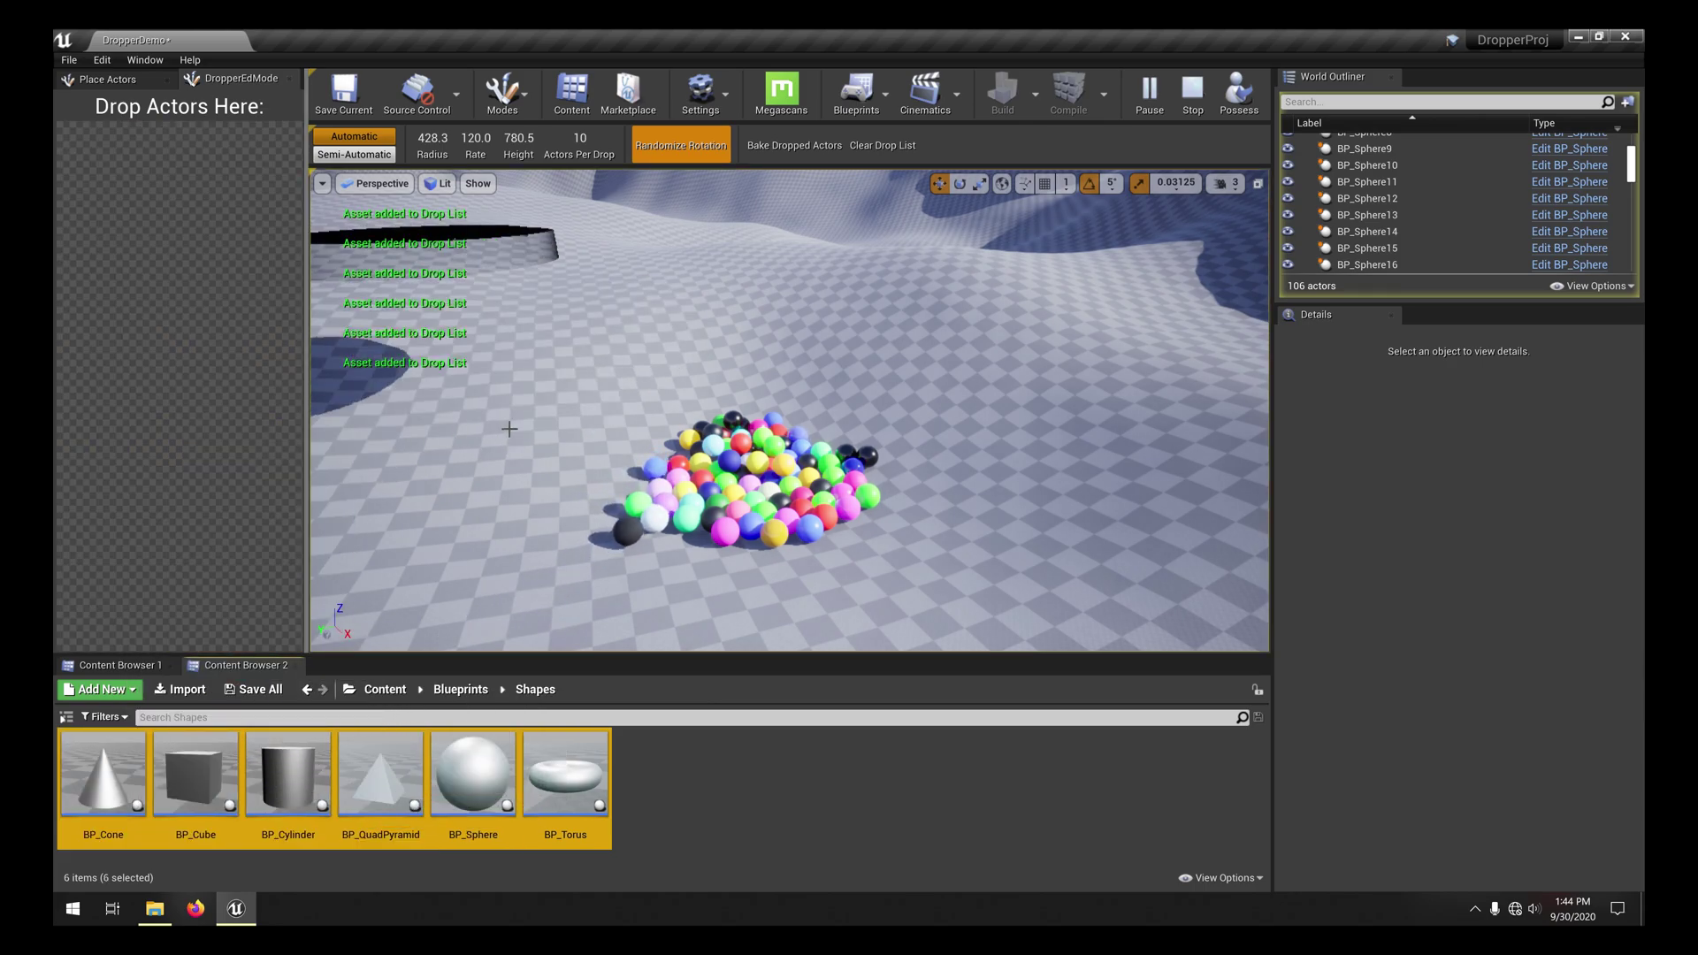
Set the drop radius to 583.4, rate to 234.1 and height to 881.9, and drop a trail of mixed shapes beside the sphere pile
right_drag(509, 429, 509, 429)
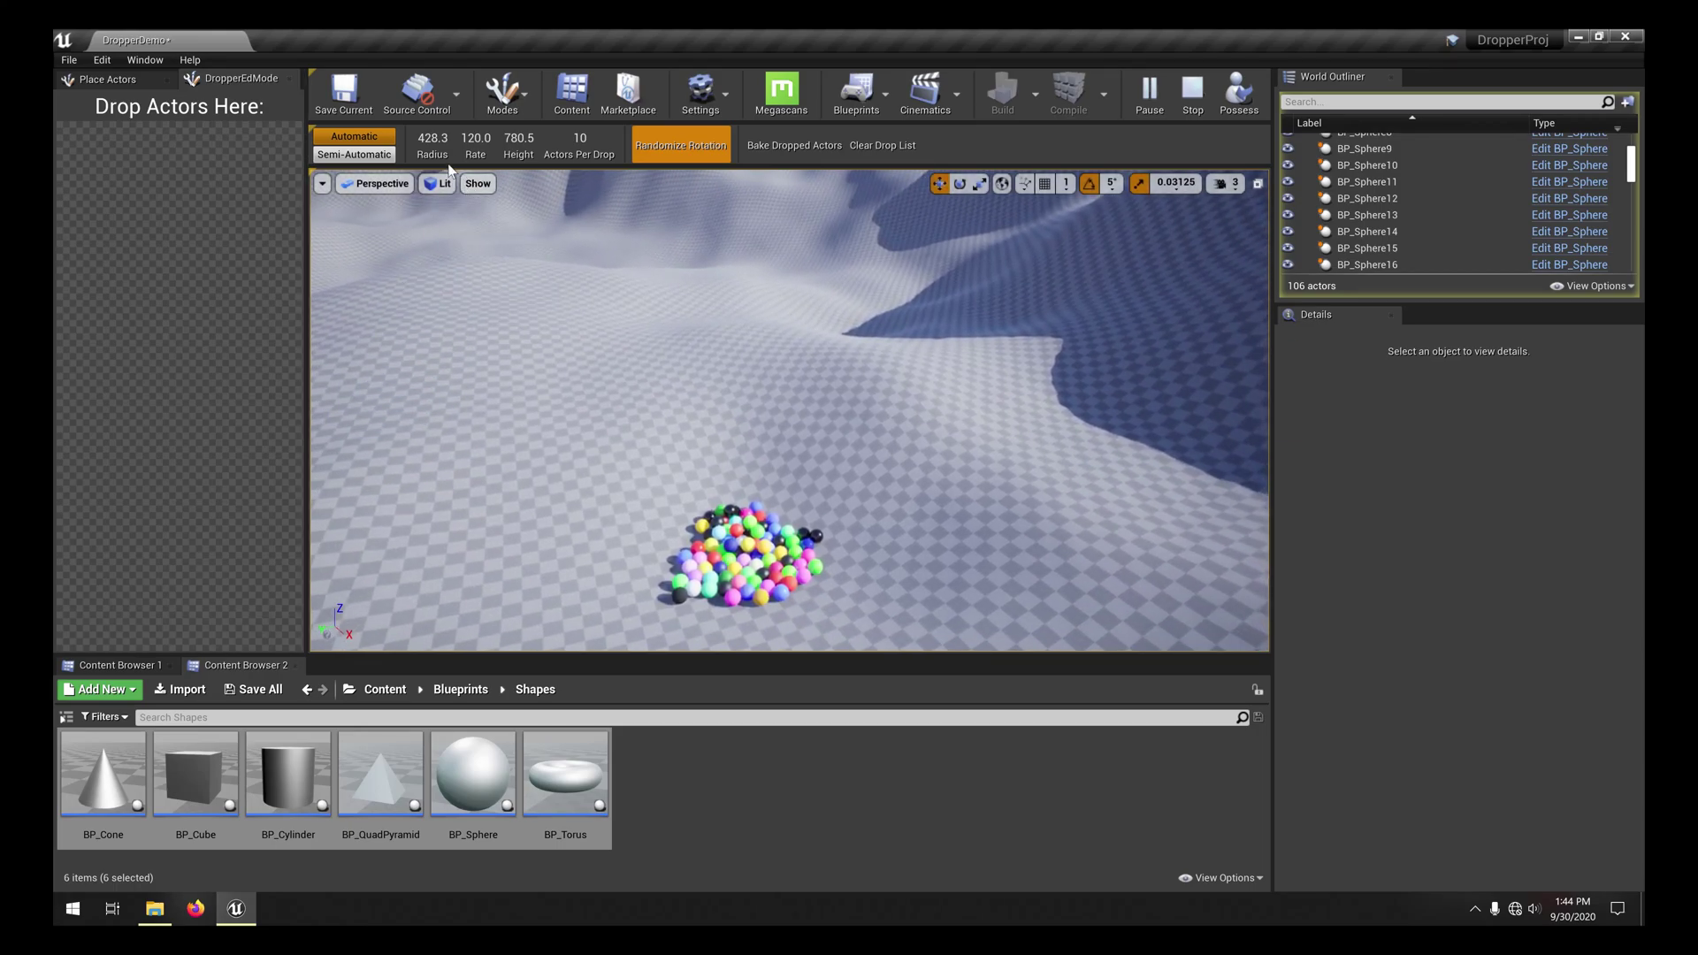
drag(432, 145, 522, 139)
drag(872, 311, 1084, 588)
right_drag(1083, 589, 1101, 599)
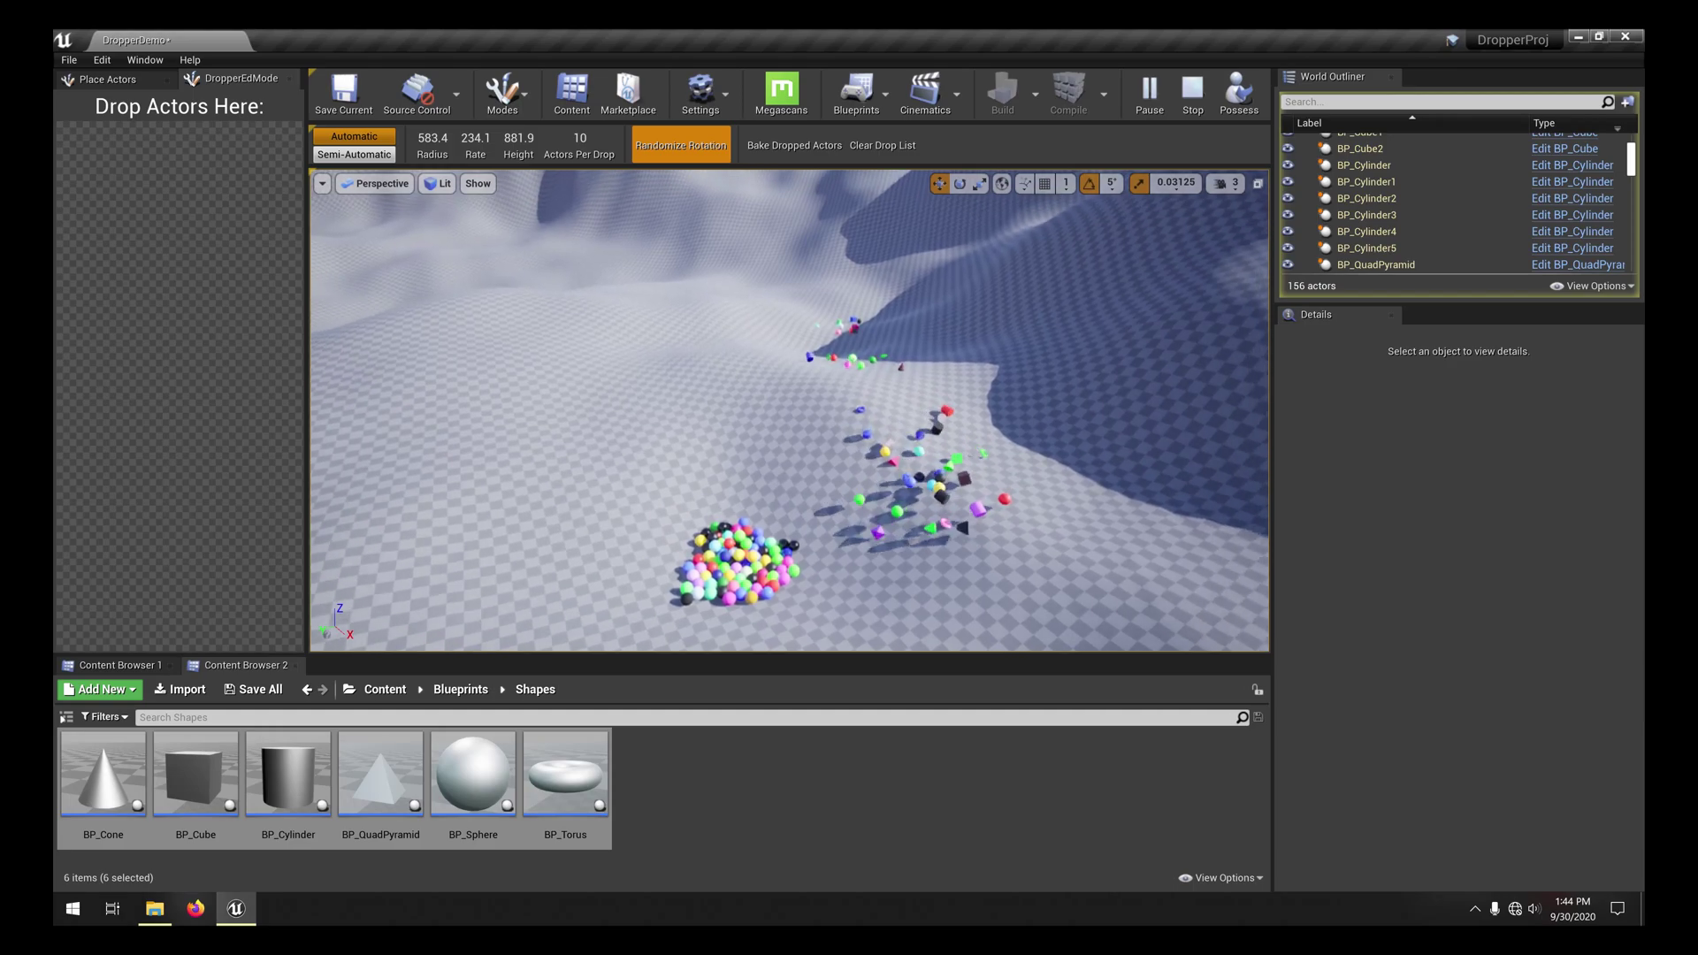
Set the actors per drop to 235 and drop a dense trail of shapes along the shaded slope beside the sphere pile
drag(580, 138, 647, 138)
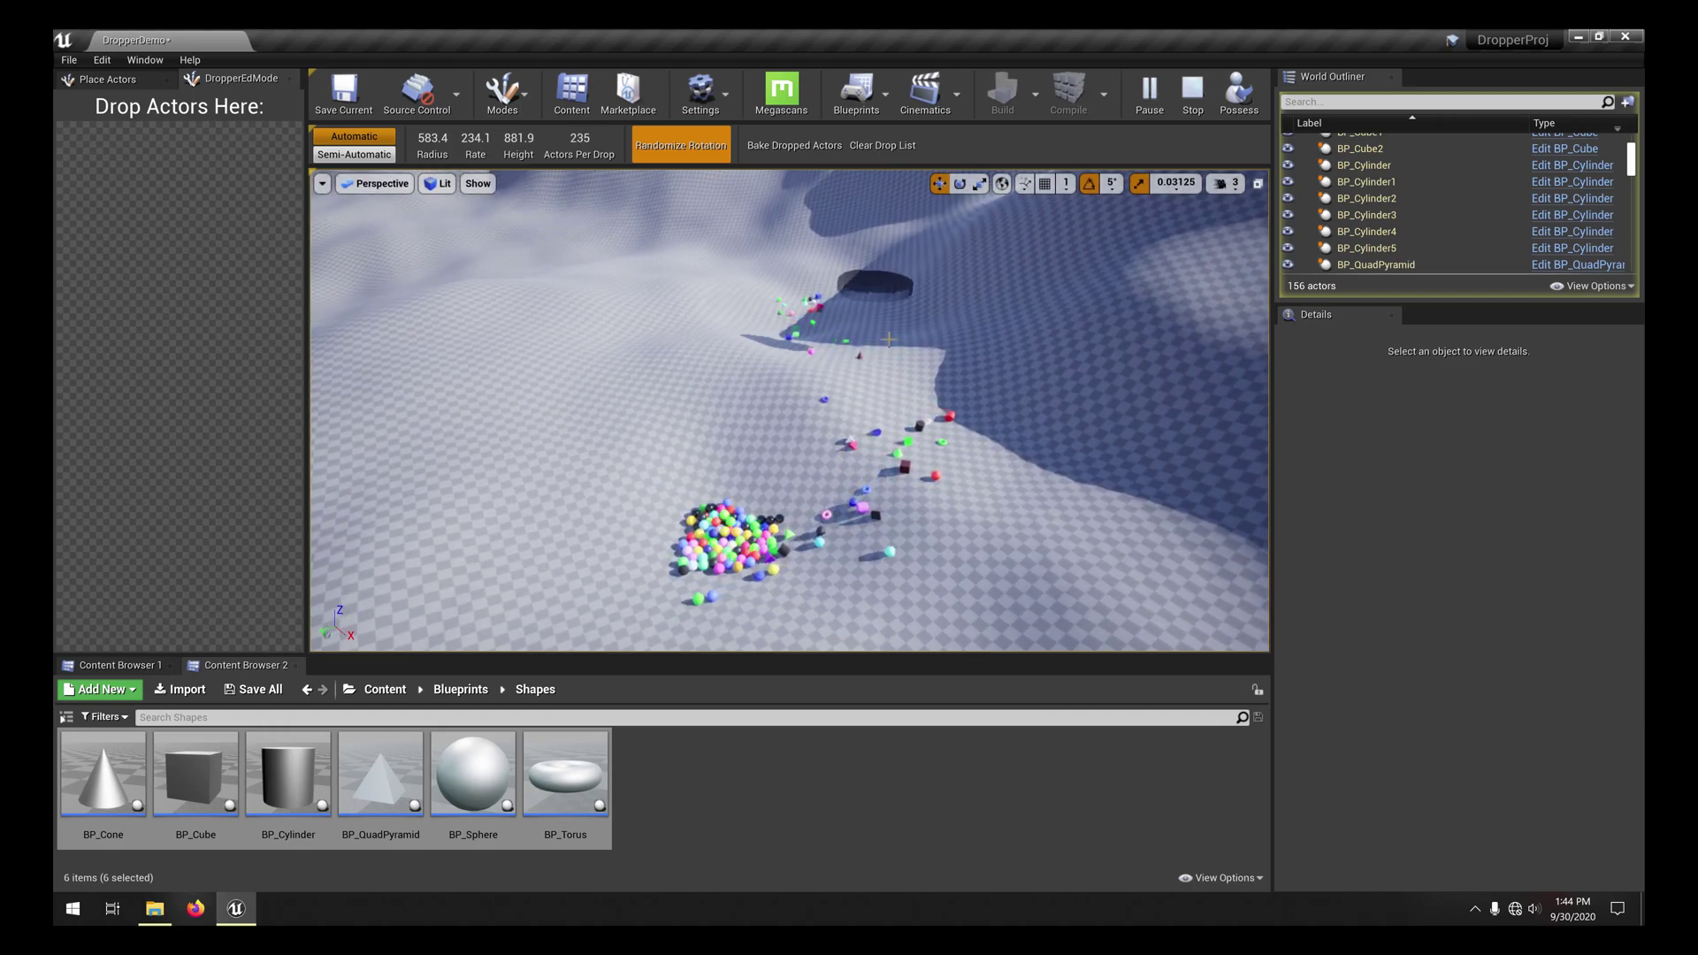
drag(911, 341, 1075, 482)
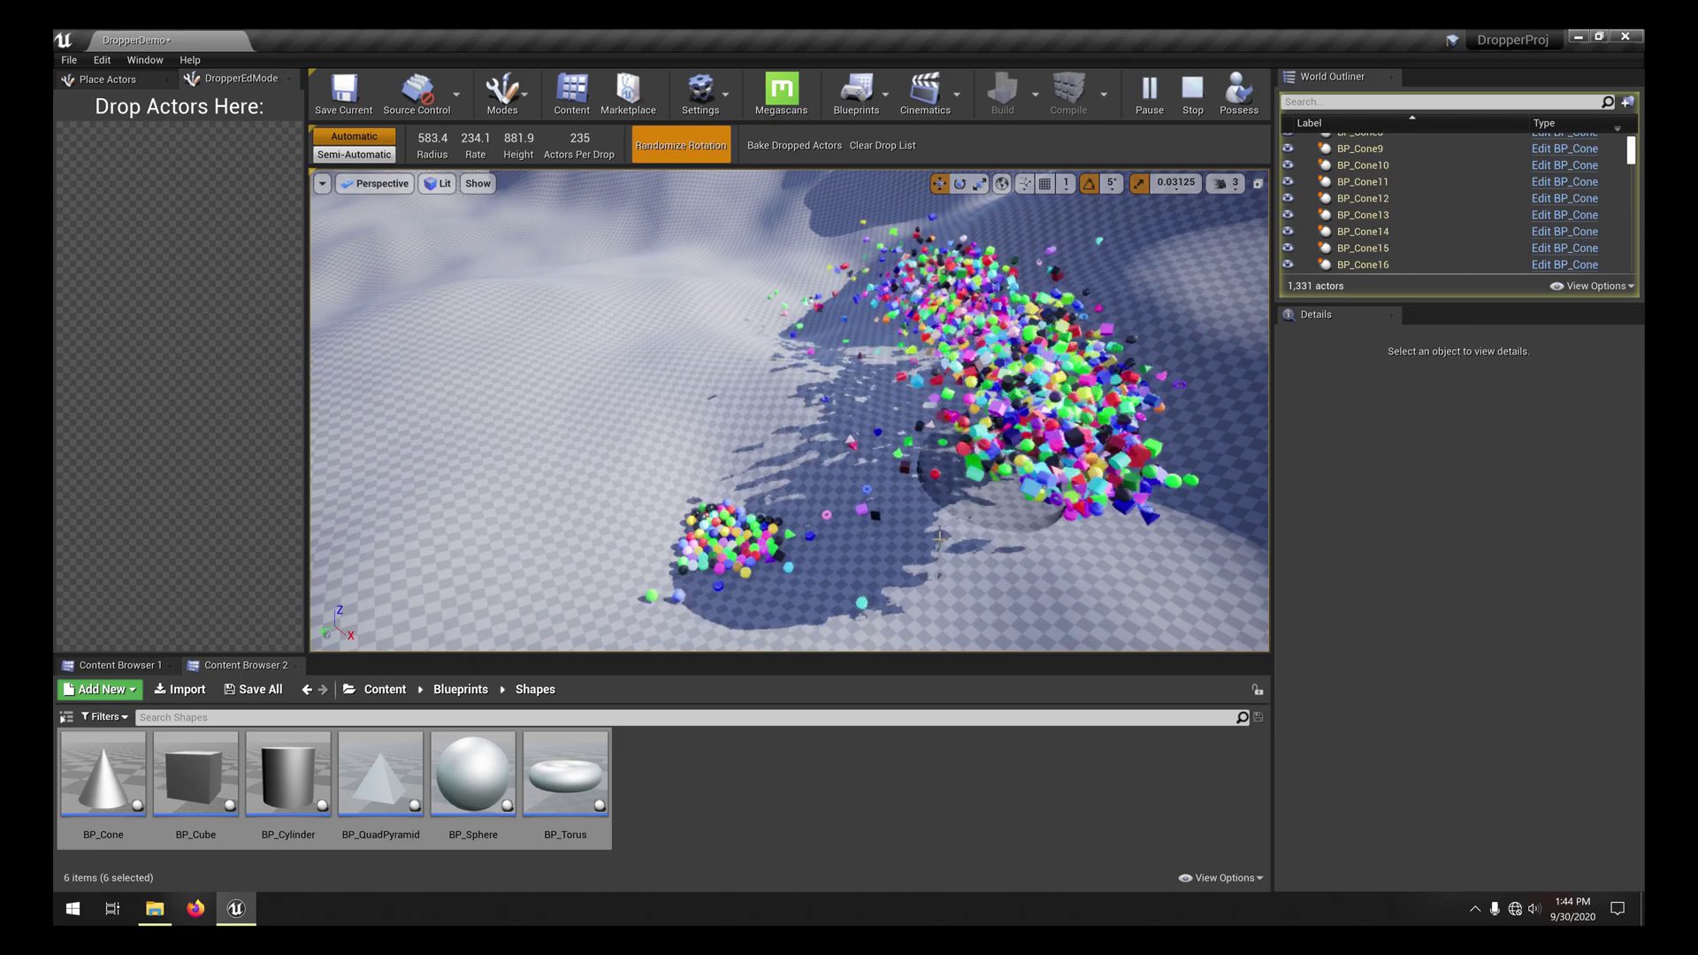
mouse_move(1074, 482)
right_down()
mouse_move(1159, 522)
mouse_move(1181, 507)
right_up()
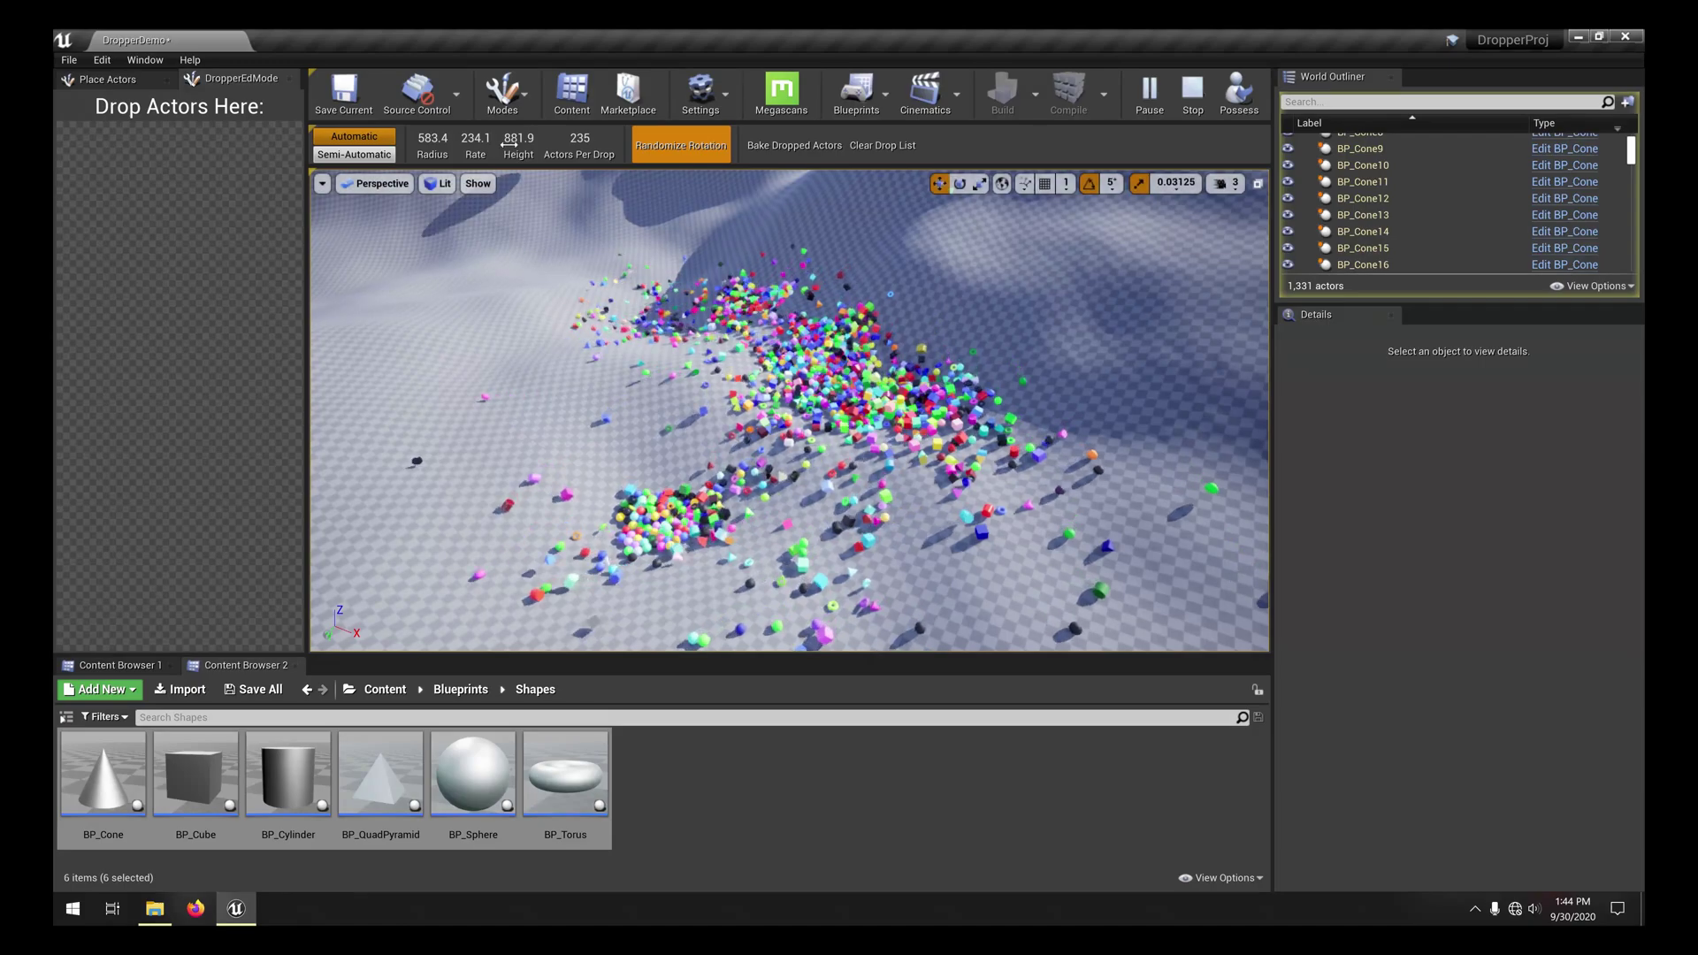
Set the radius to 679.6, rate to 205.3, height to 1022 and actors per drop to 293, and drop shapes down the hillside
mouse_move(431, 138)
mouse_down()
mouse_move(536, 138)
mouse_move(462, 137)
mouse_up()
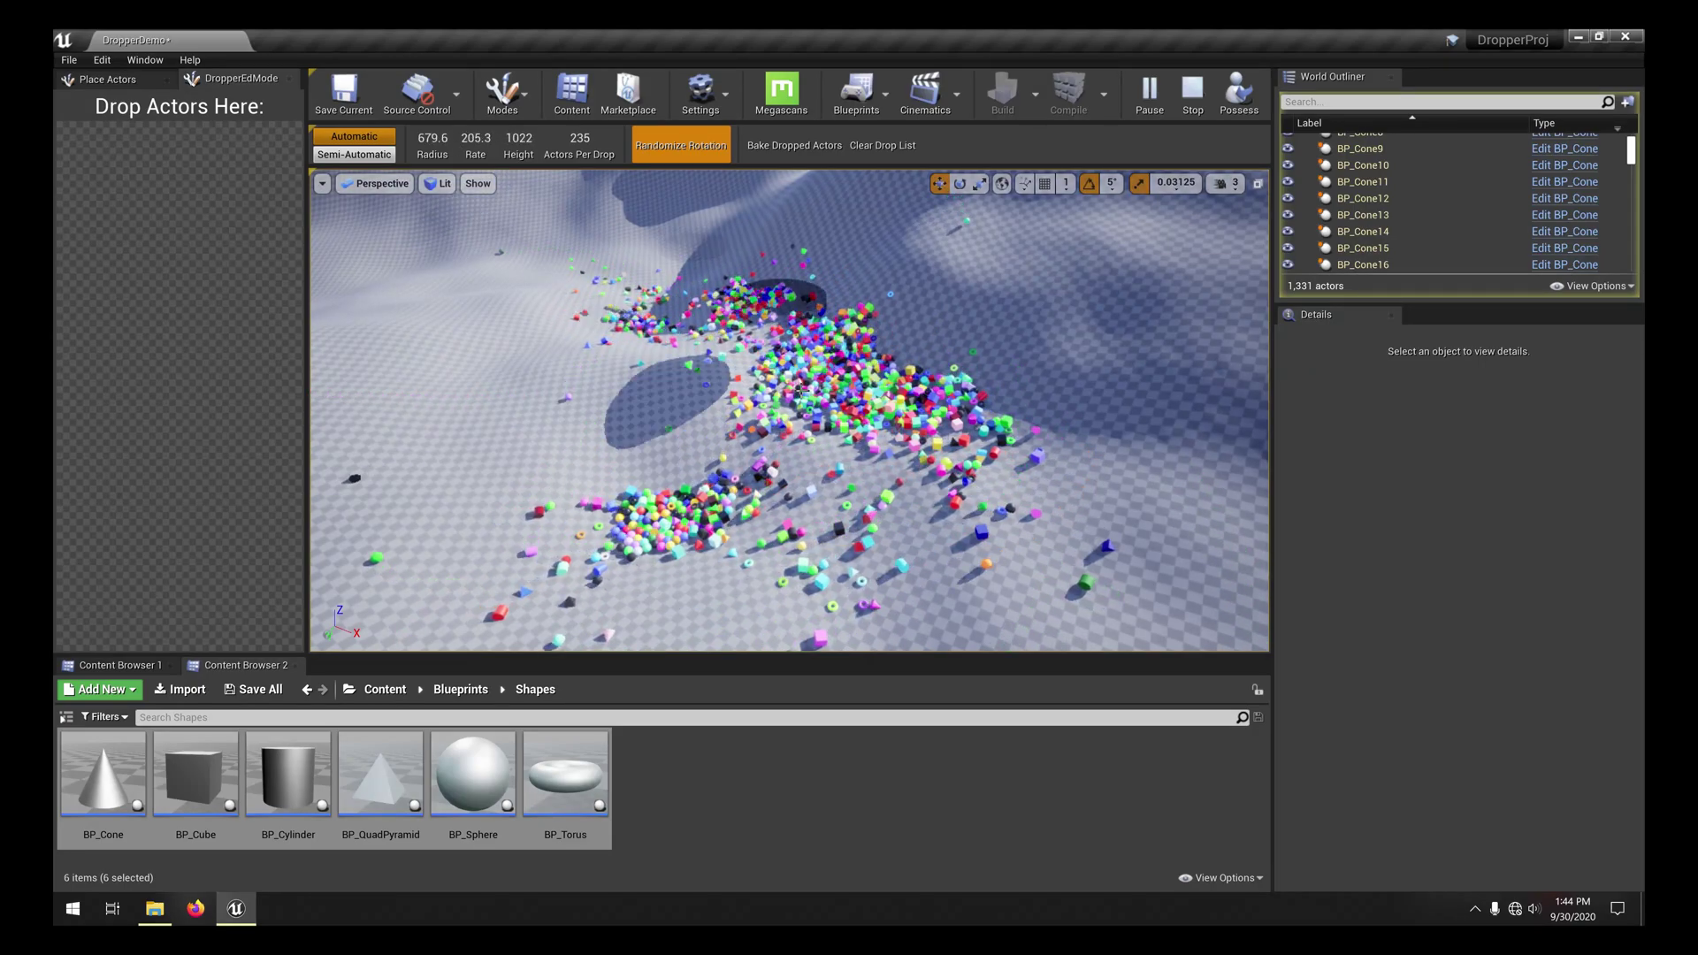
right_drag(789, 410, 804, 304)
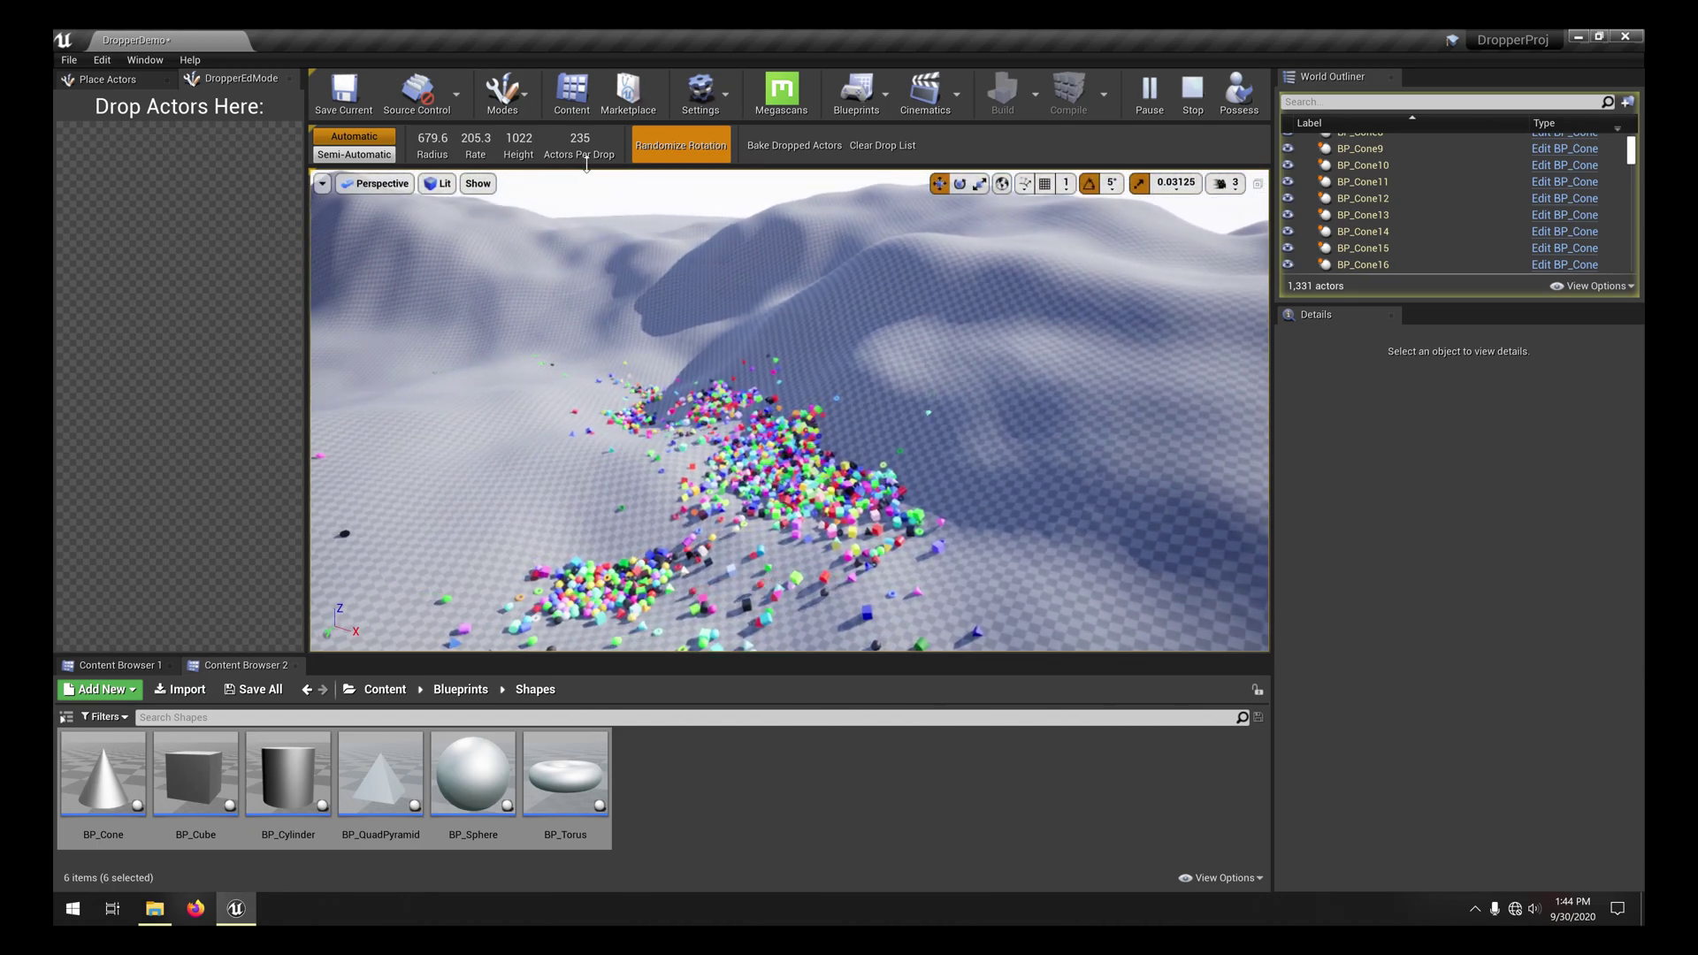
drag(584, 146, 605, 147)
click(904, 437)
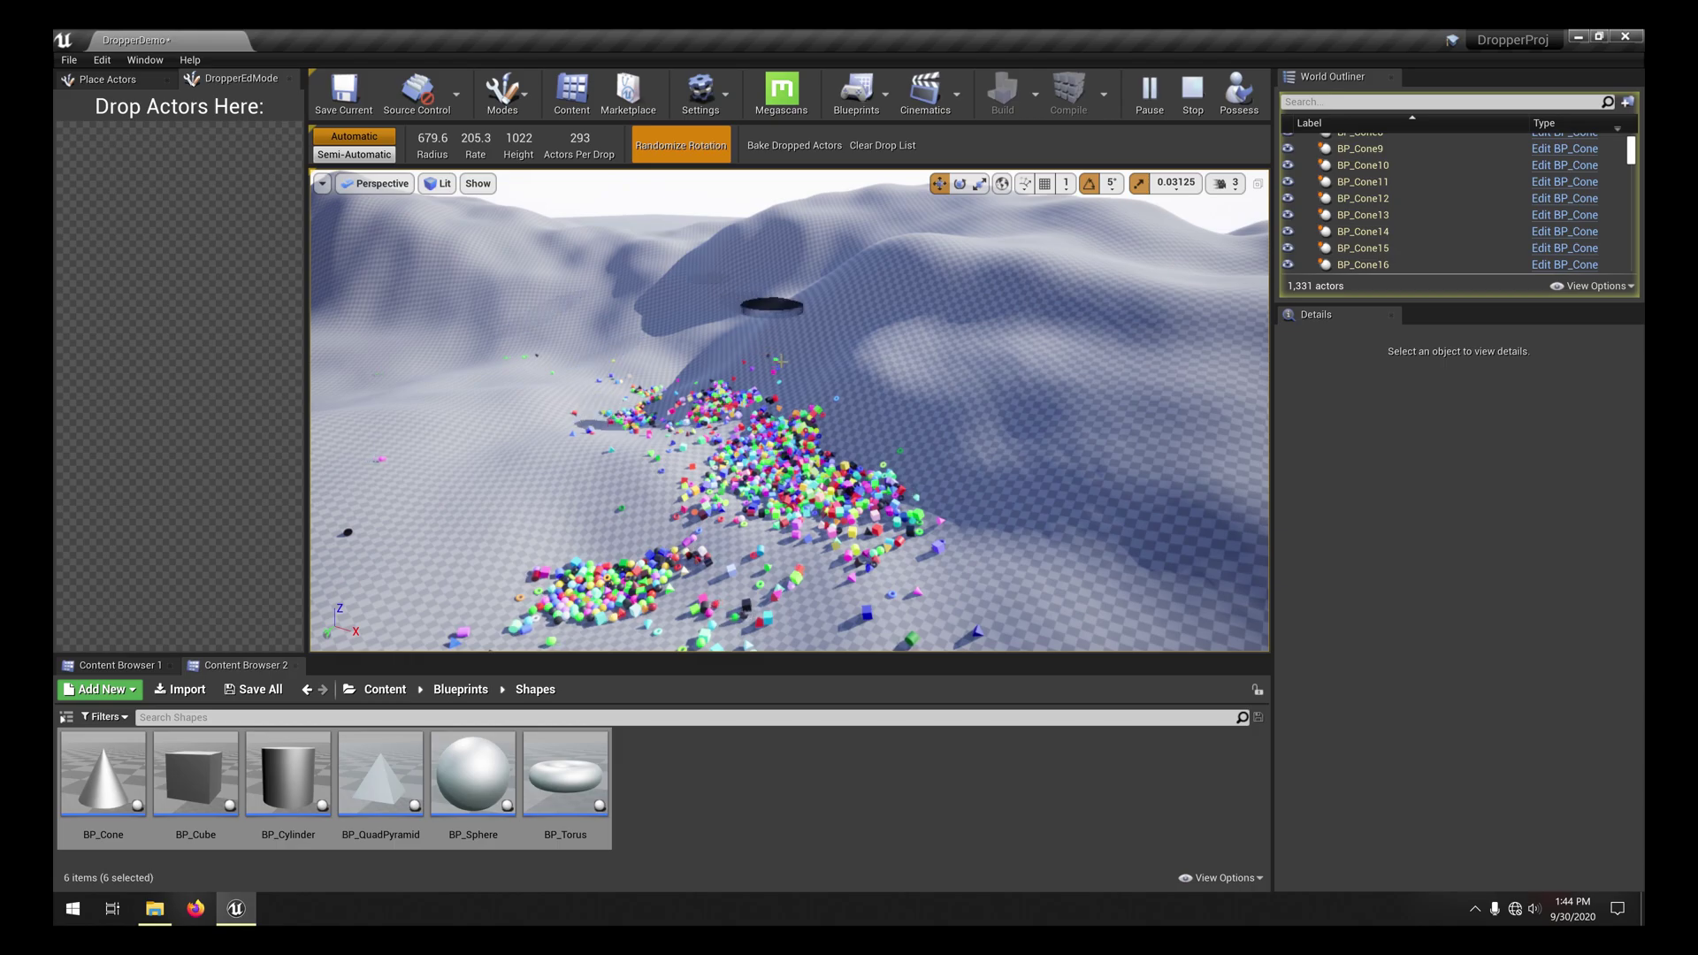
drag(963, 527, 955, 576)
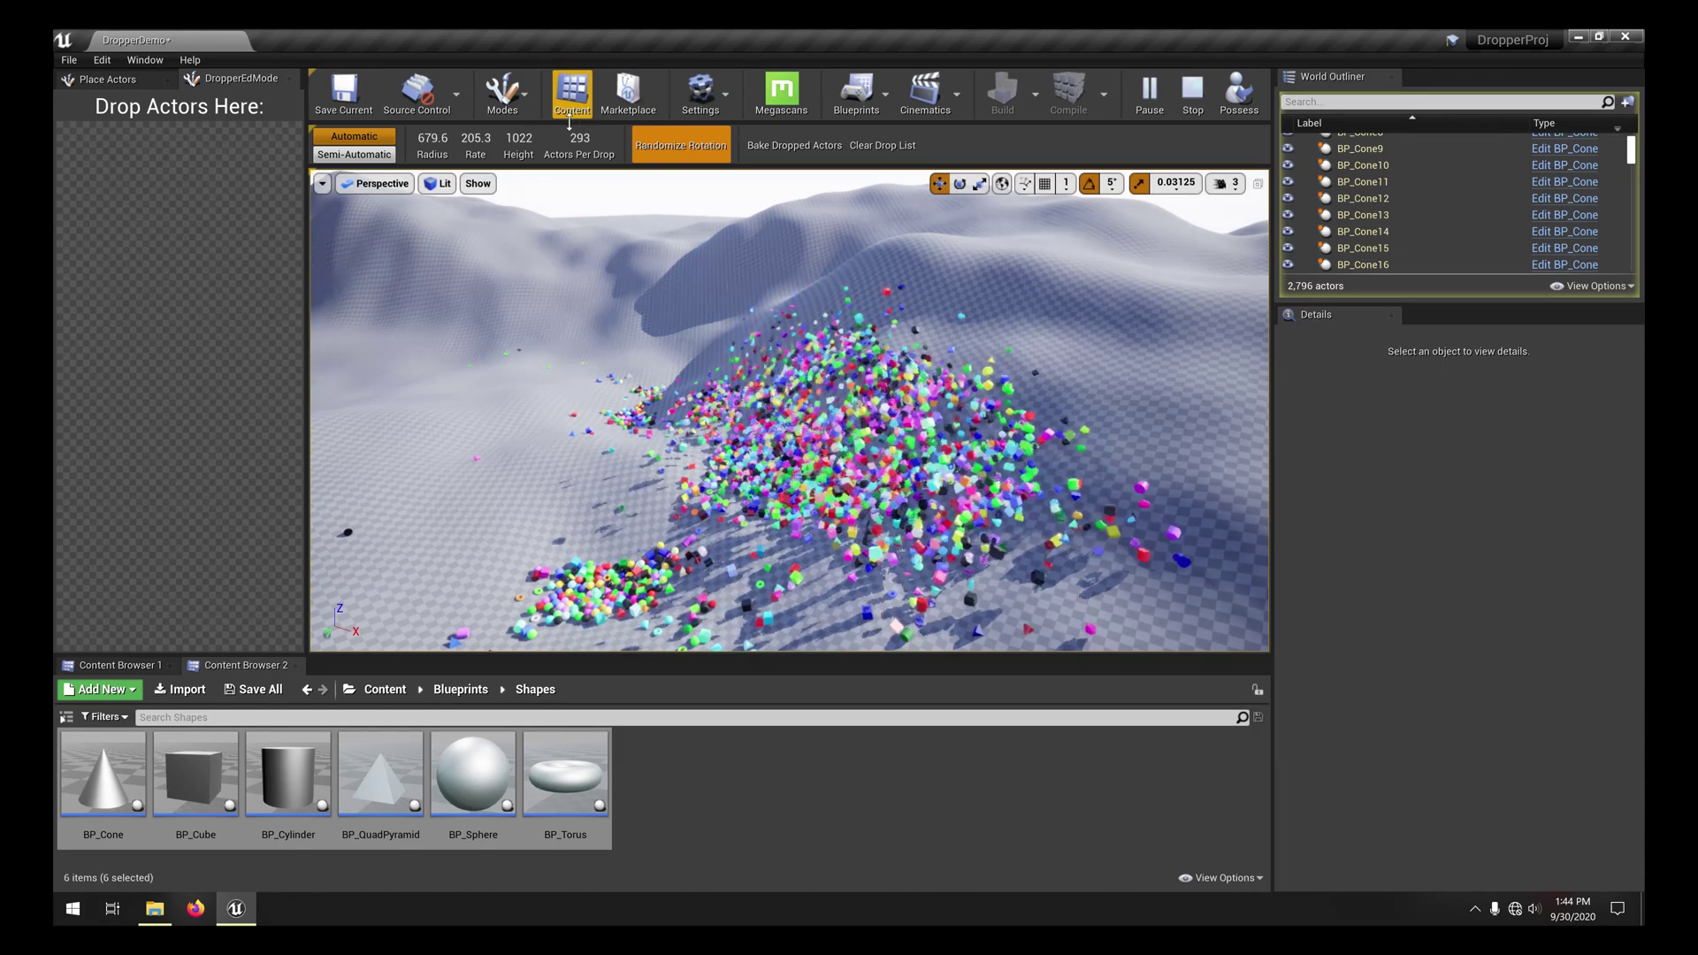
Set the actors per drop to 794 and the rate to 91.97, and drop shapes over the empty slope beside the existing pile
drag(579, 141, 673, 142)
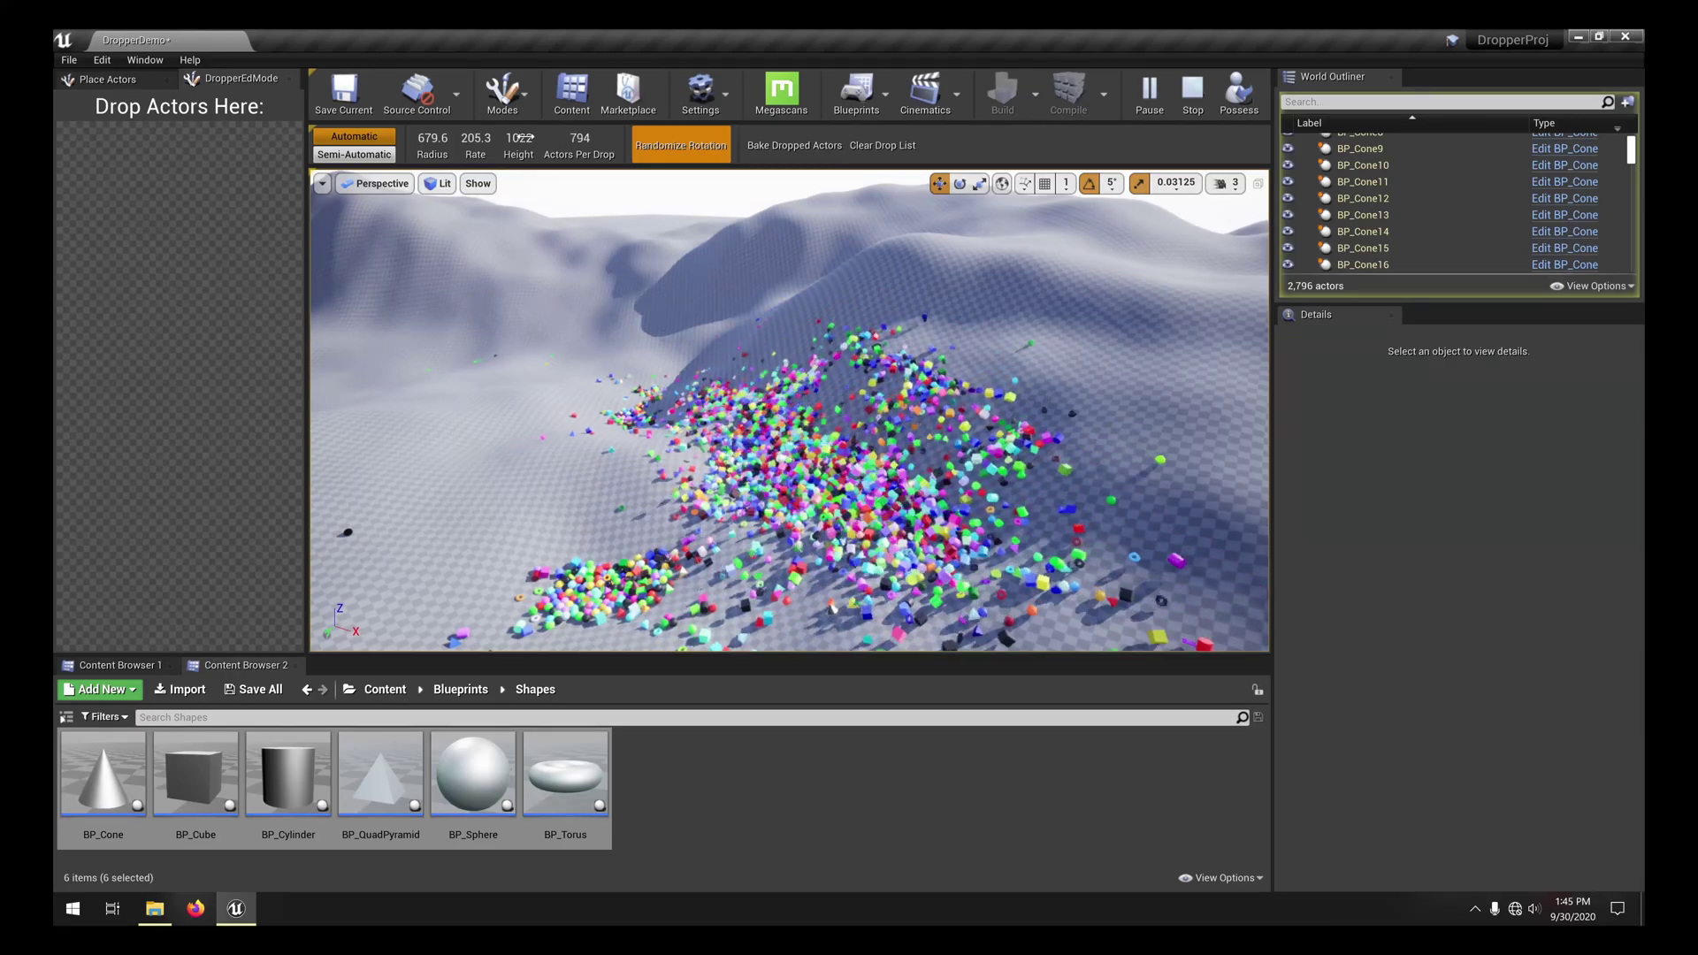
drag(468, 138, 425, 138)
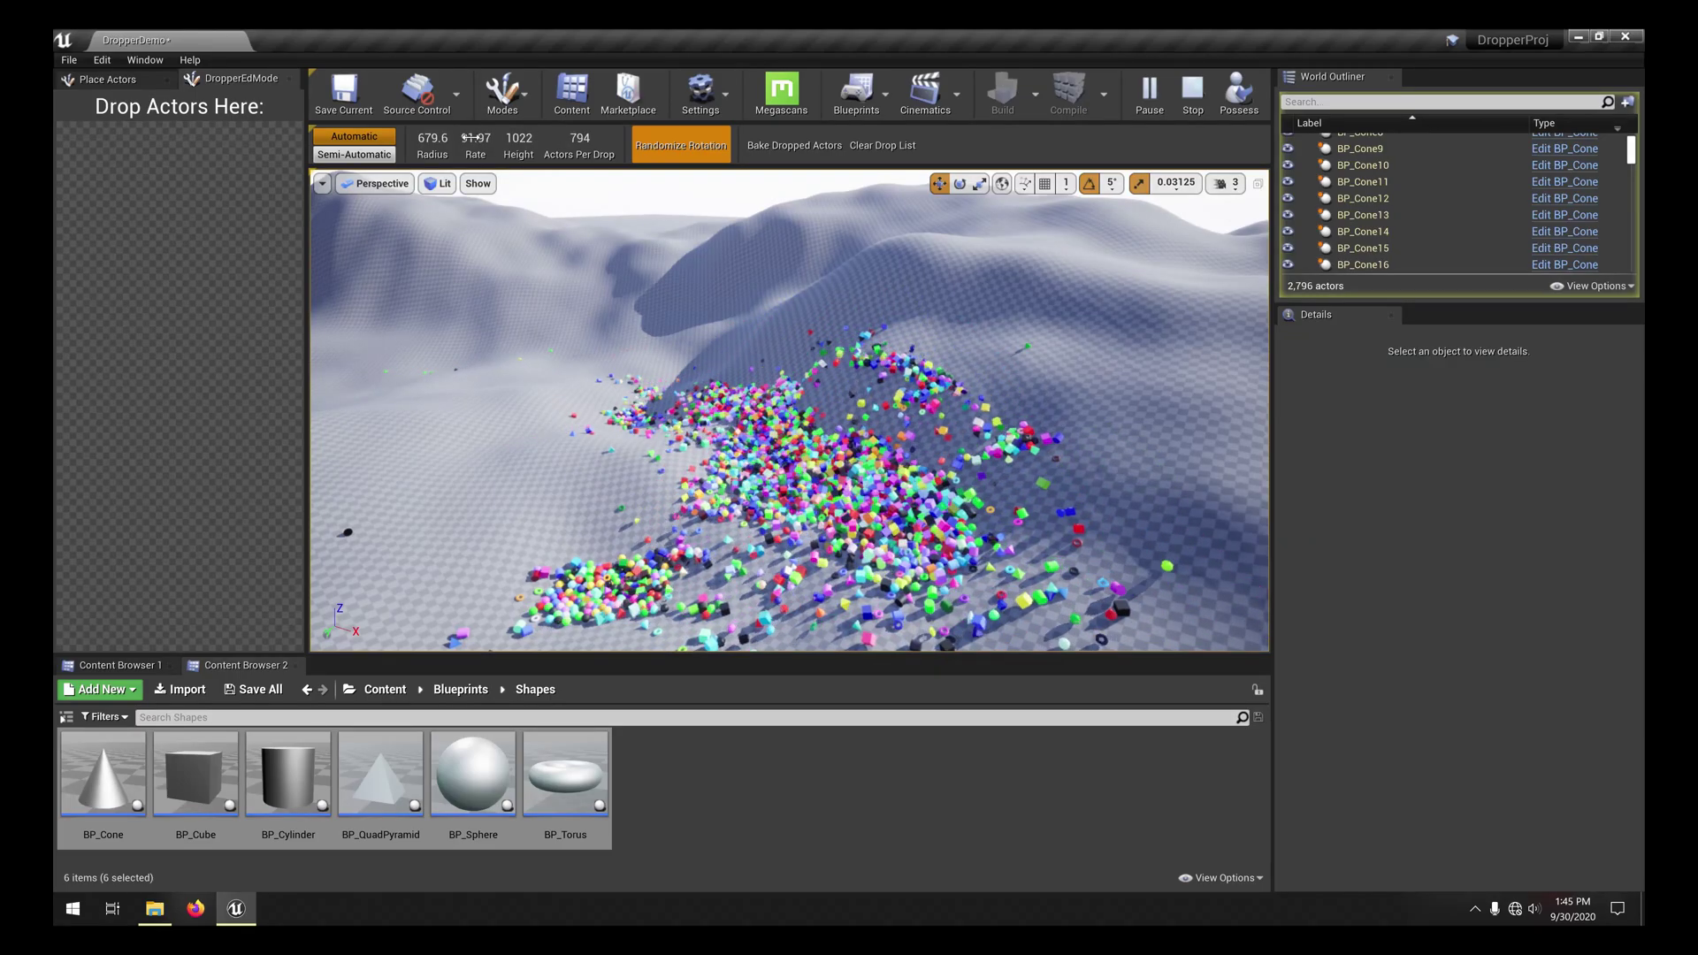
right_drag(858, 434, 1159, 429)
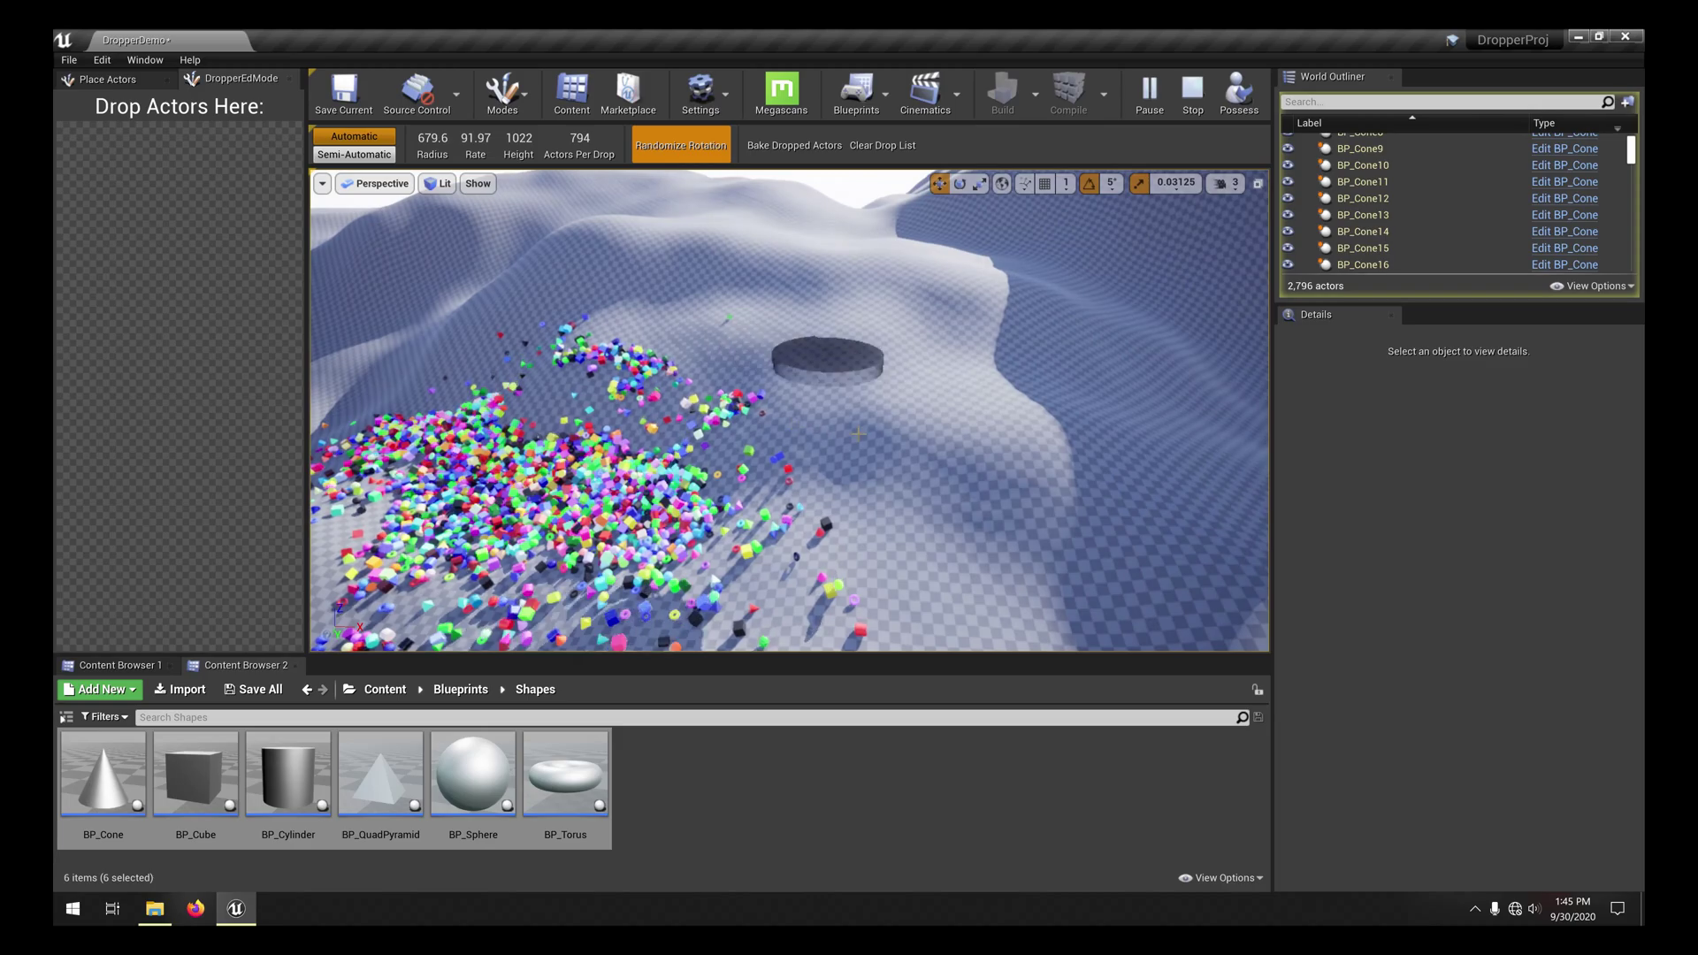
mouse_move(889, 429)
mouse_down()
mouse_move(973, 425)
mouse_move(1013, 491)
mouse_move(989, 504)
mouse_up()
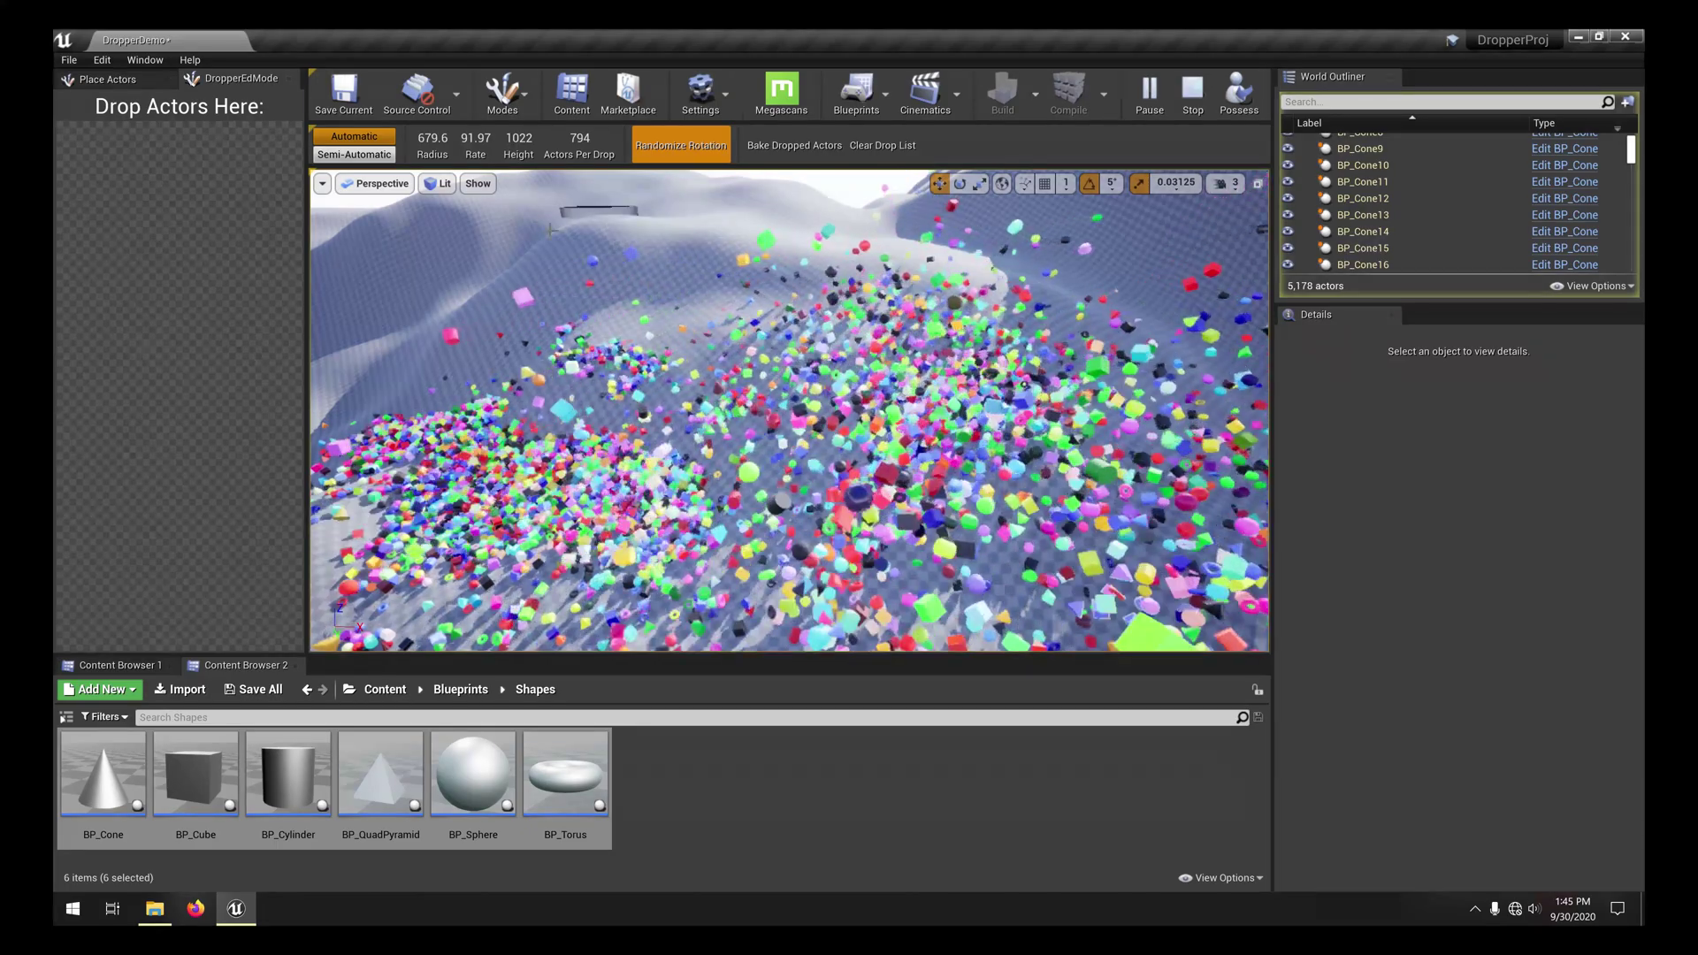
right_drag(596, 239, 504, 276)
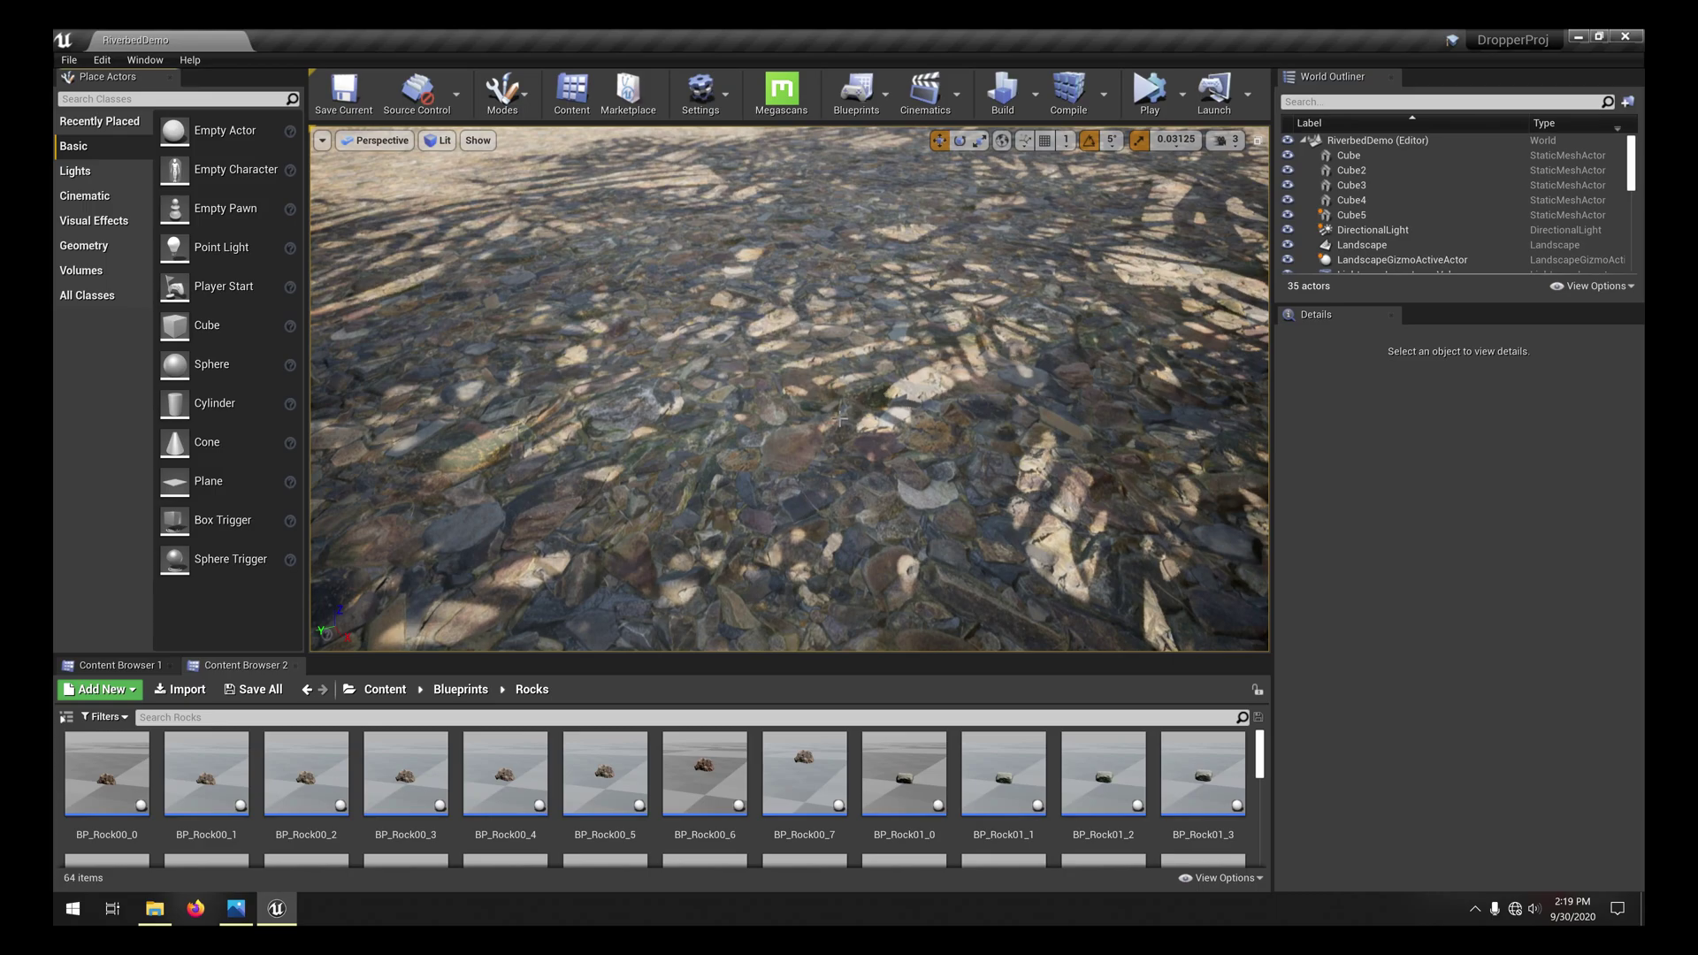
Set the camera speed to 2 and examine the RiverbedDemo level's rocky ground, border walls and overhanging plants
right_drag(847, 424, 1115, 305)
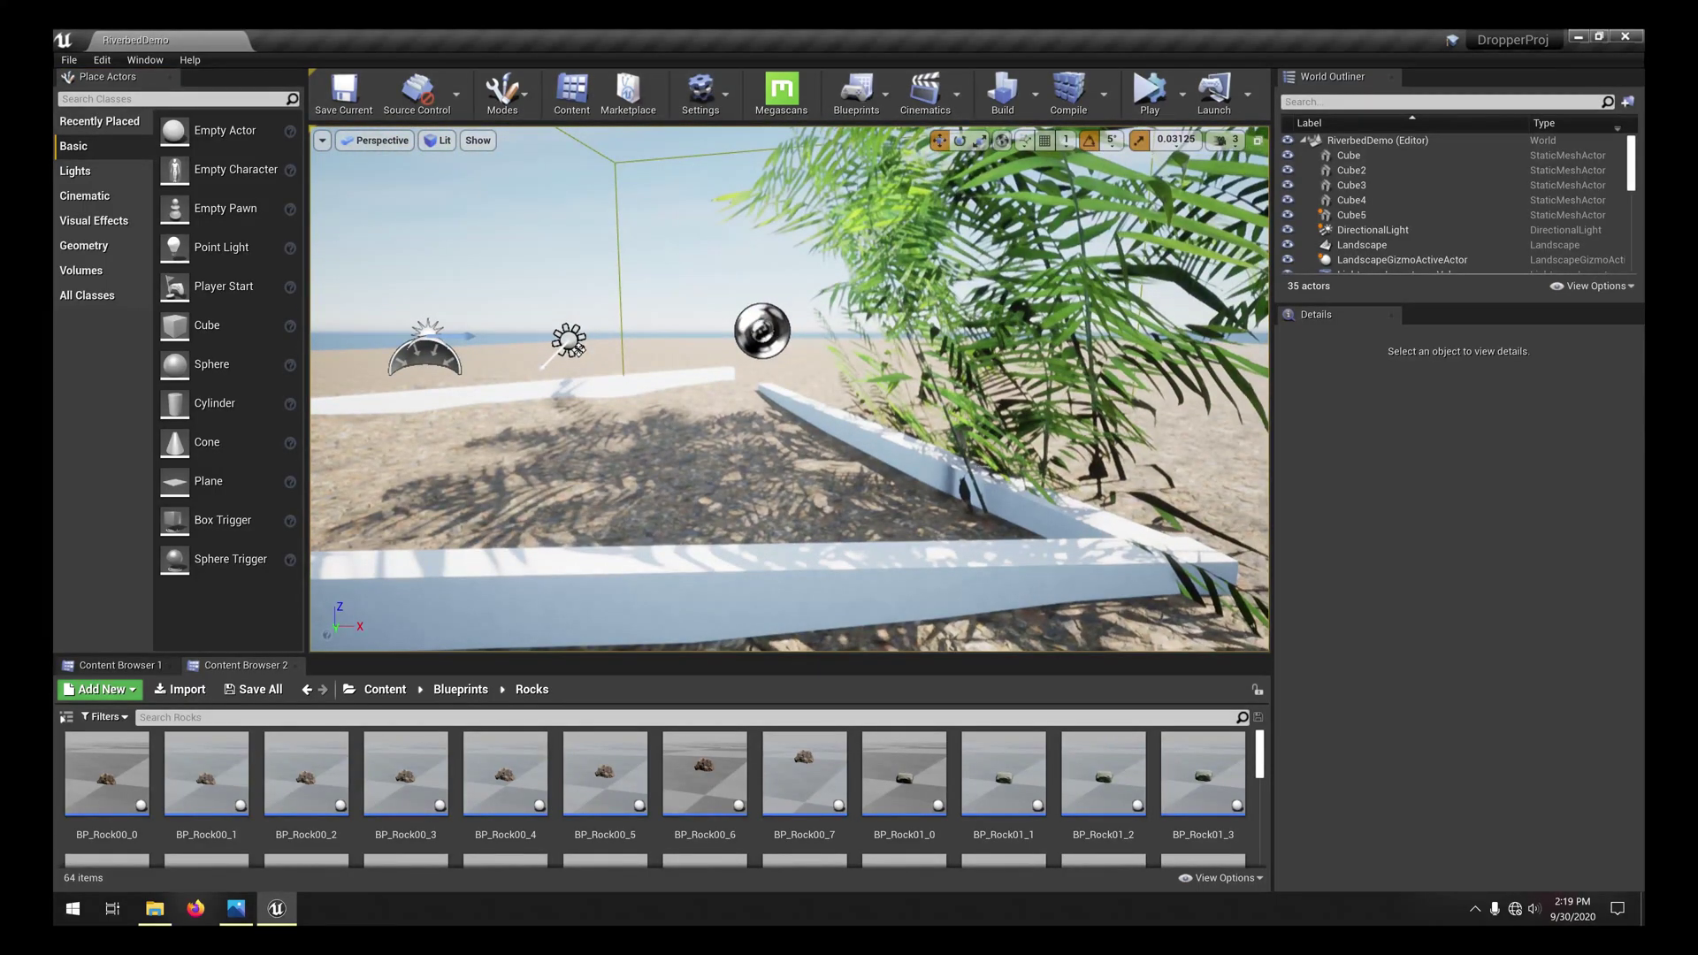
right_drag(847, 403, 902, 371)
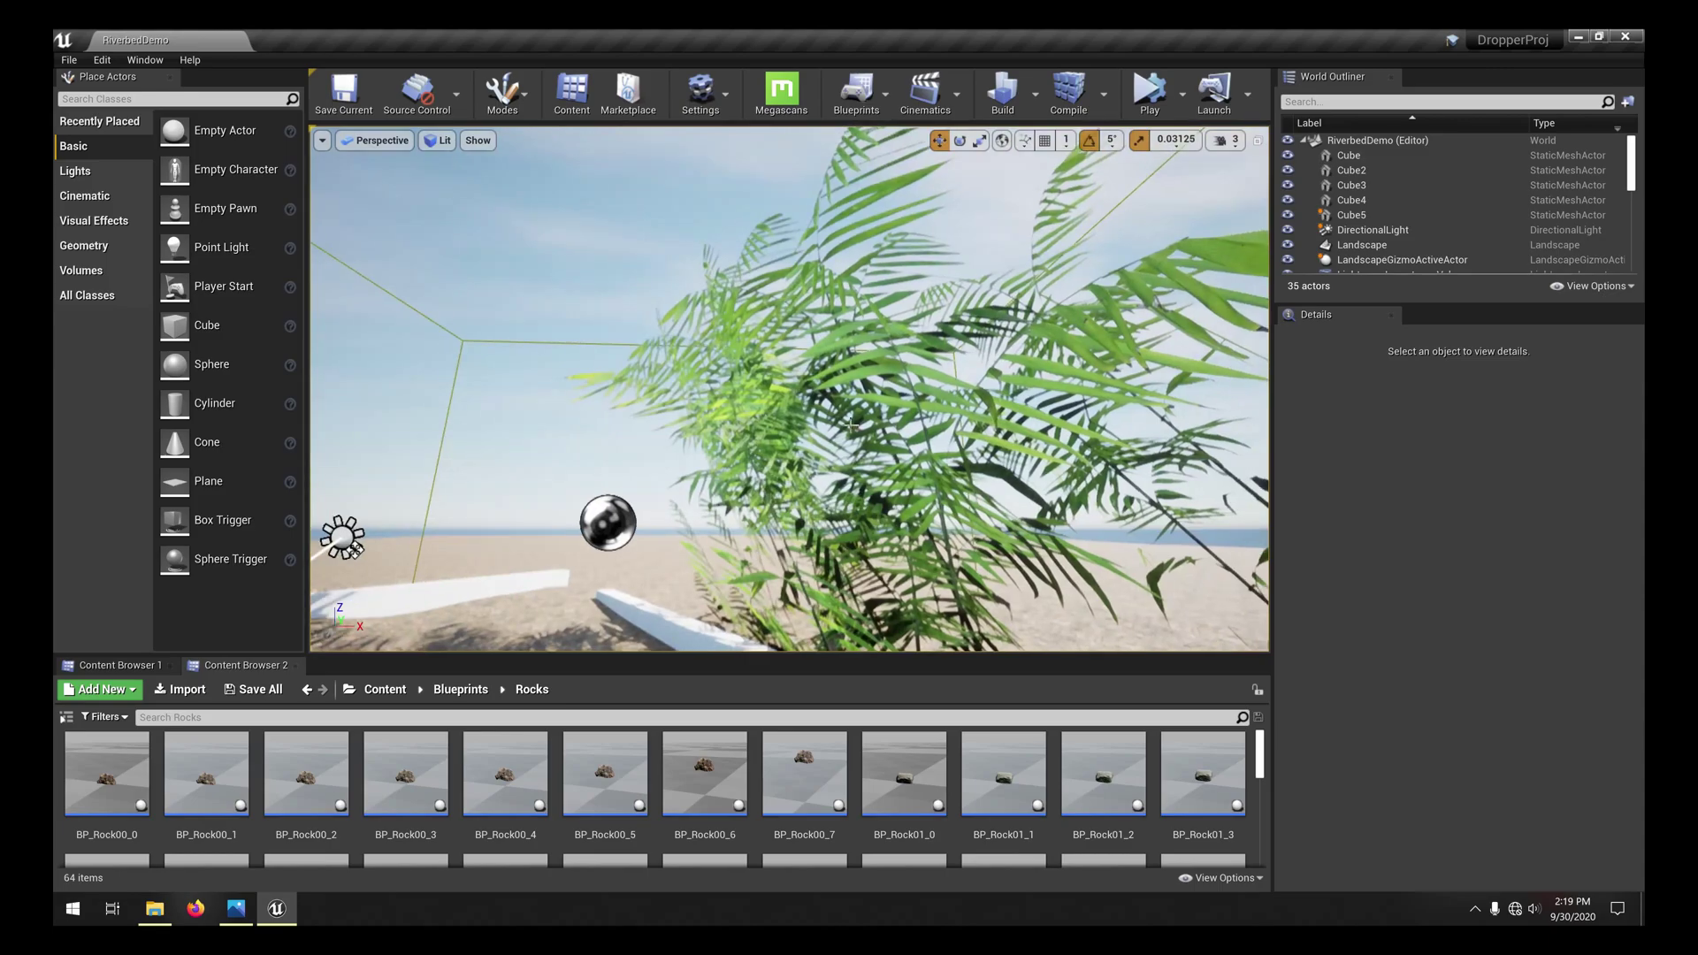
click(1222, 146)
click(1237, 178)
right_drag(973, 429, 939, 520)
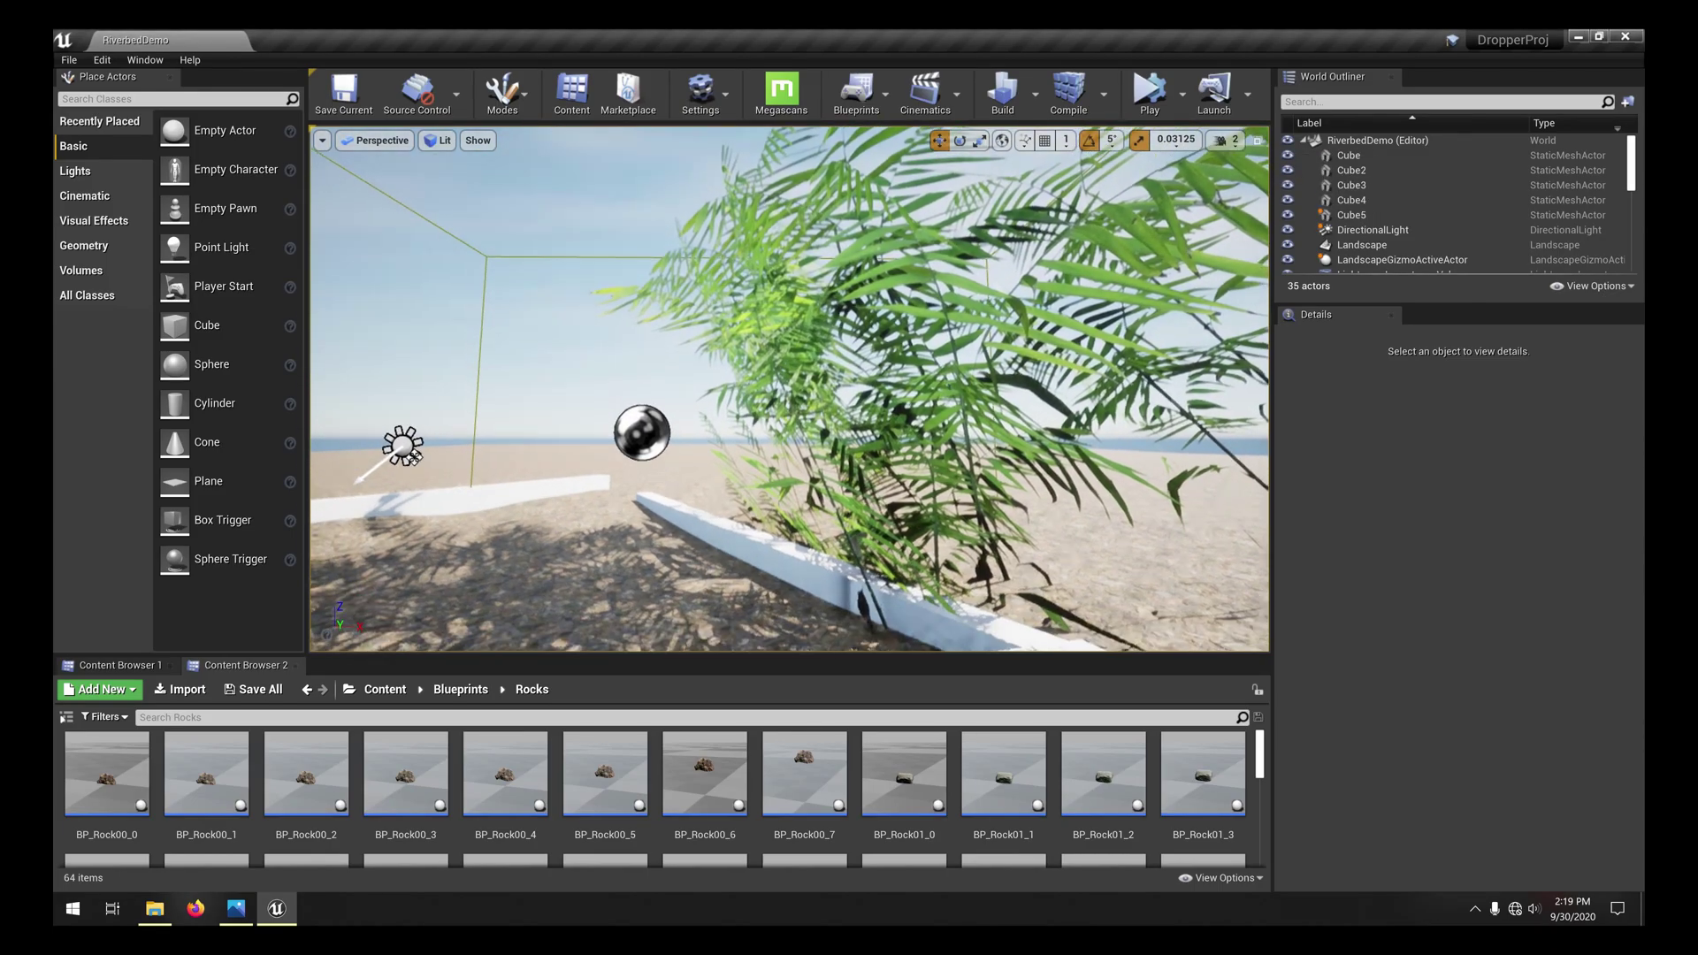
right_drag(607, 244, 607, 249)
right_drag(772, 279, 522, 368)
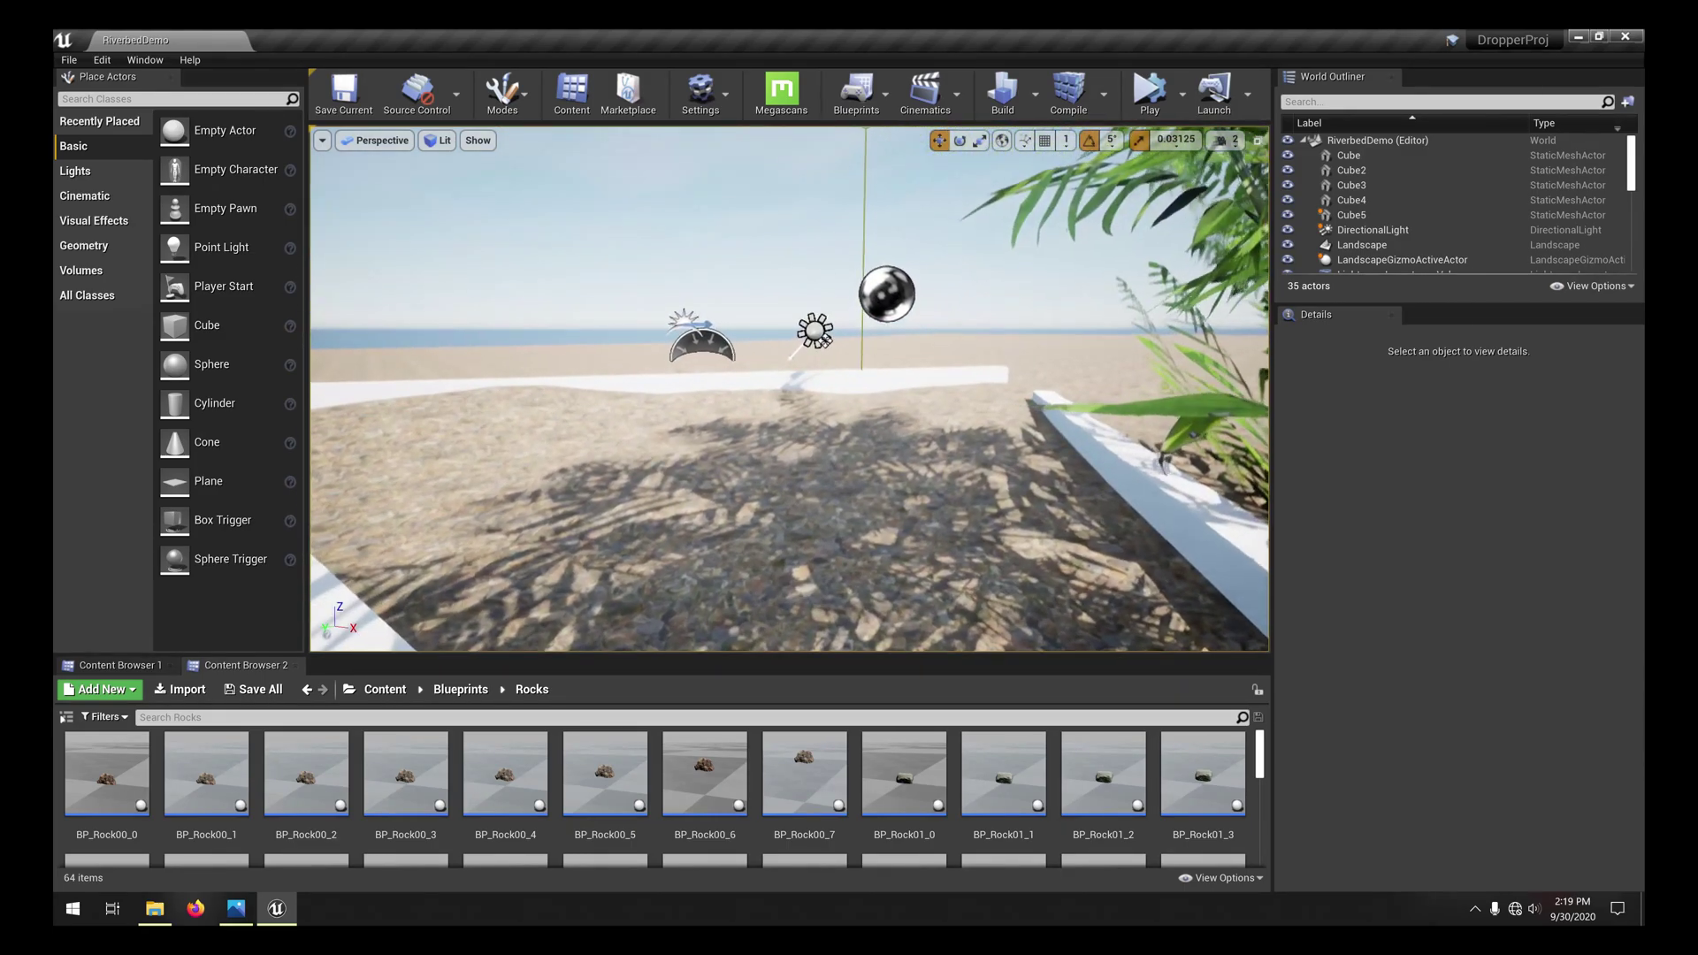
Switch to Photos, enlarge the reference photo 00.png to study its riverbed rocks, and return to Unreal Editor
right_drag(757, 319, 739, 392)
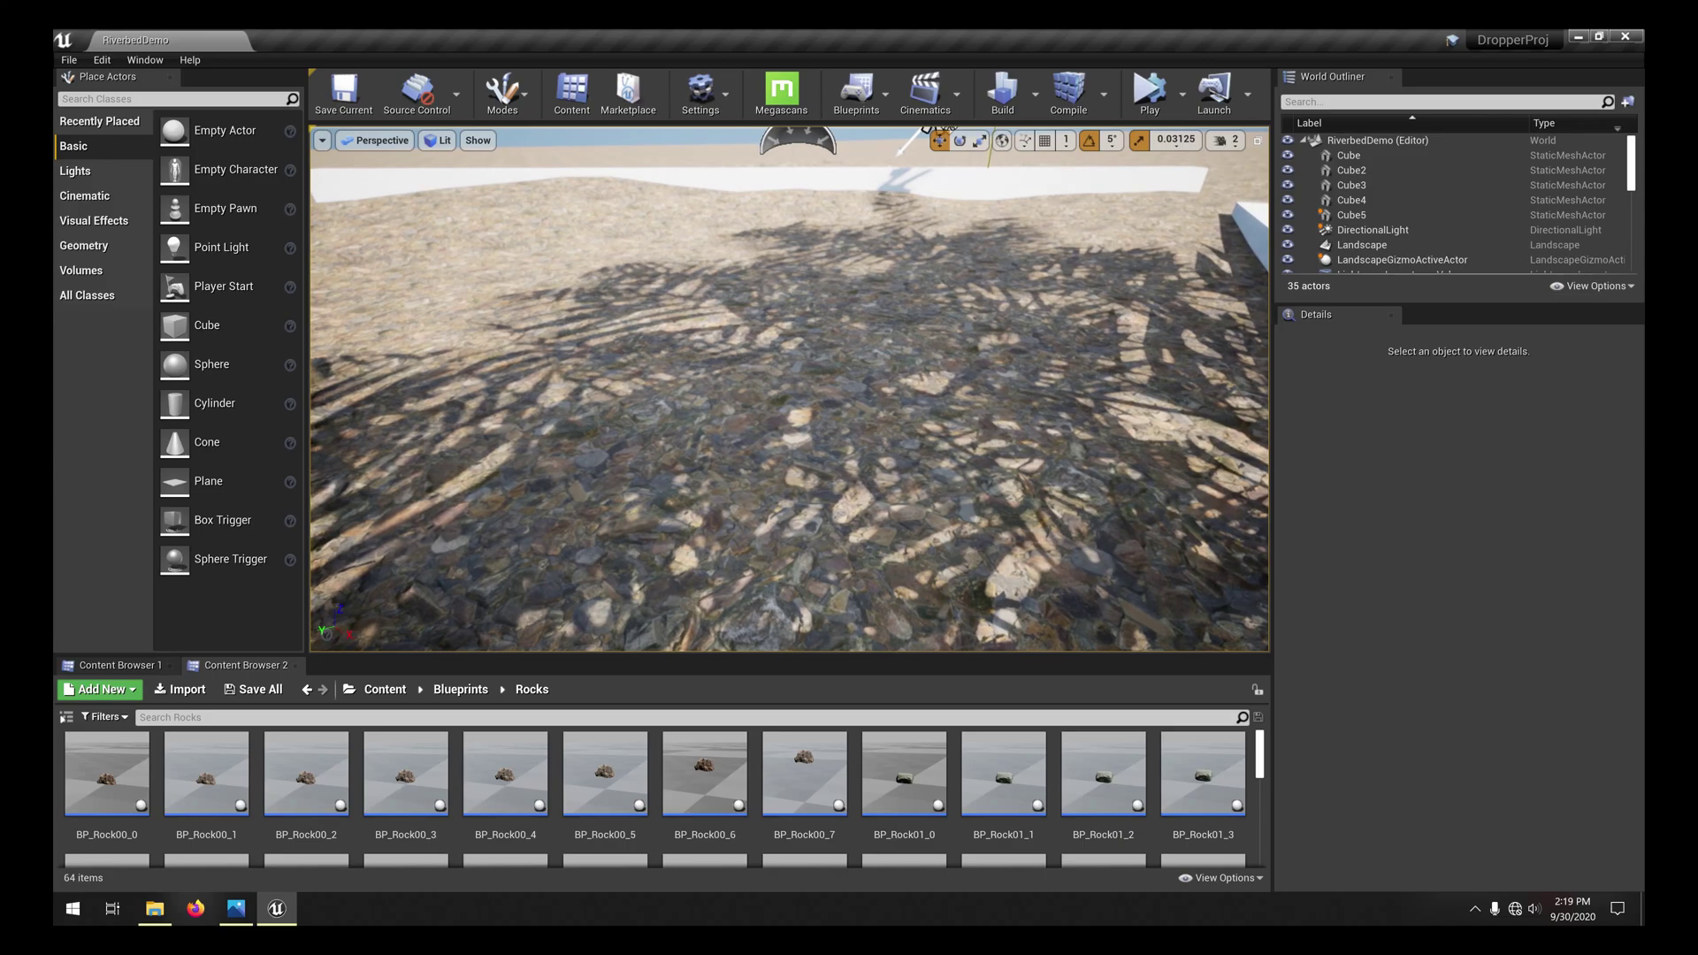
click(235, 918)
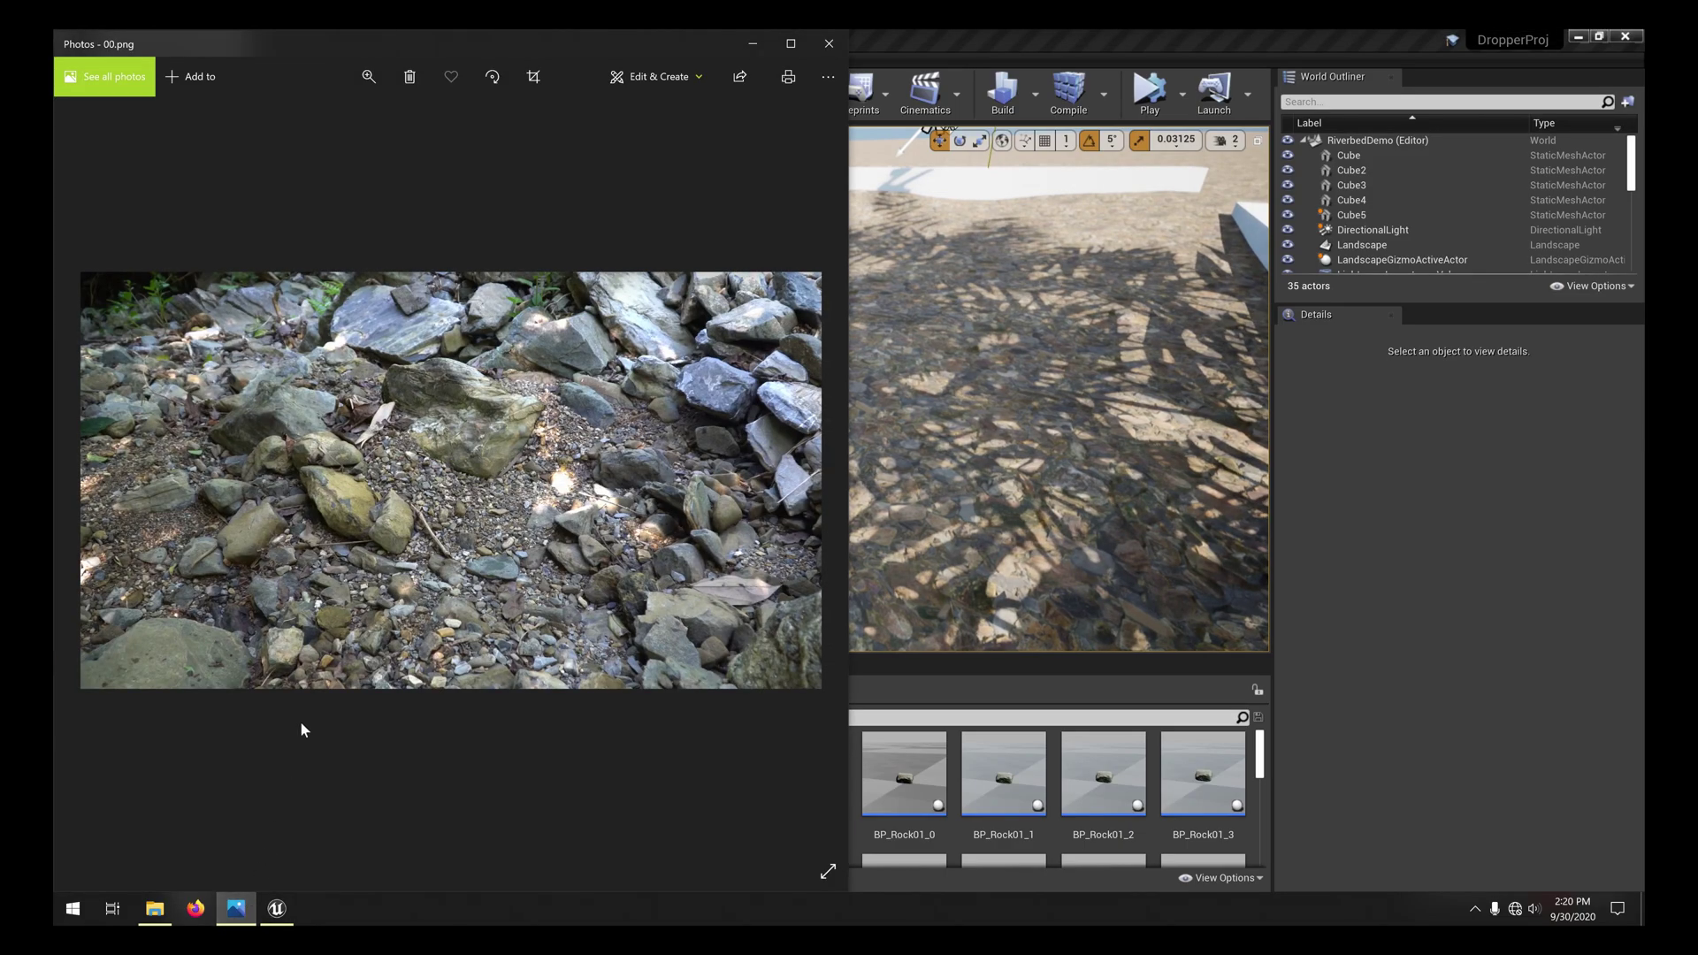
double_click(598, 46)
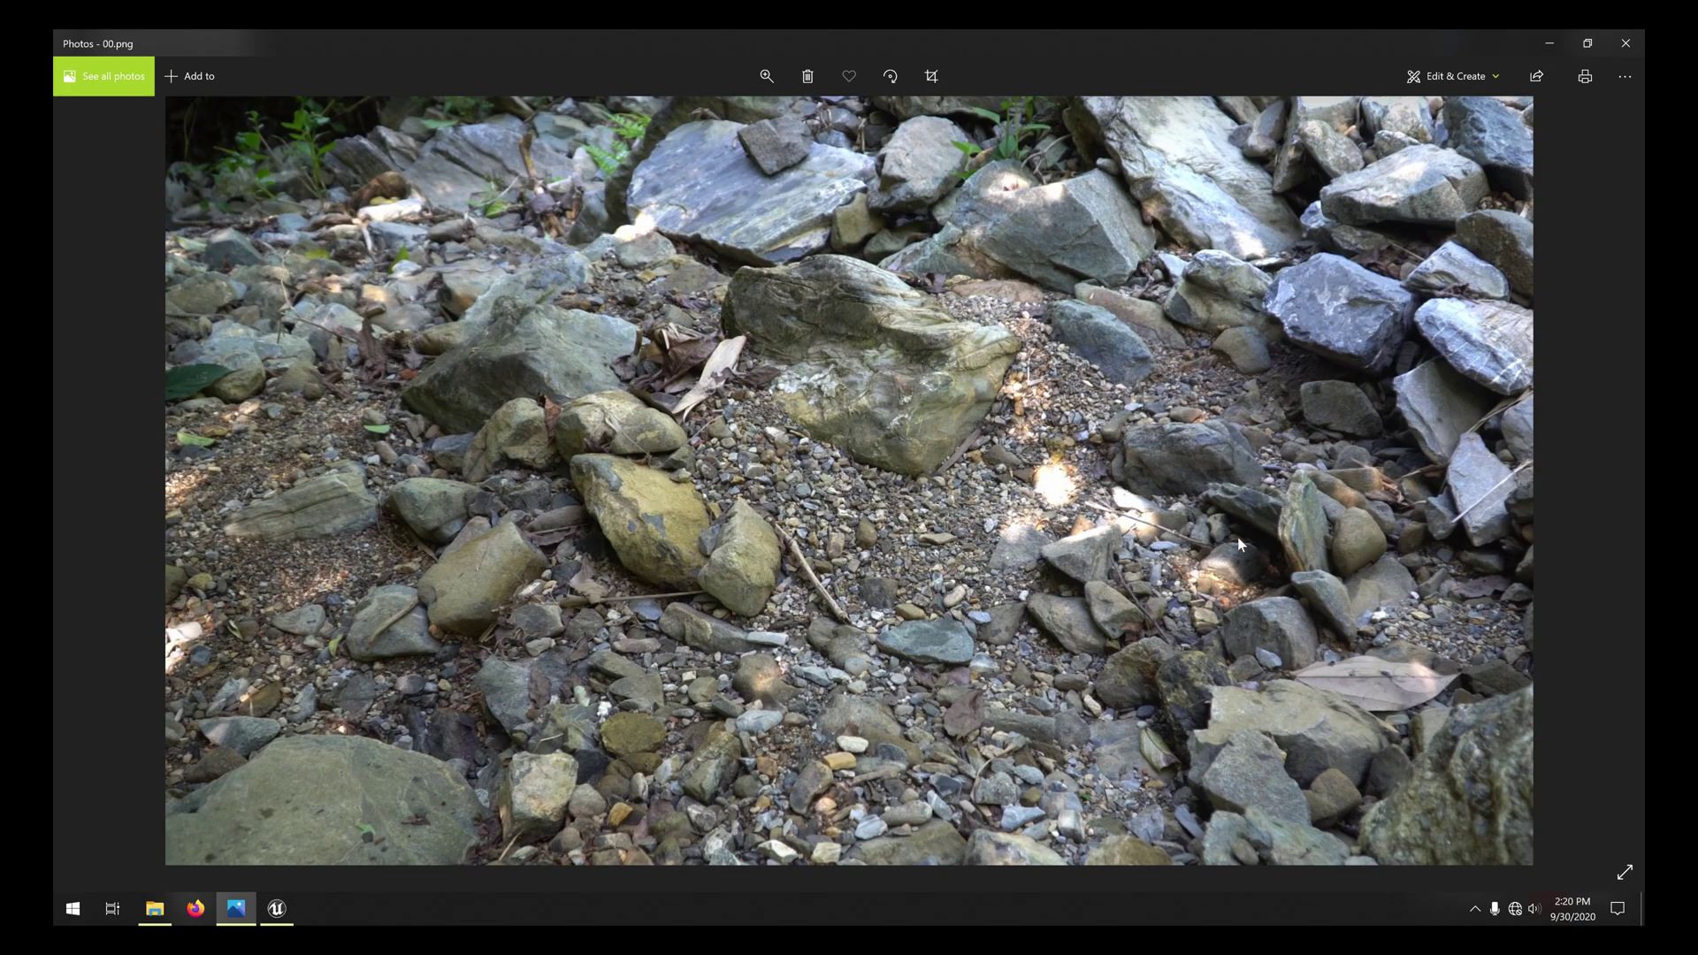
click(277, 908)
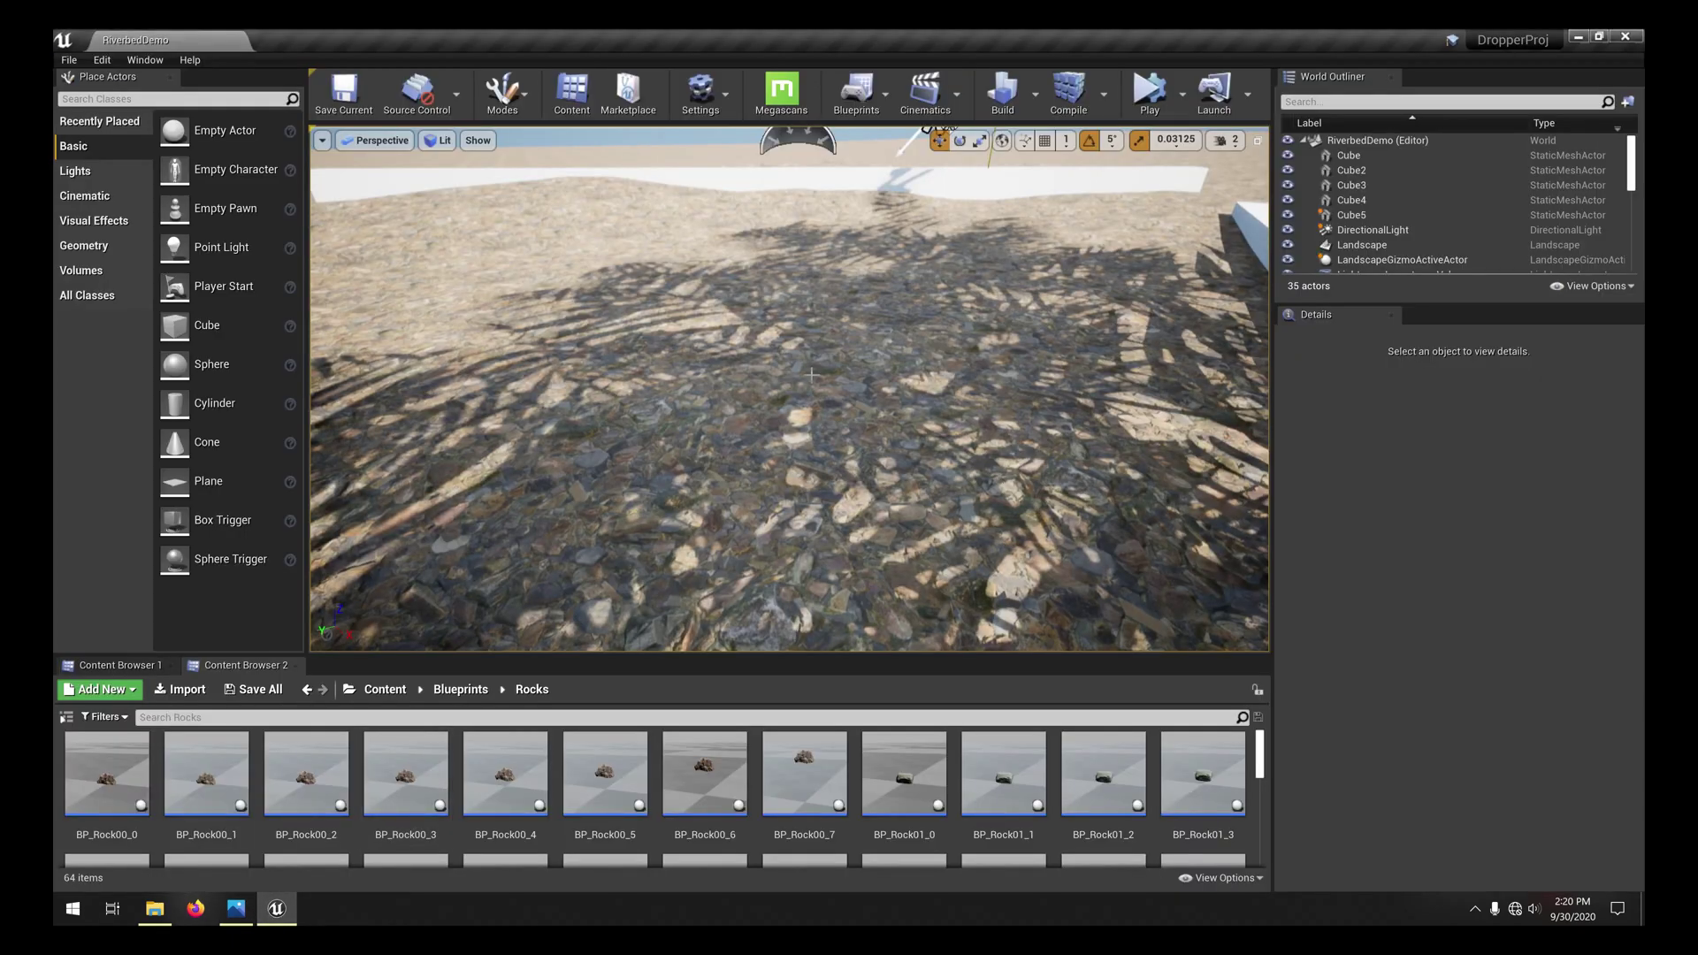
Activate DropperEdMode, filter the Rocks folder by "_7" and add all matching blueprints, BP_Rock00_7 to BP_Rock07_7, to the drop list
mouse_move(811, 374)
right_down()
mouse_move(678, 375)
mouse_move(922, 374)
mouse_move(811, 383)
right_up()
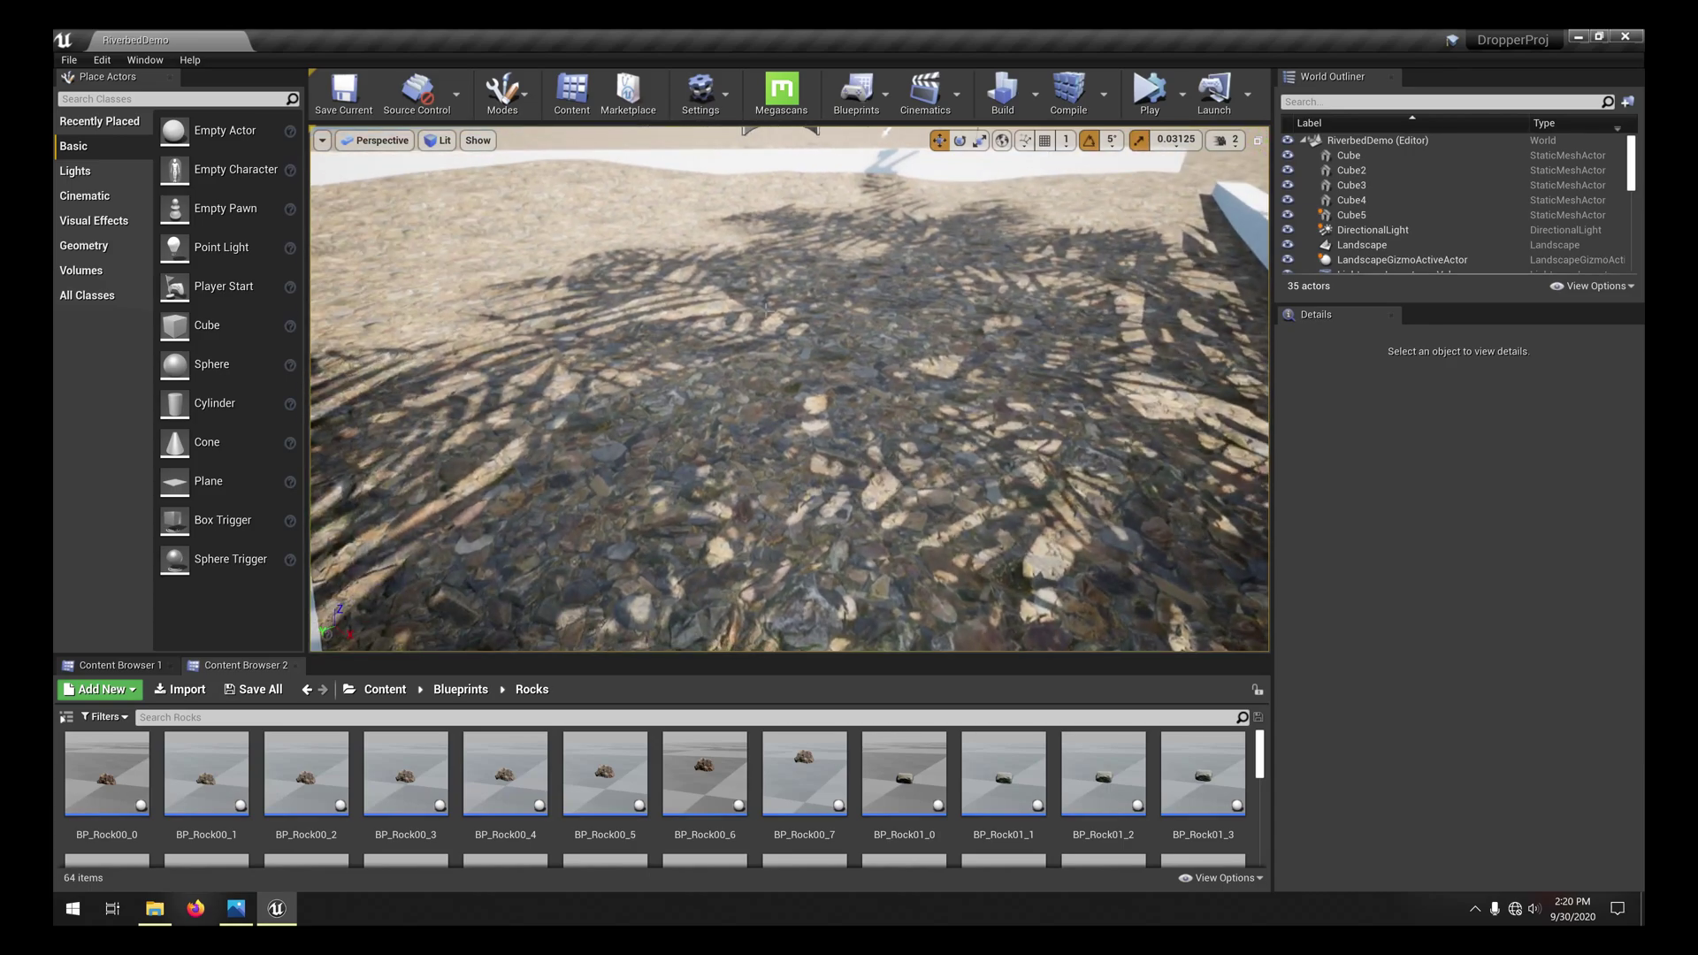
click(503, 89)
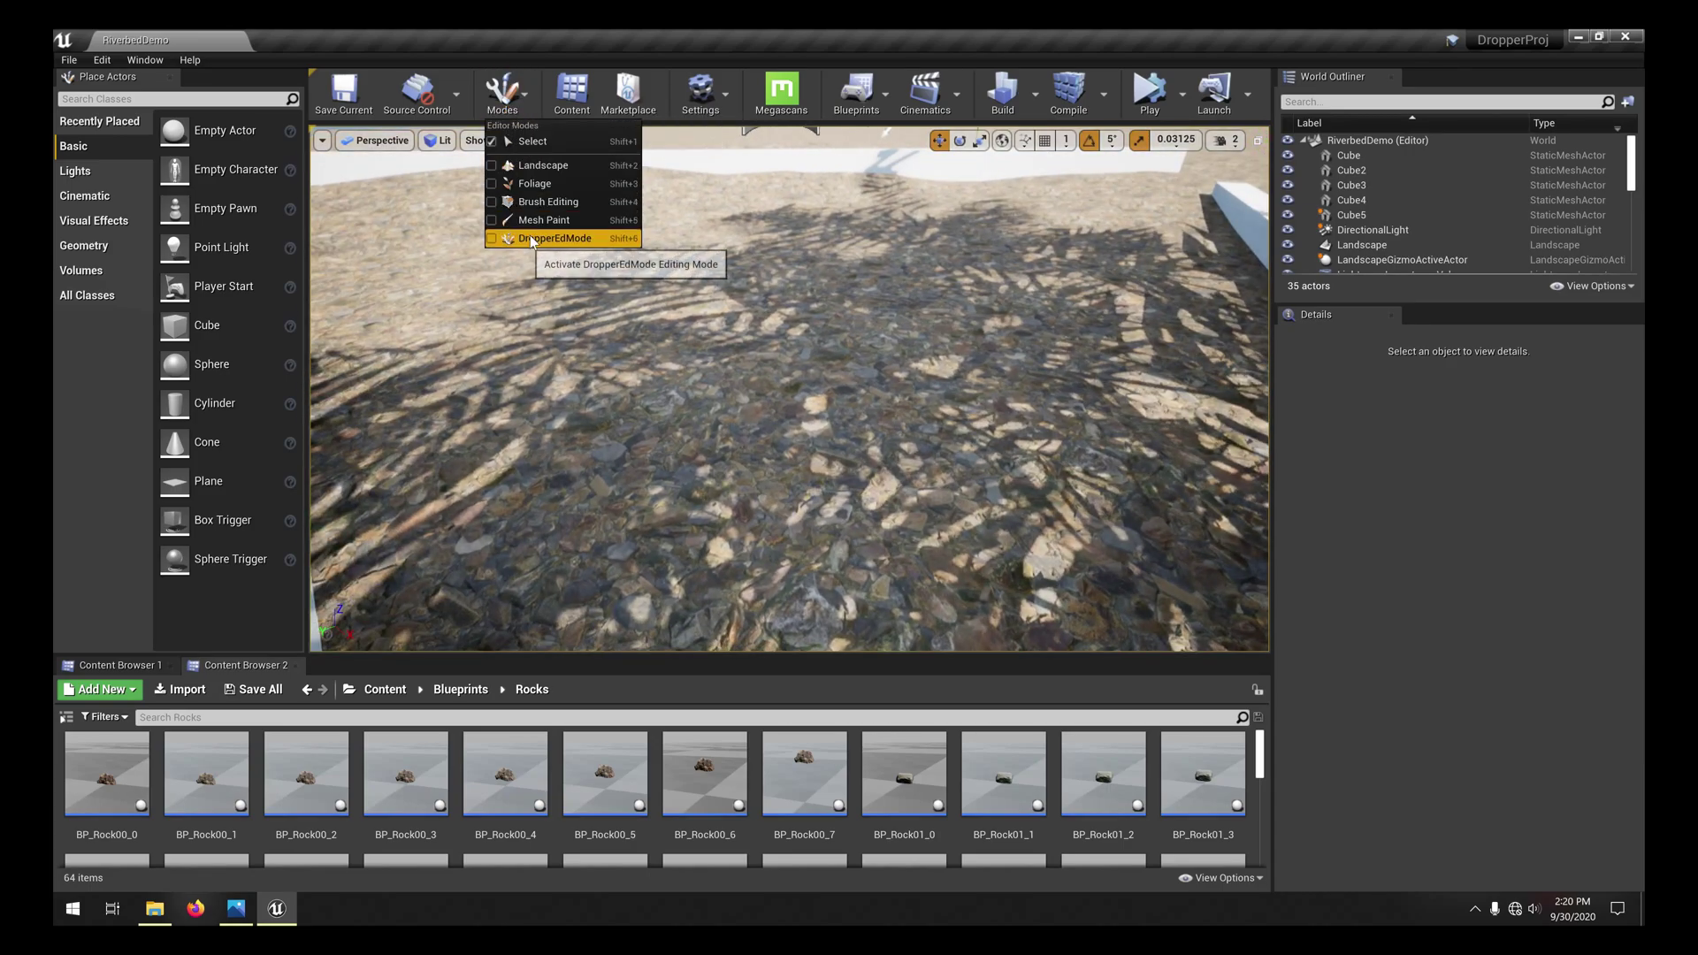
click(531, 239)
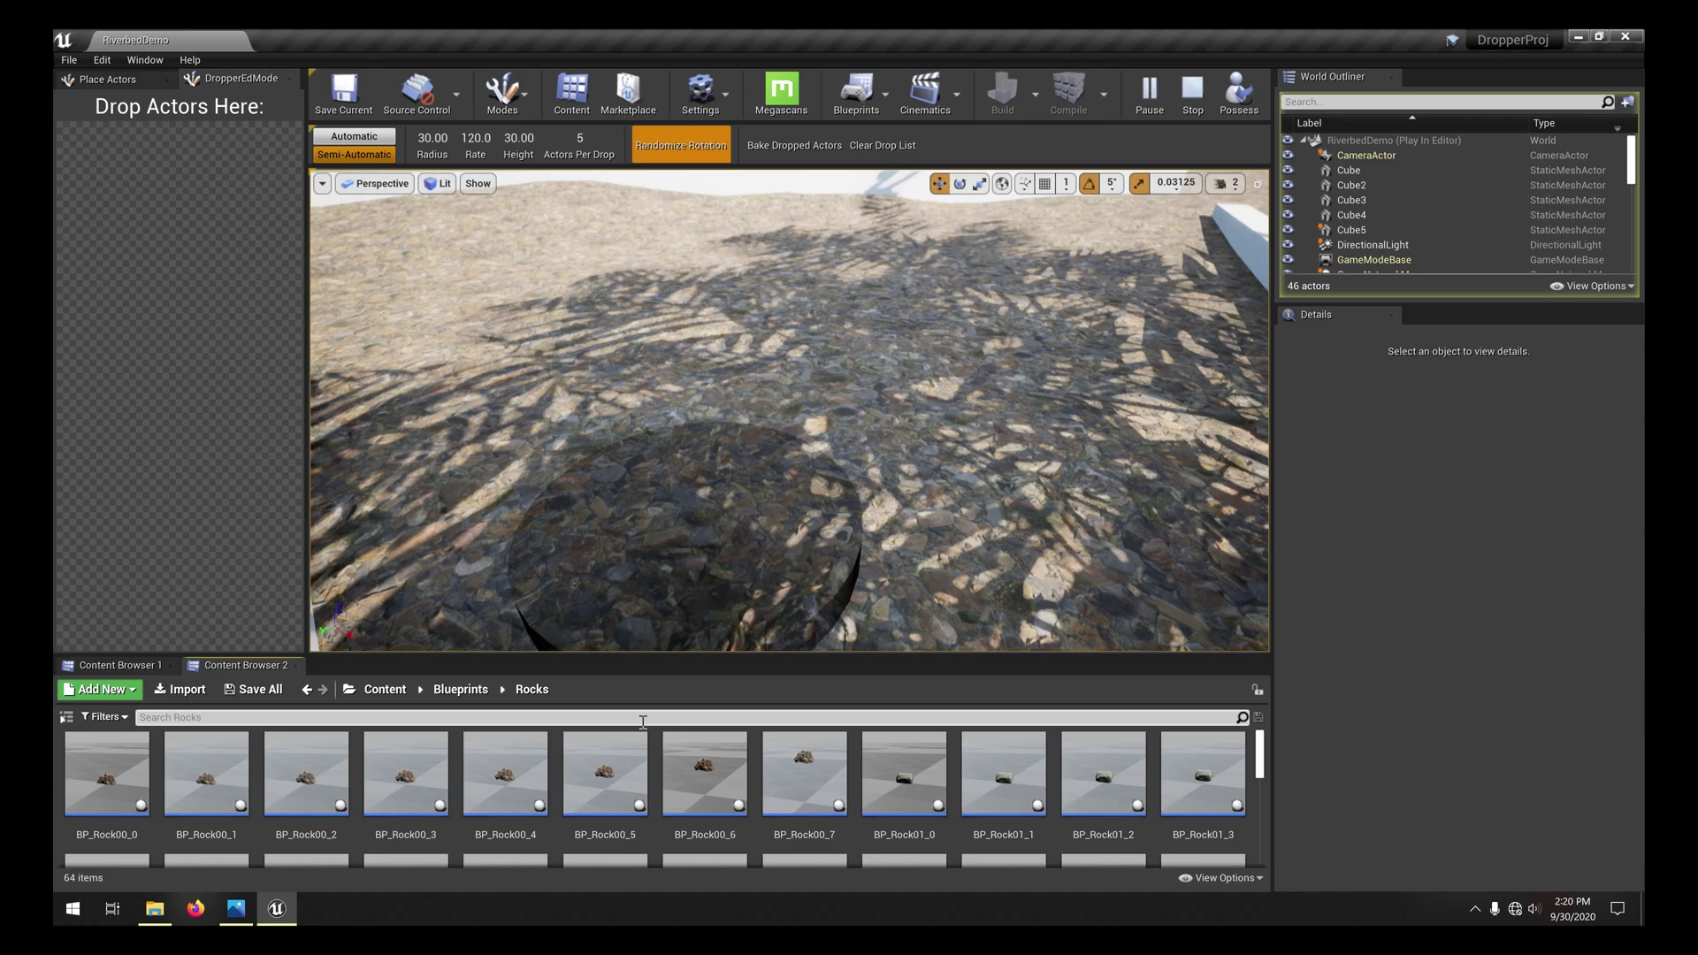
text(_7)
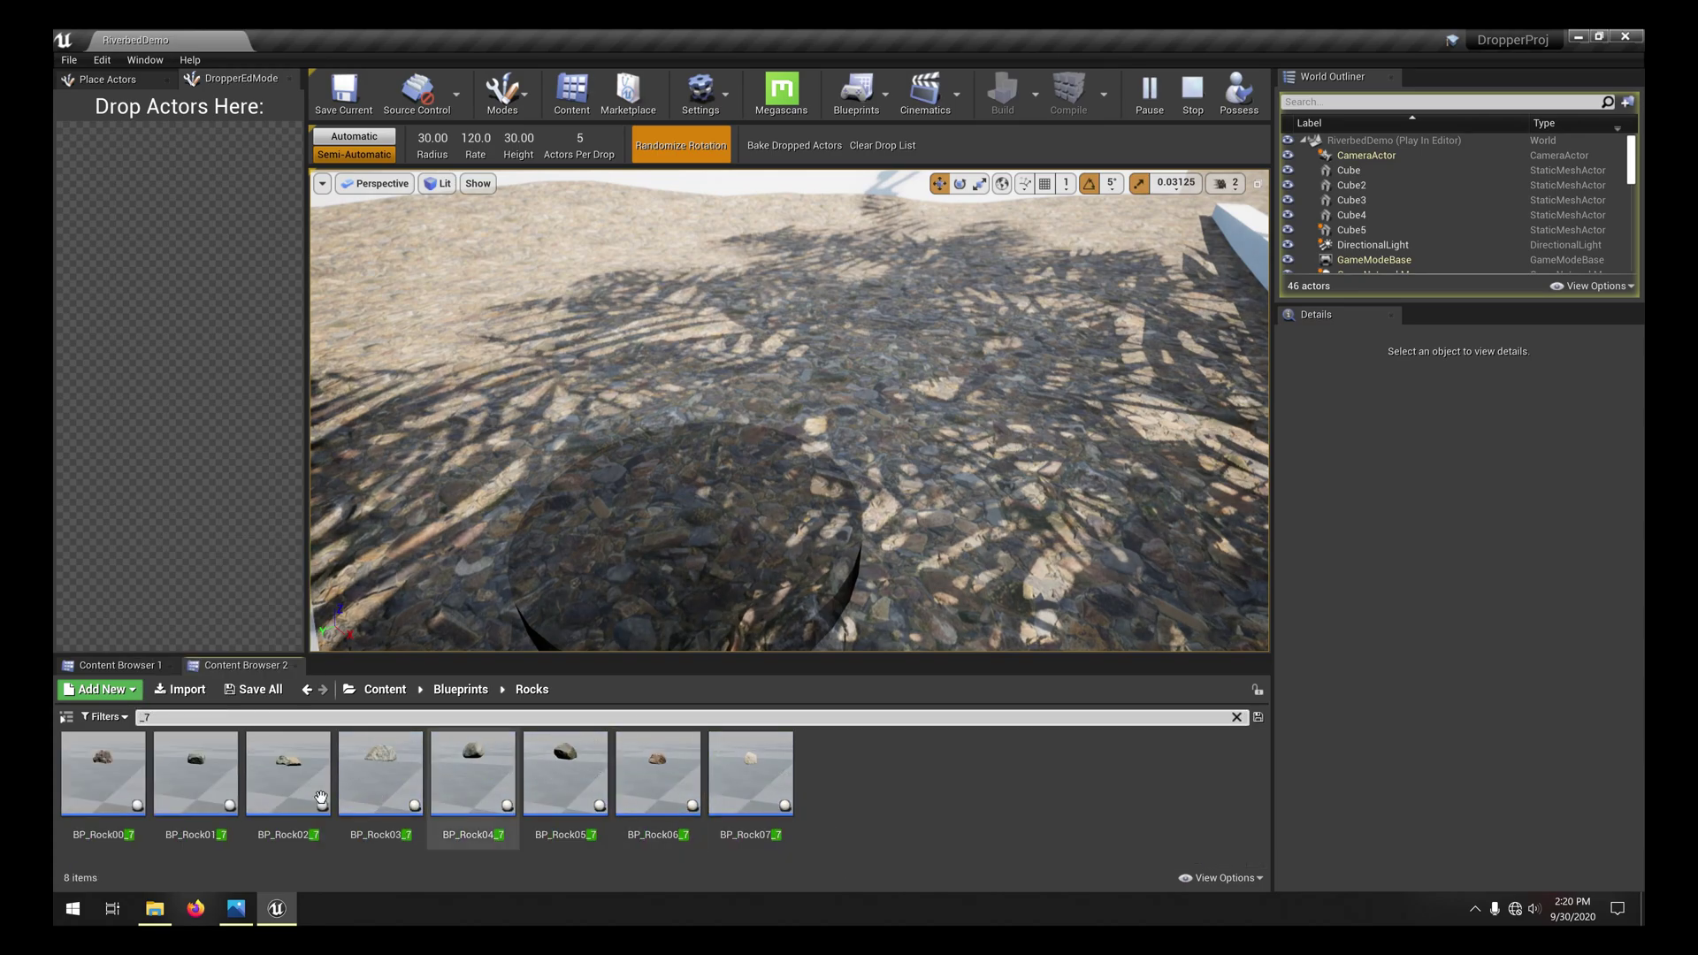
click(138, 773)
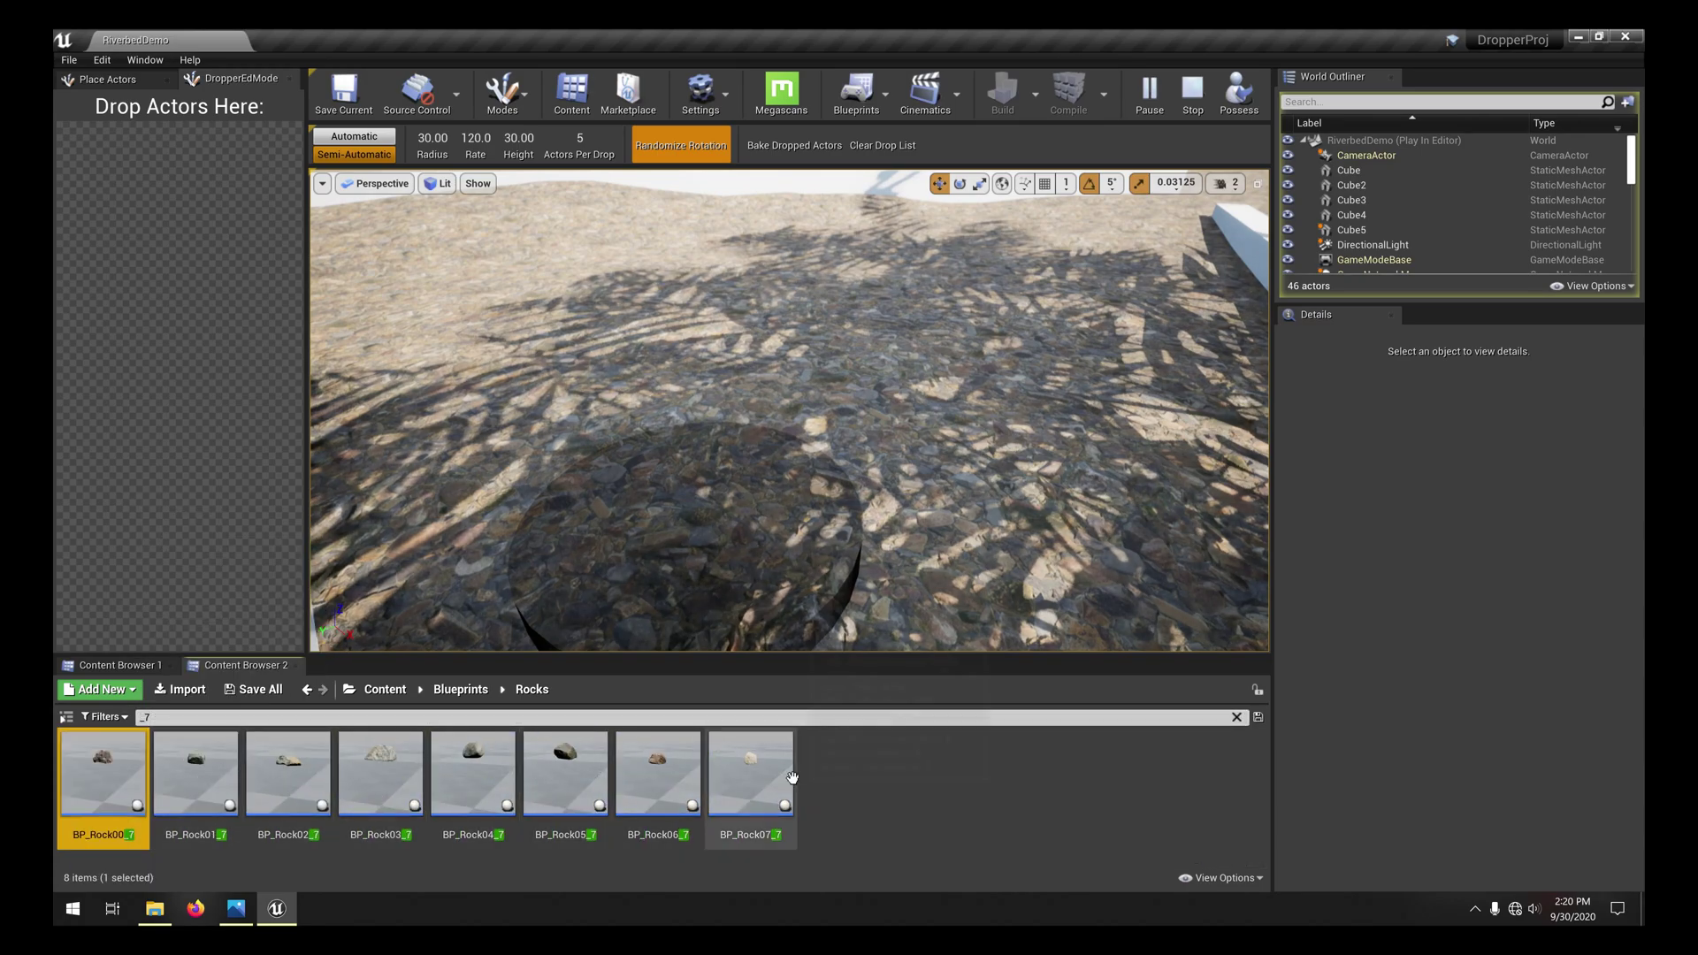
shift+click(750, 772)
drag(750, 772, 203, 473)
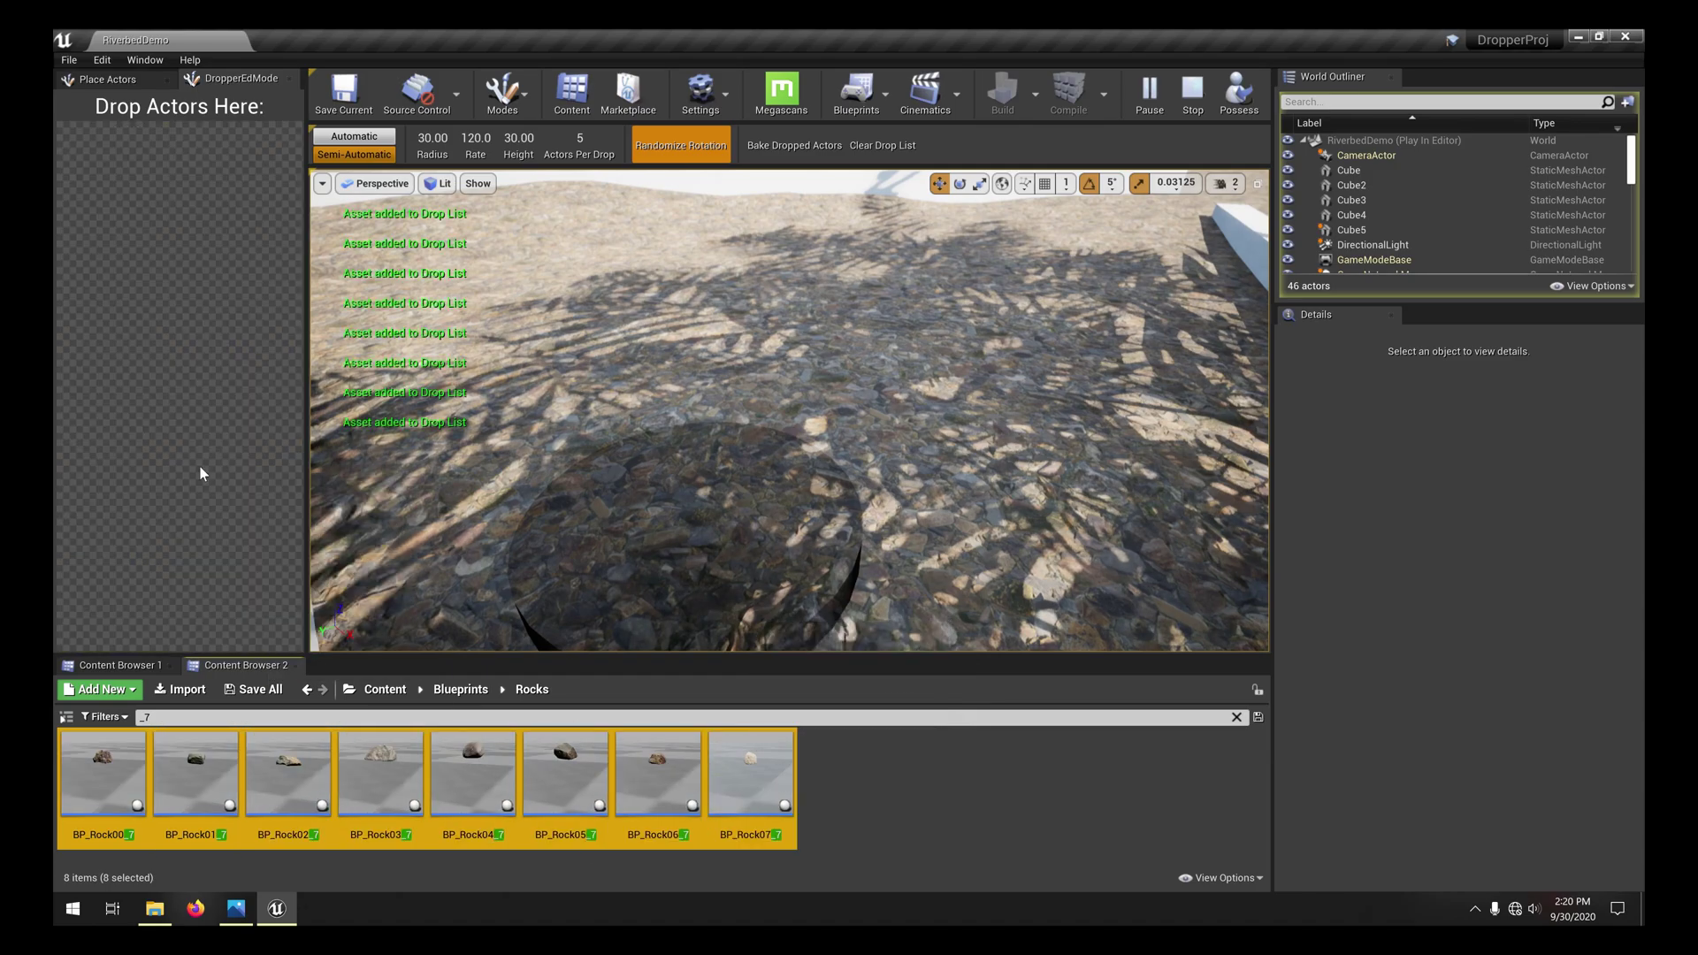
Drop one batch of the _7 rocks onto the shaded riverbed ground and end the simulation
mouse_move(619, 336)
right_down()
mouse_move(548, 336)
mouse_move(624, 349)
right_up()
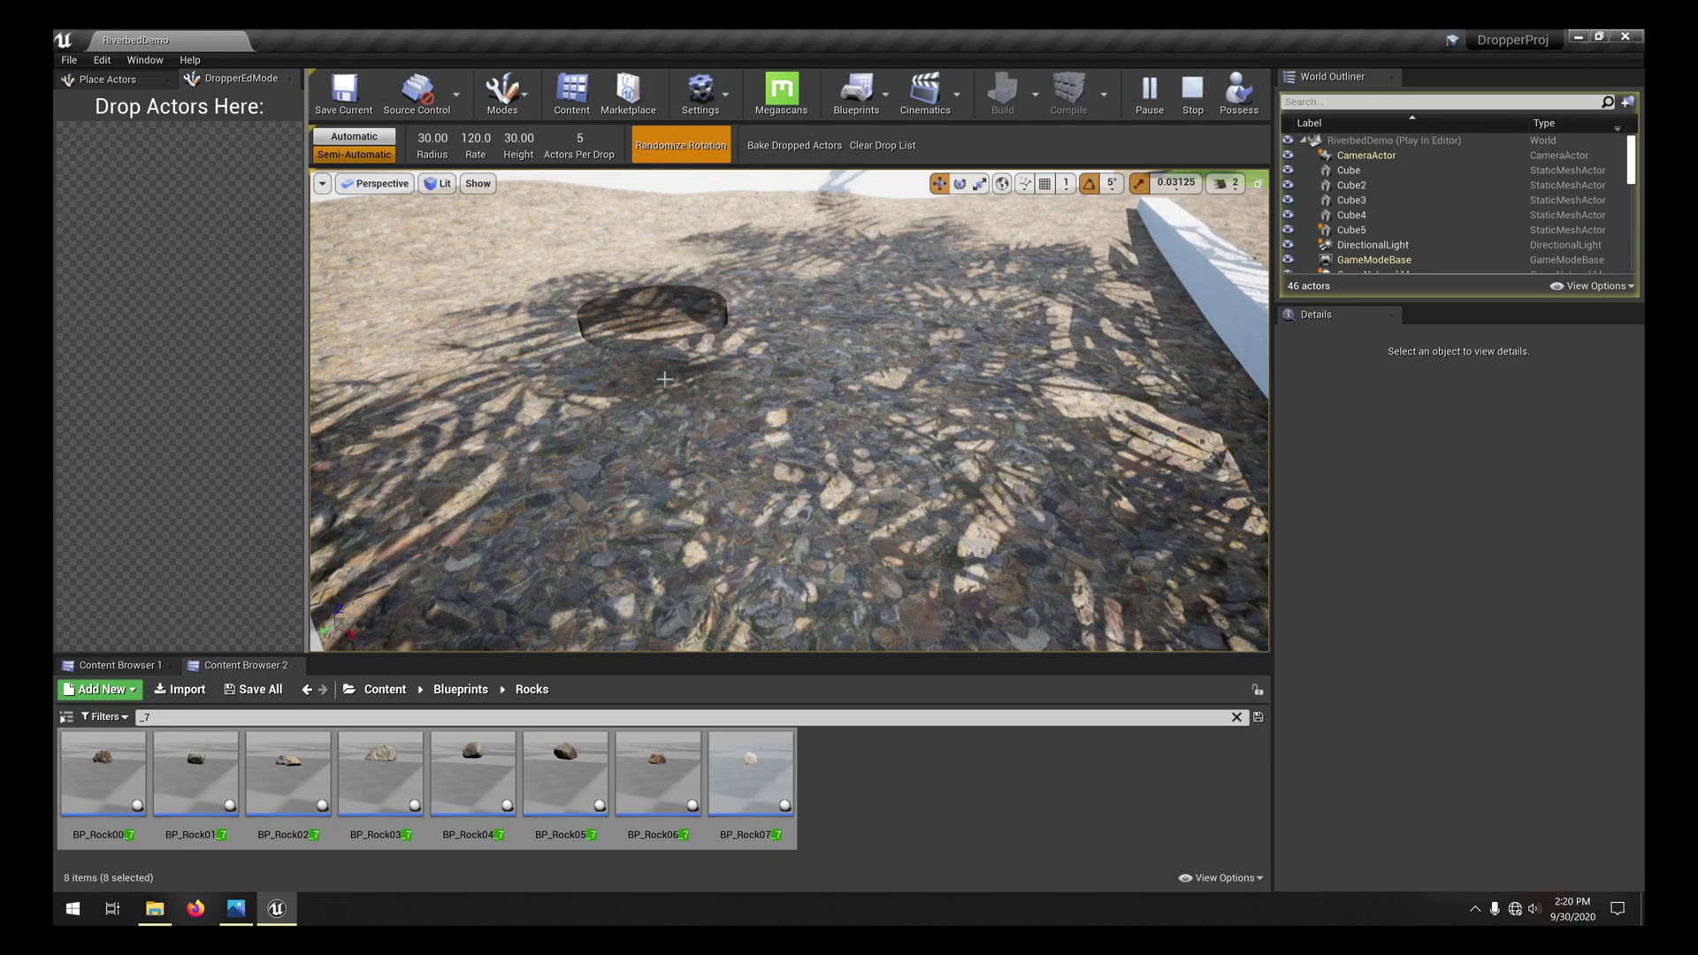
right_drag(664, 379, 624, 403)
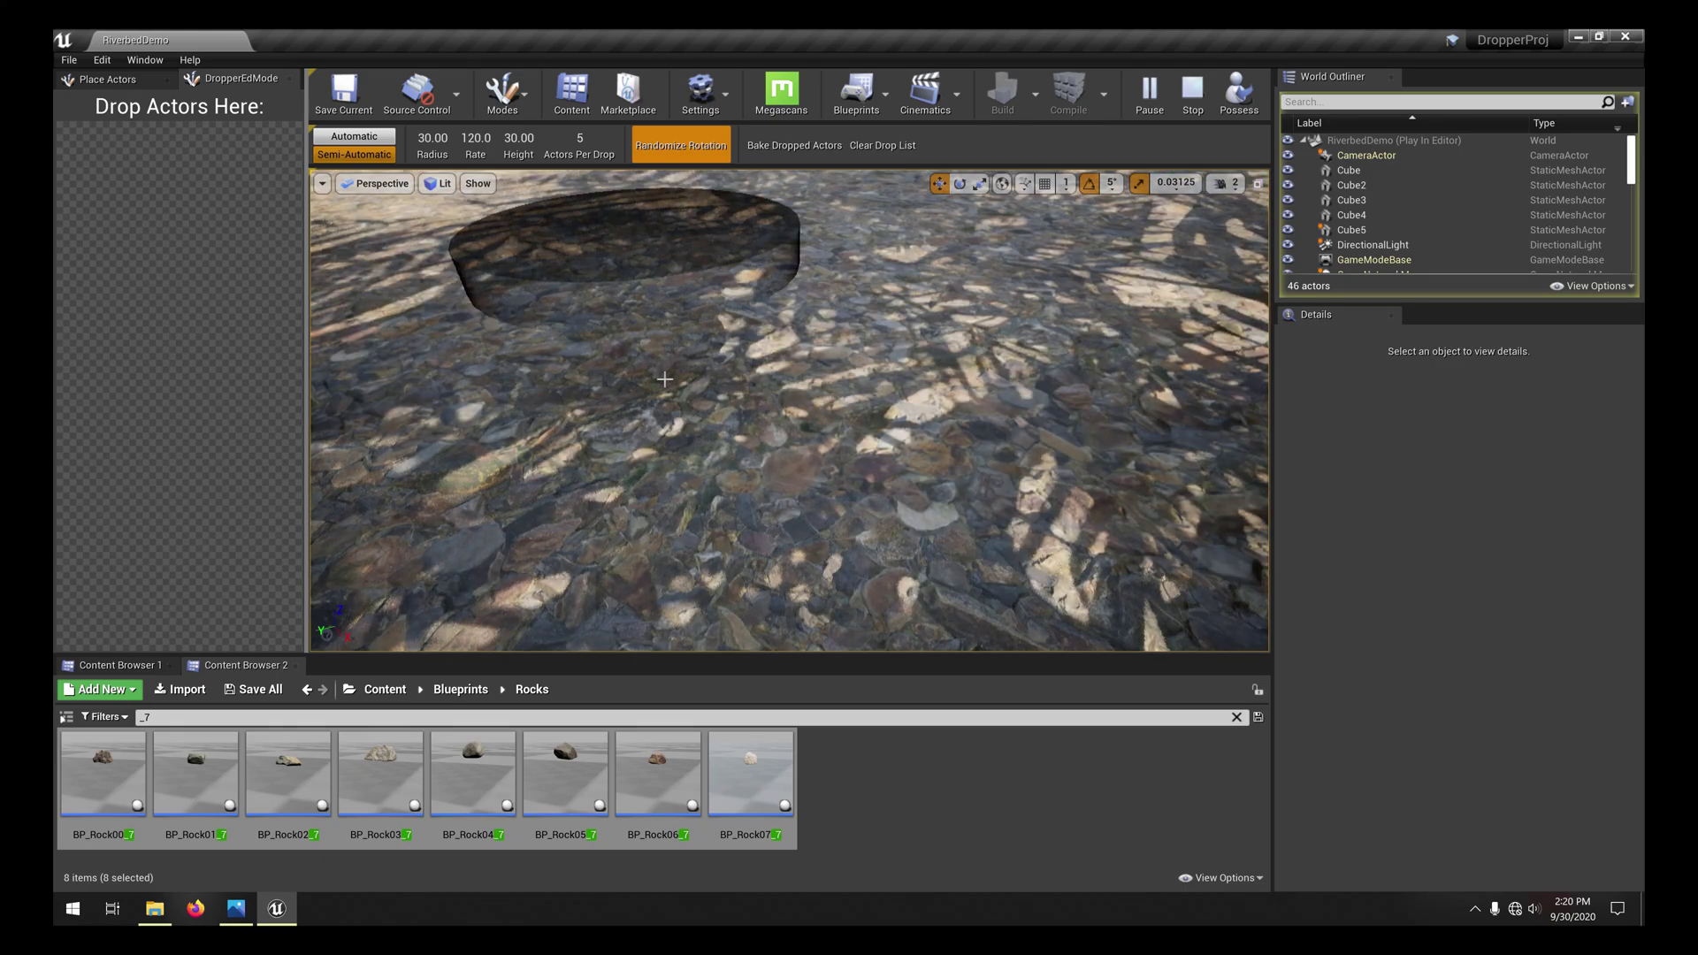
click(665, 379)
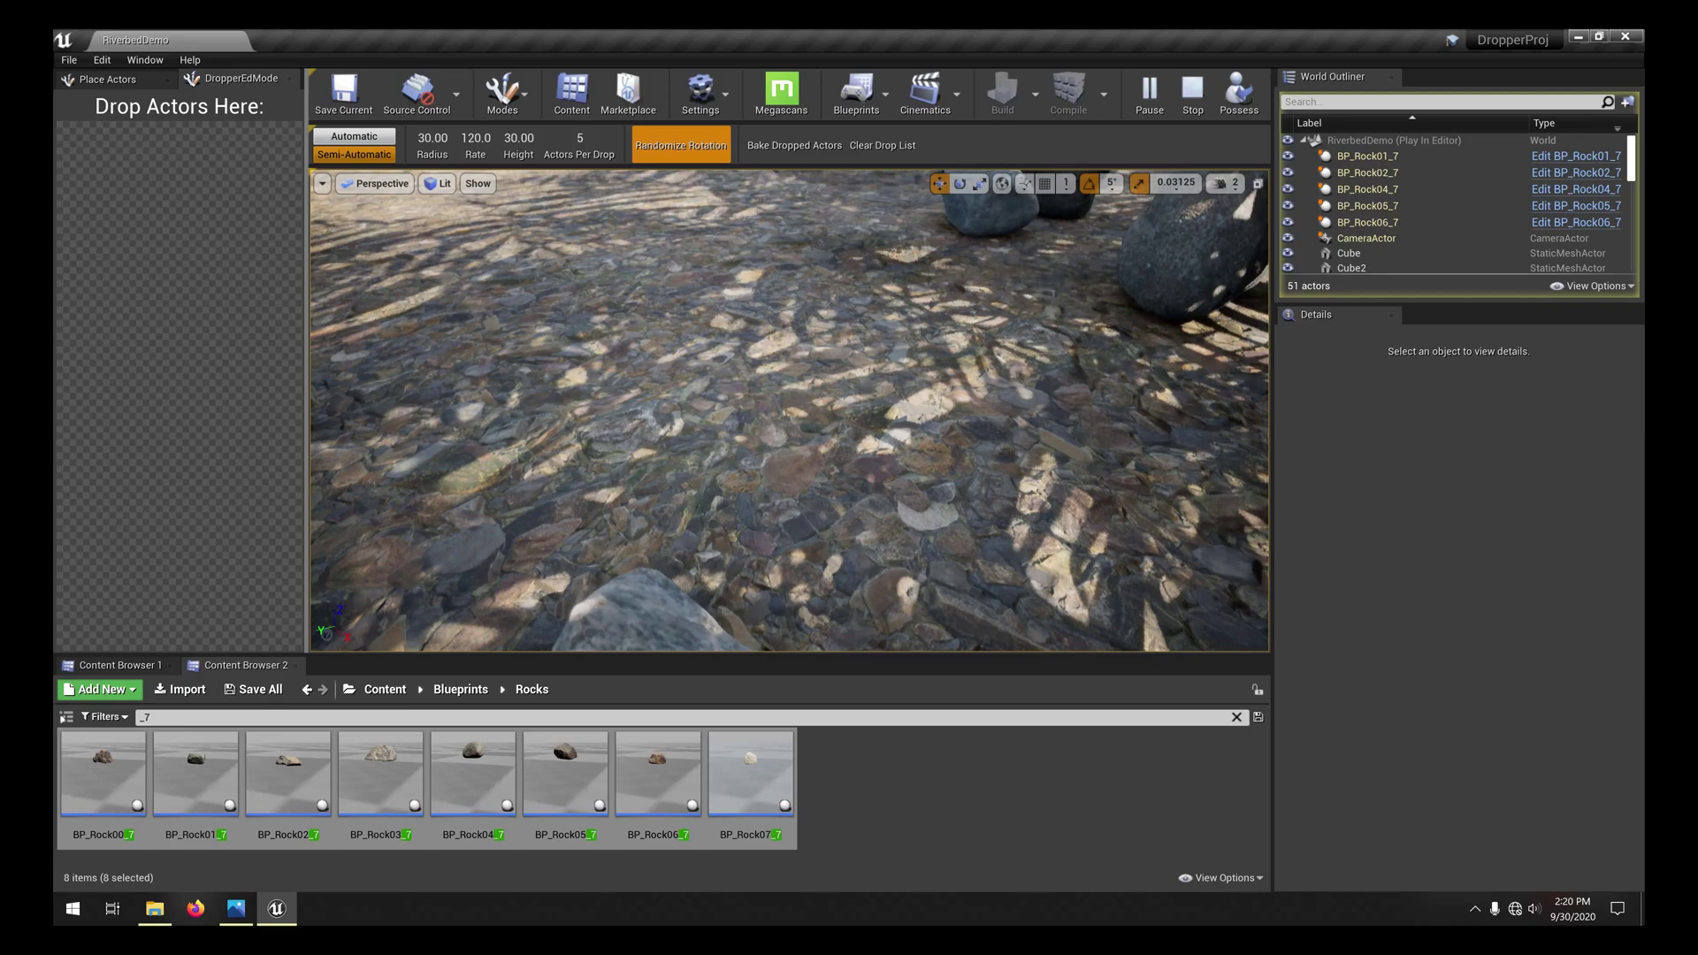
key(Escape)
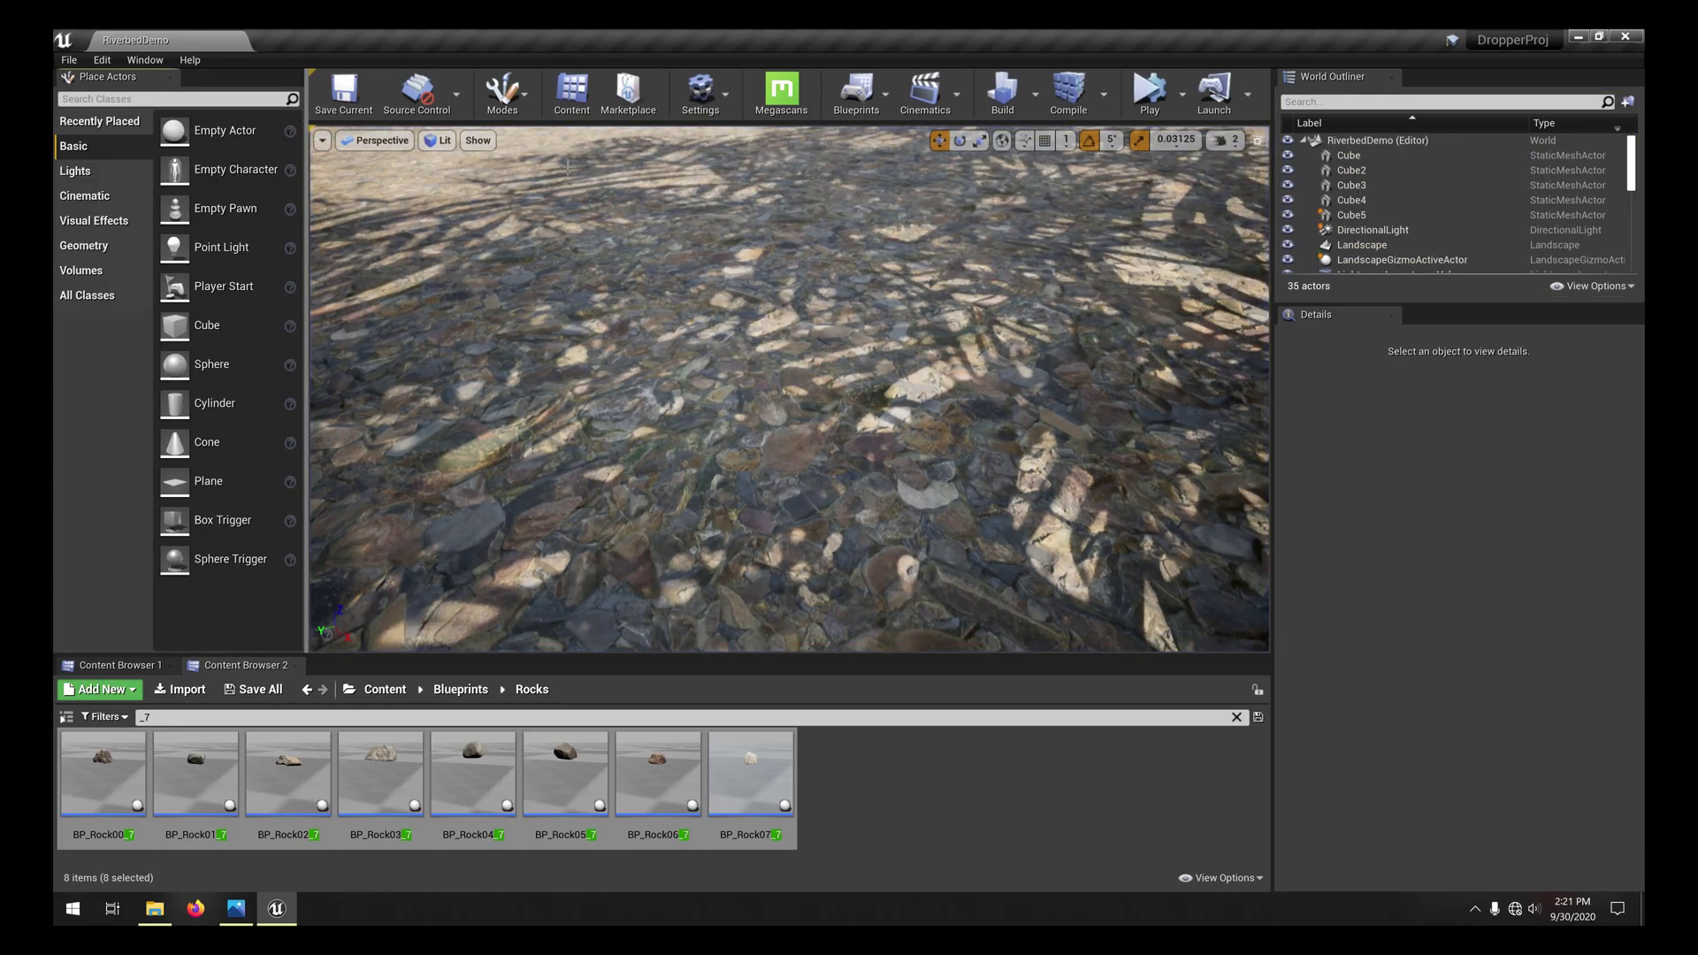
Reactivate DropperEdMode, drop several batches of the large _7 rocks across the riverbed, and return to Select mode
click(503, 92)
click(536, 229)
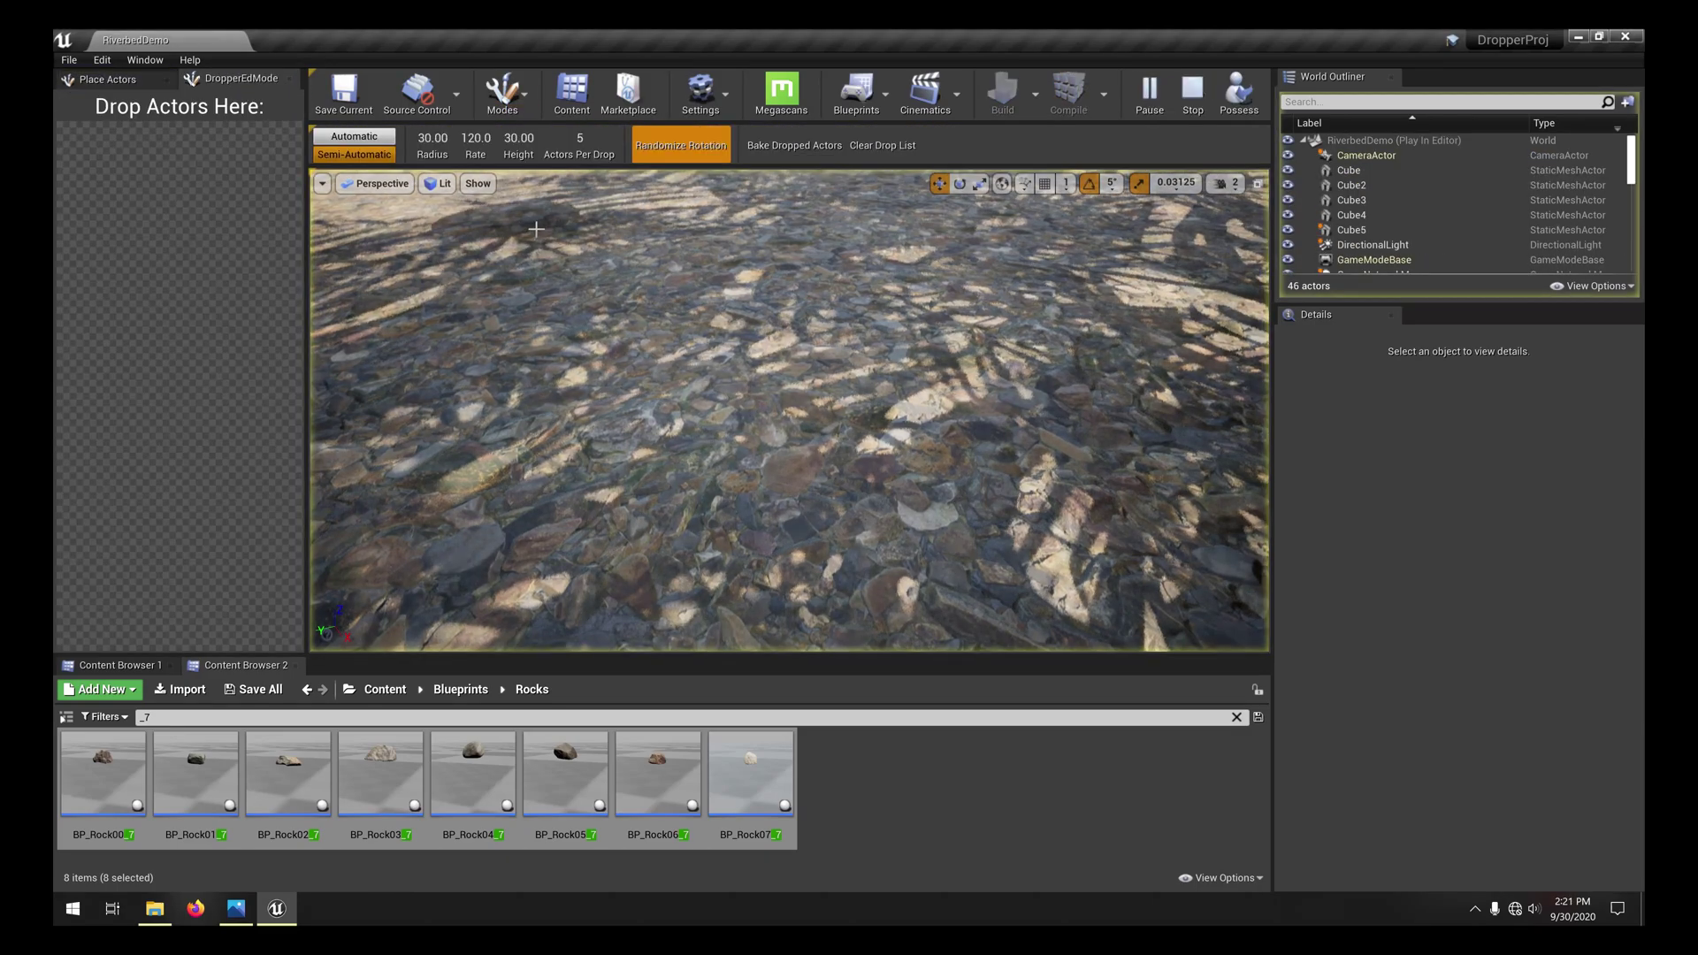
click(566, 228)
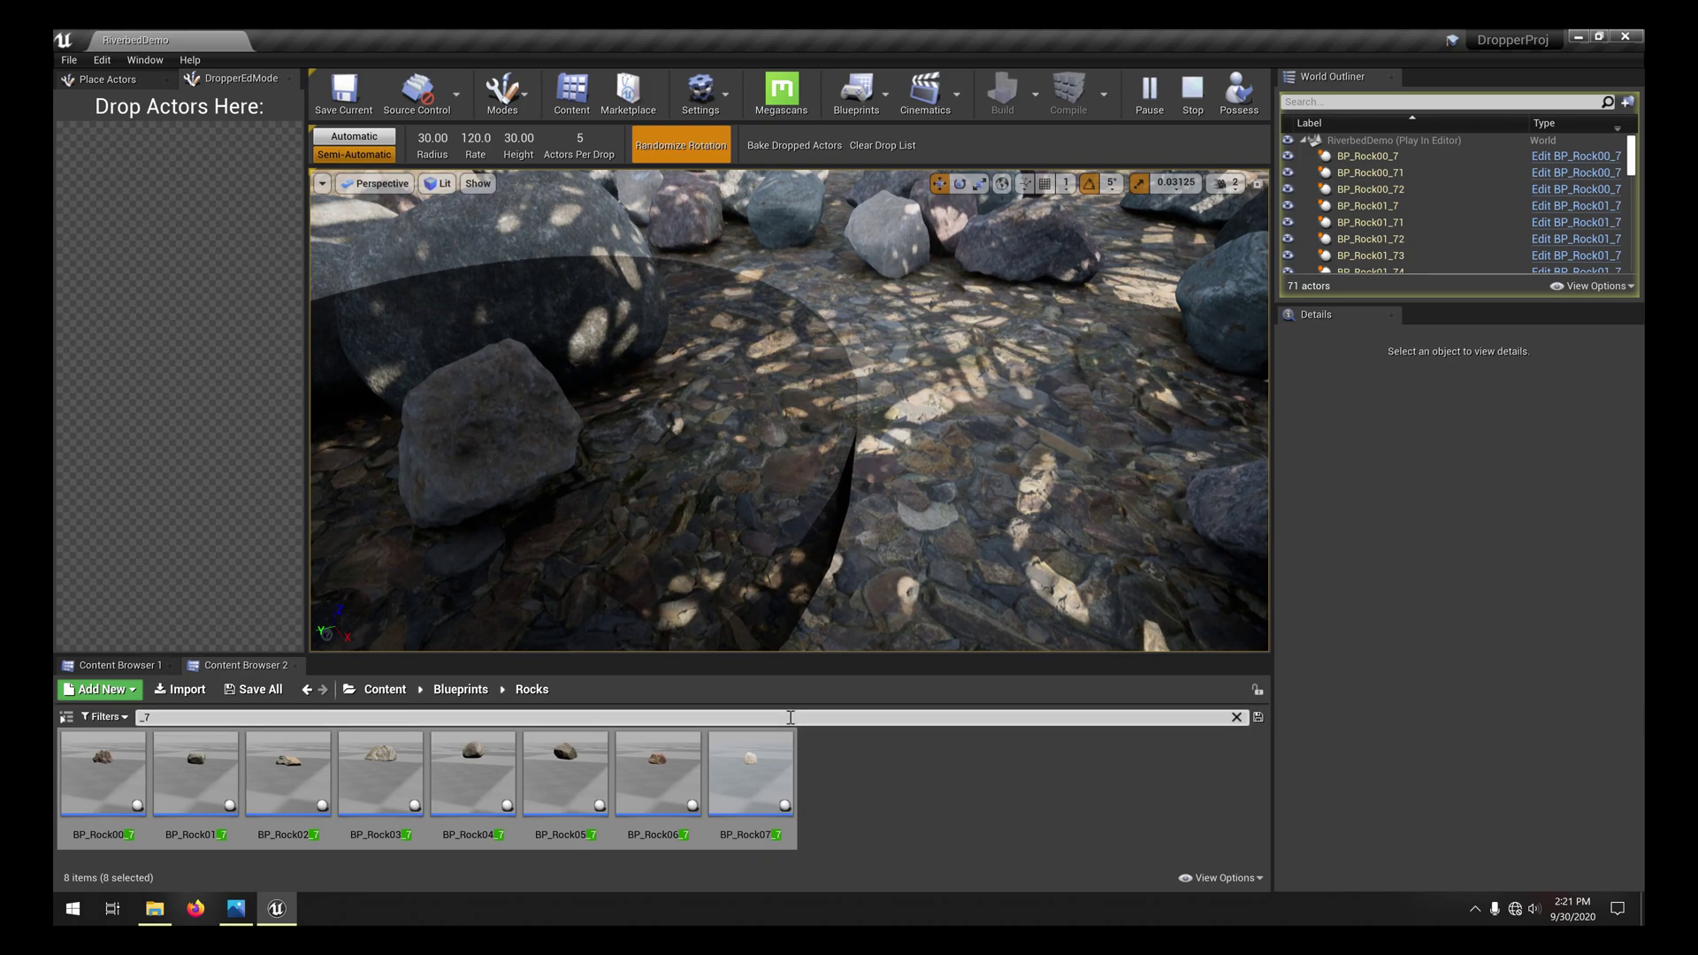
click(790, 717)
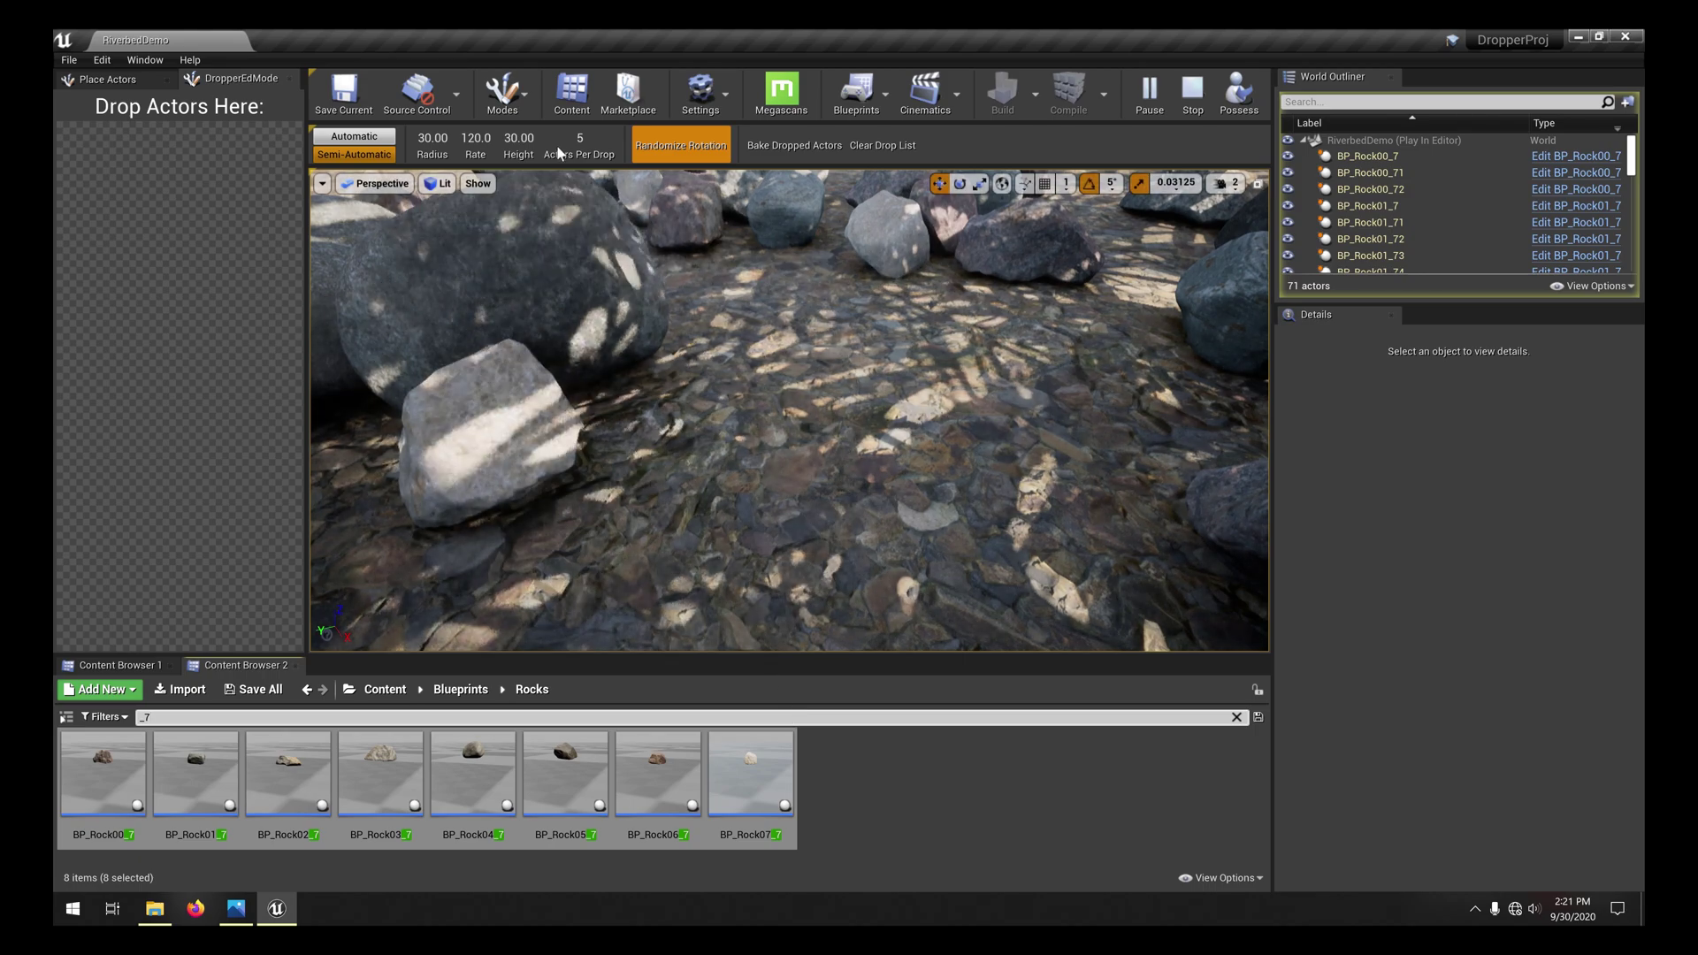
click(503, 93)
click(508, 124)
Restart DropperEdMode, clear the drop list, add the _7 rock blueprints again and drop them along the far side of the ground
click(511, 108)
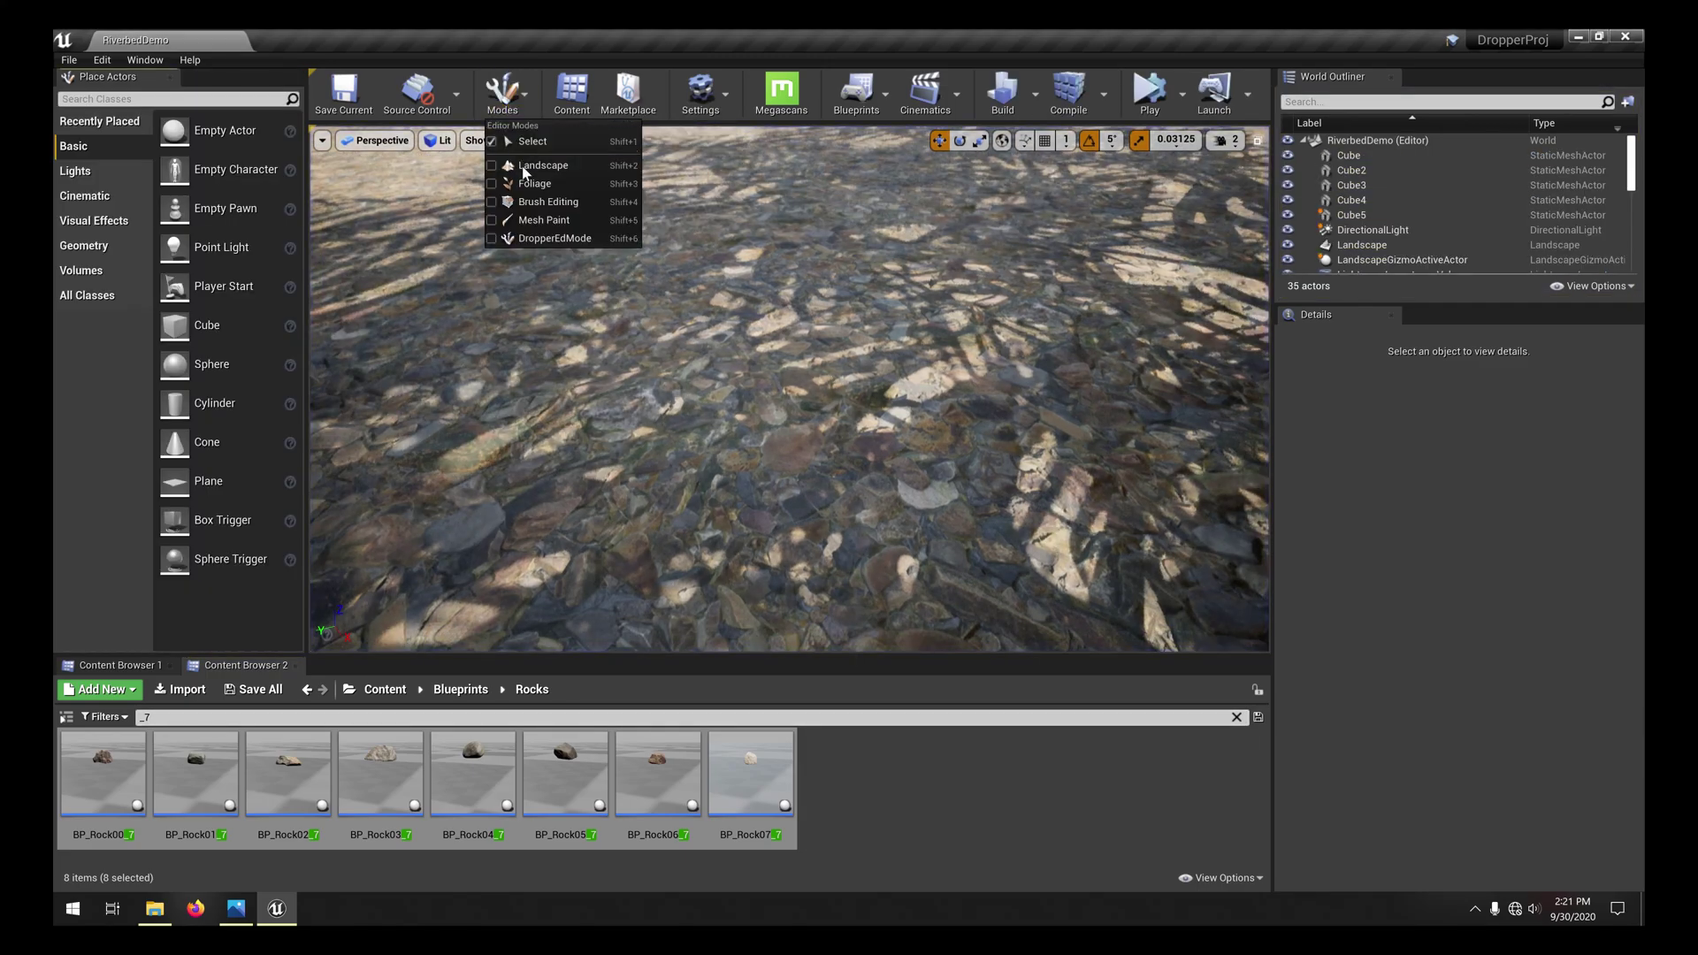
click(531, 238)
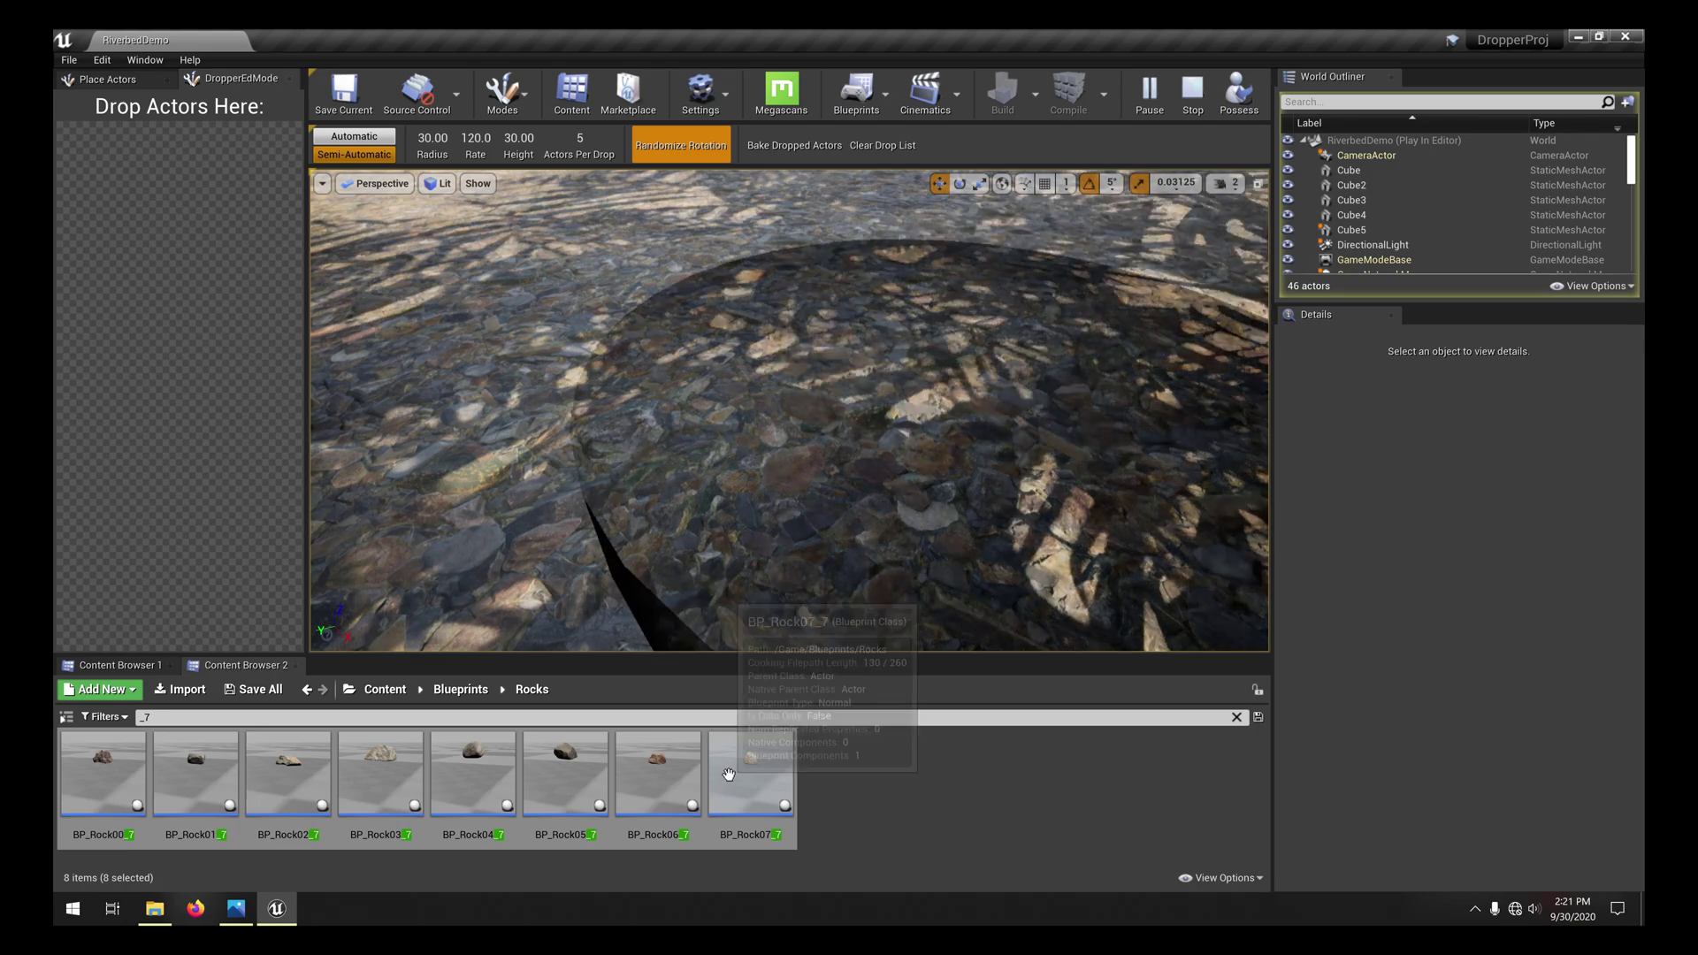
click(883, 145)
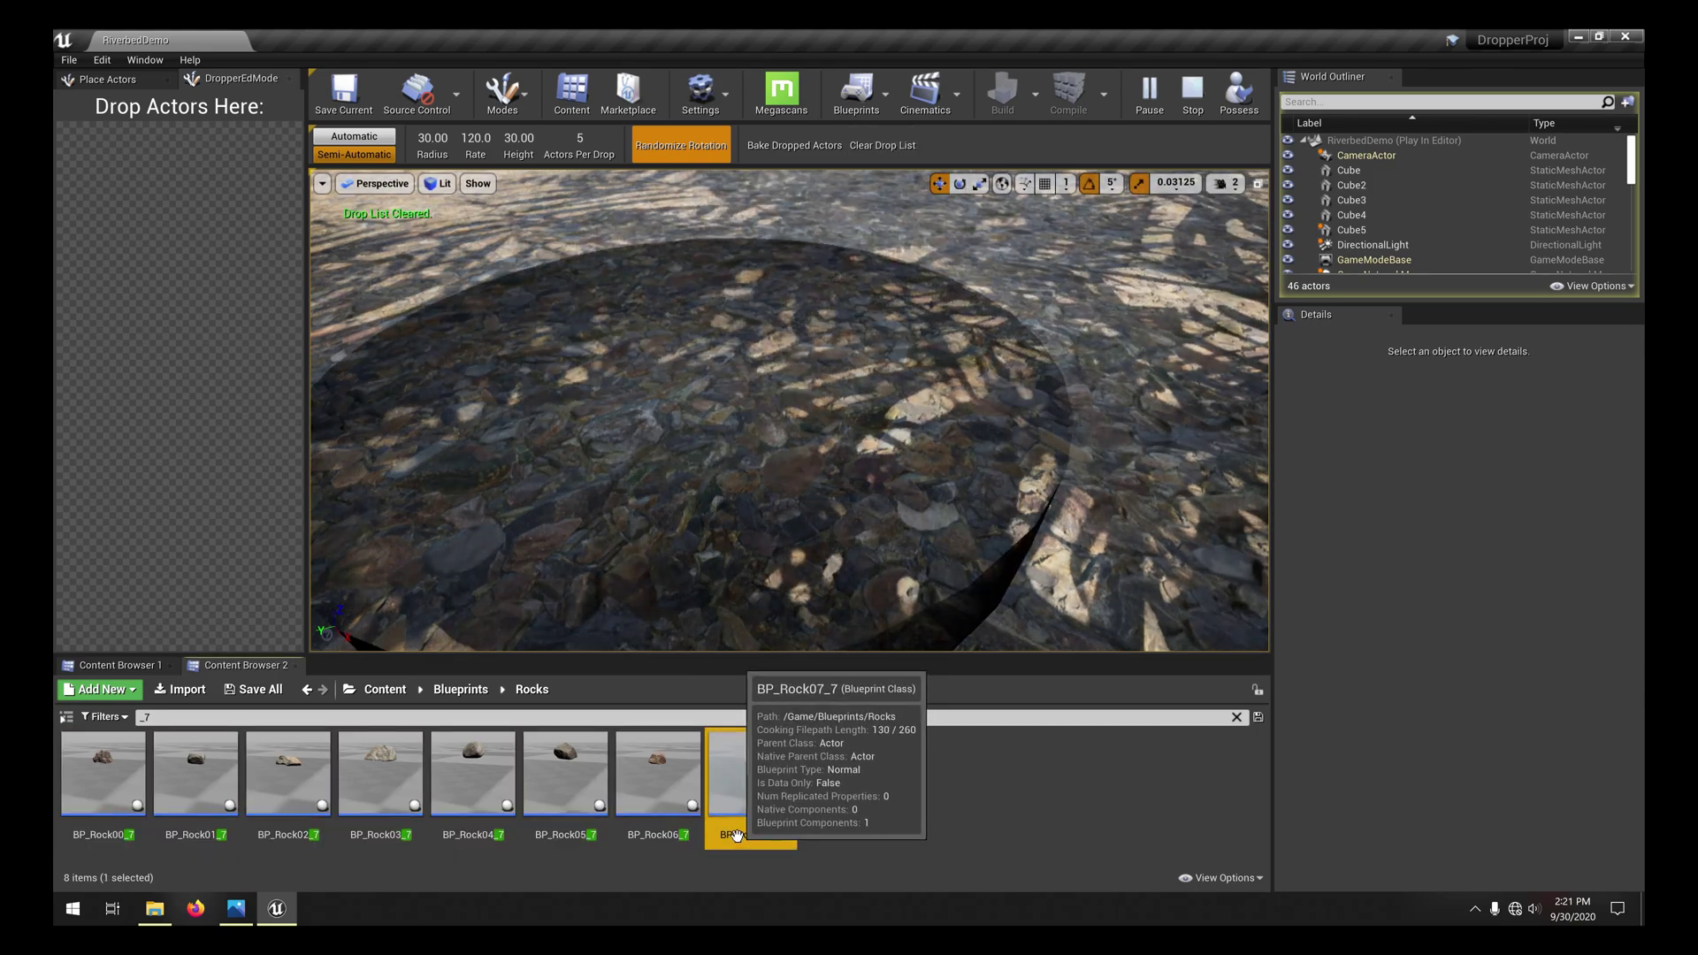
drag(197, 771, 189, 463)
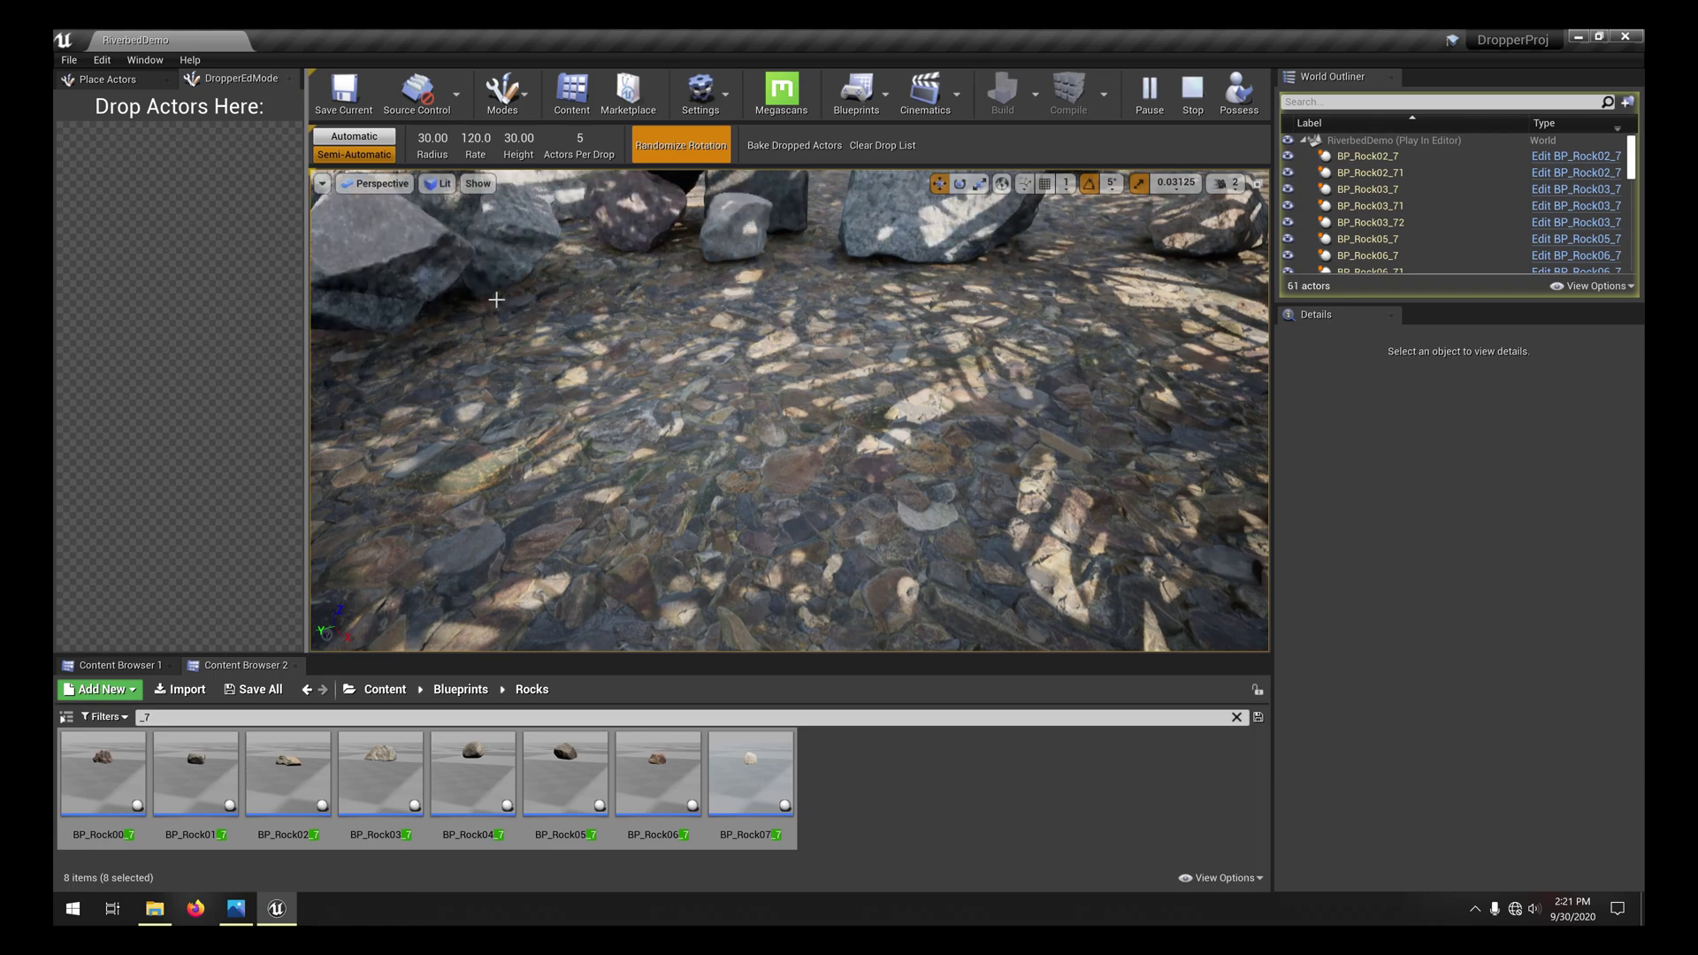
Clear the drop list, filter the rocks by "_5" and add BP_Rock00_5 to BP_Rock07_5 to the list
click(882, 145)
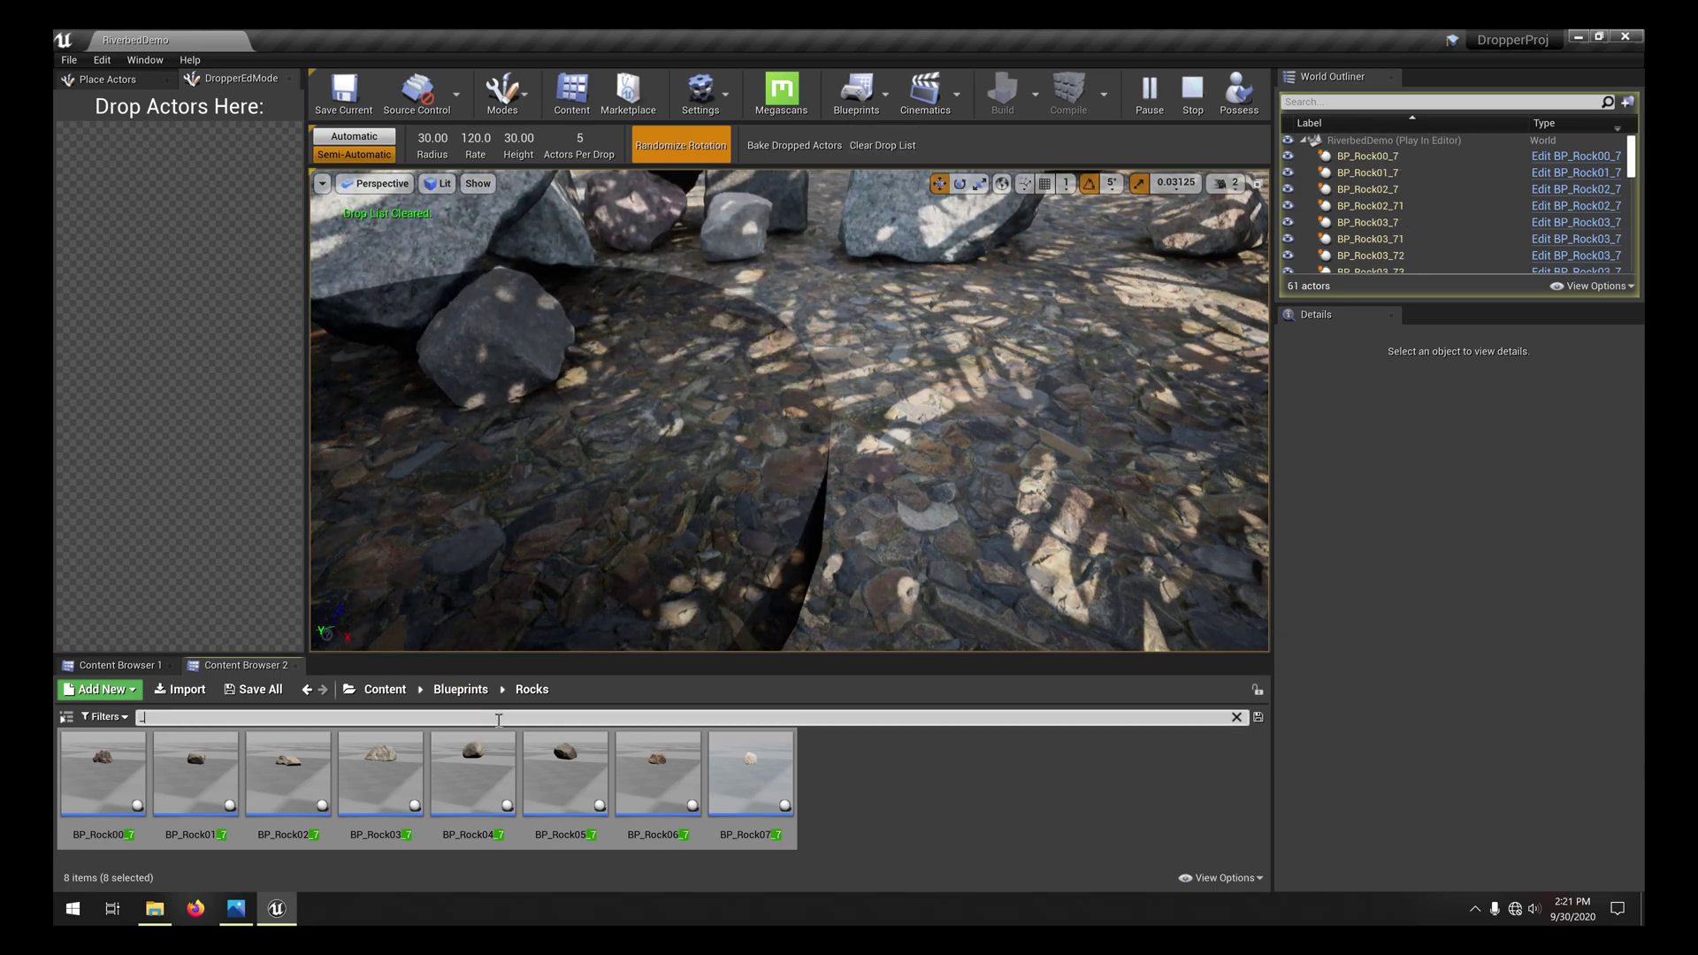
key(BackSpace)
text(5)
click(104, 769)
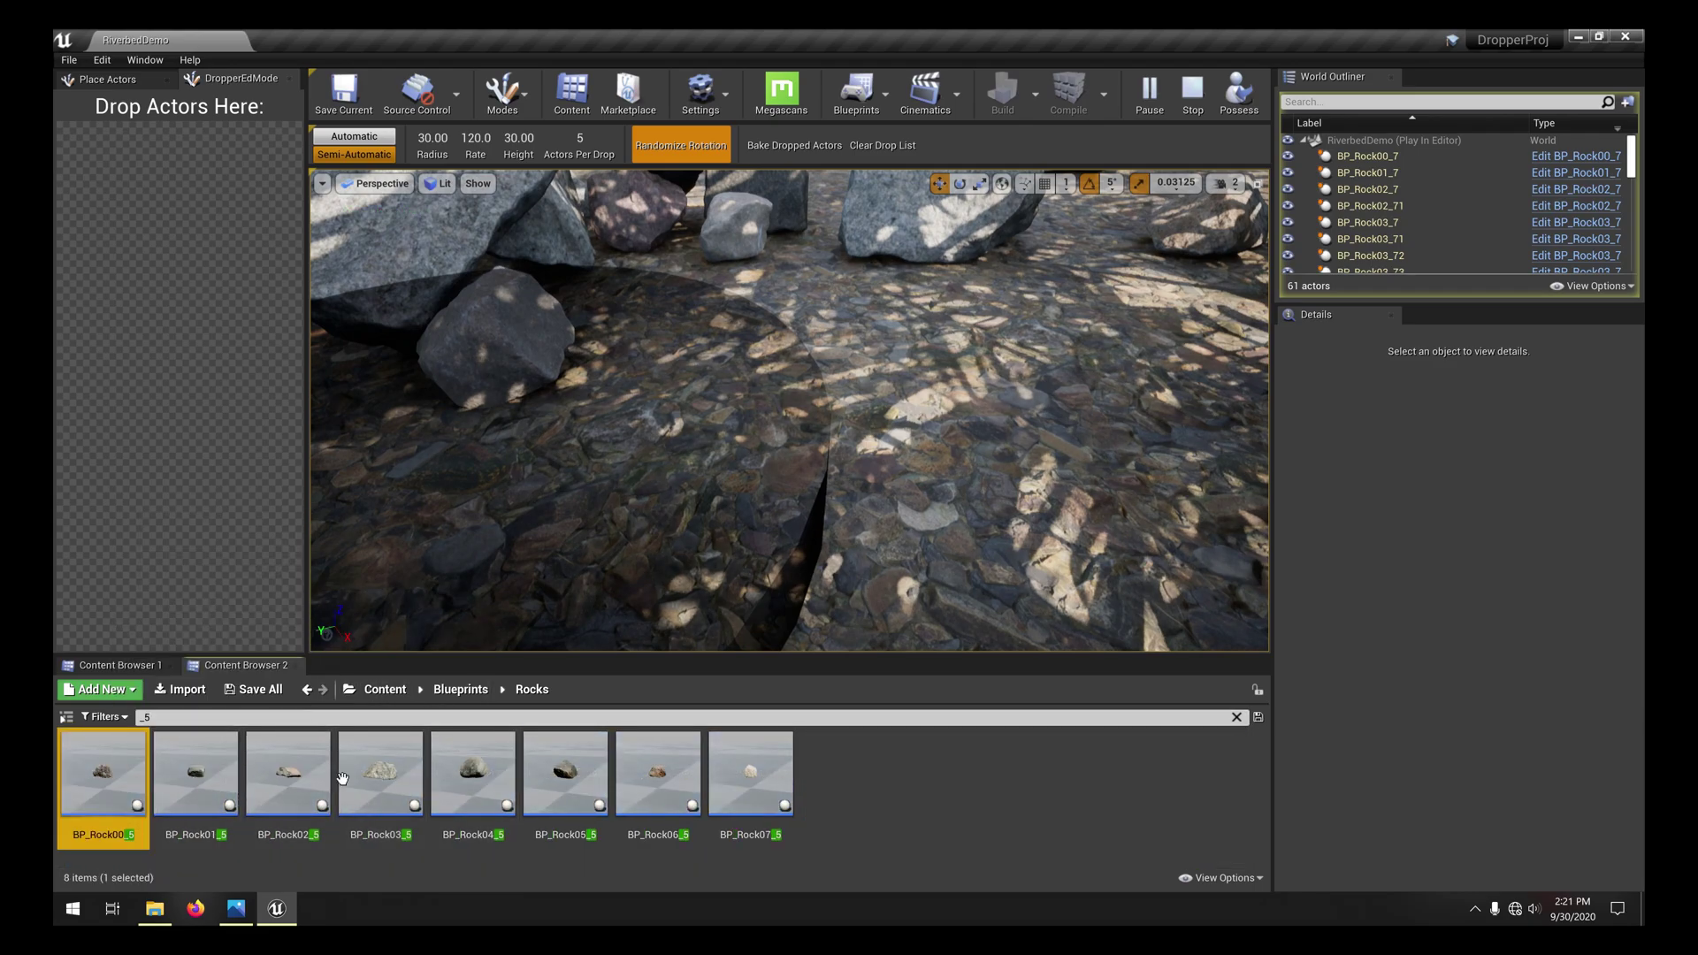
shift+click(750, 769)
drag(750, 769, 173, 521)
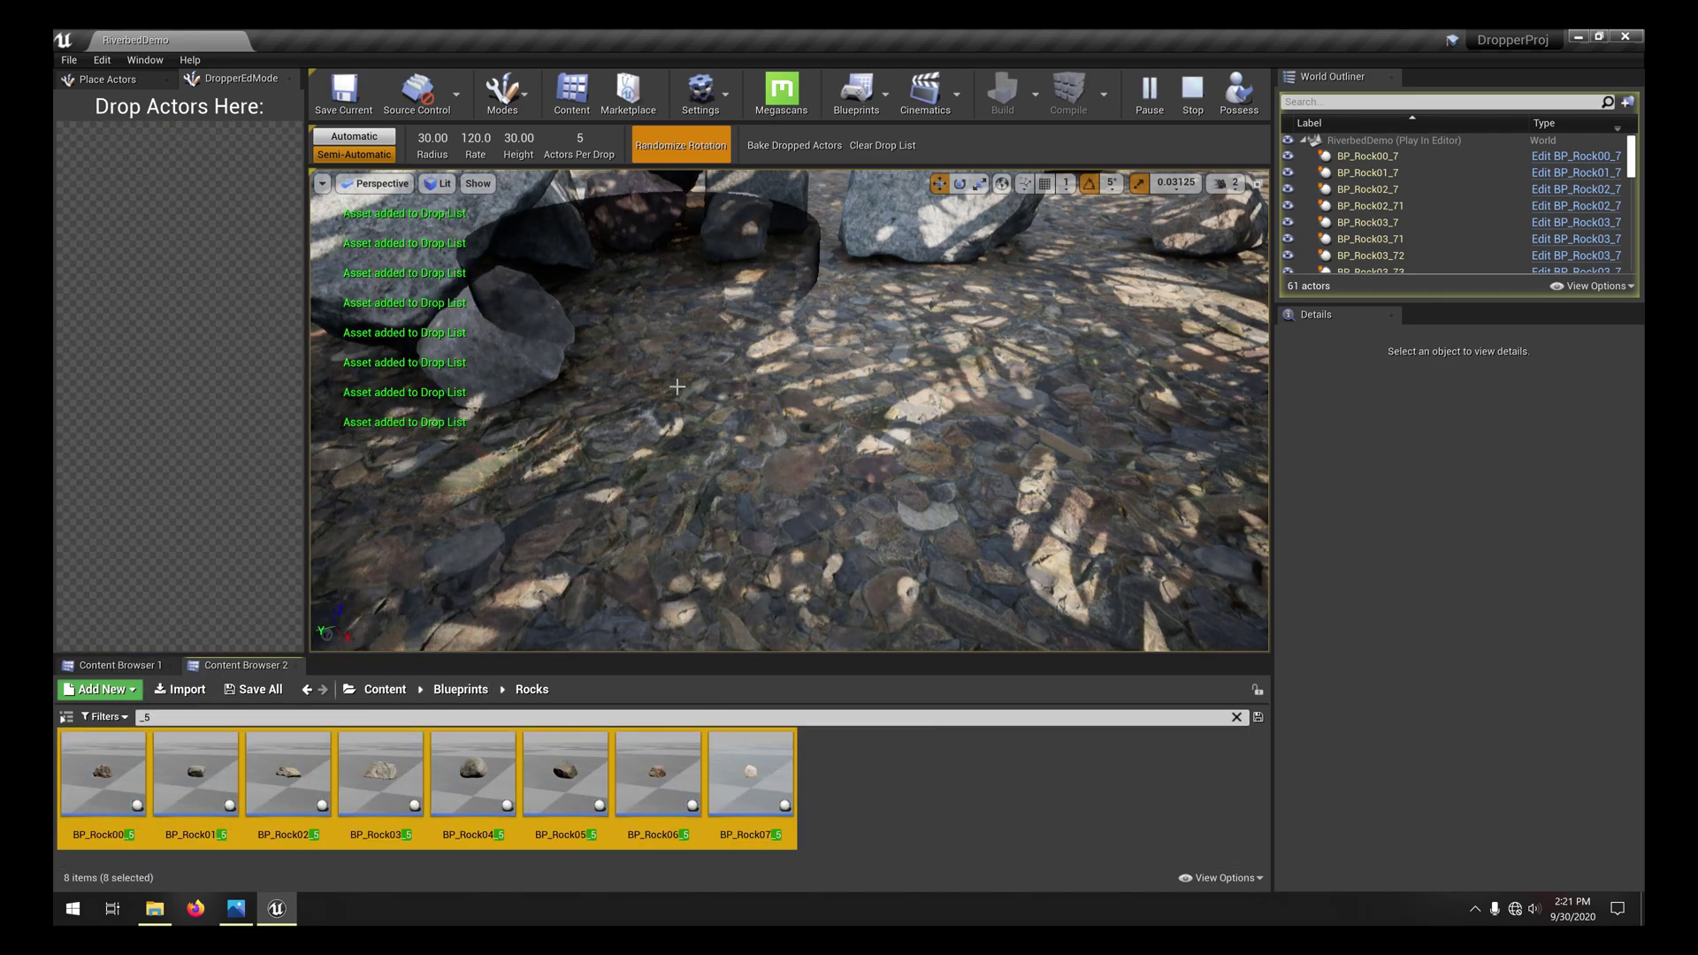
Drop batches of the smaller _5 rocks at several spots among the large rocks, and return to Select mode
click(703, 297)
click(960, 257)
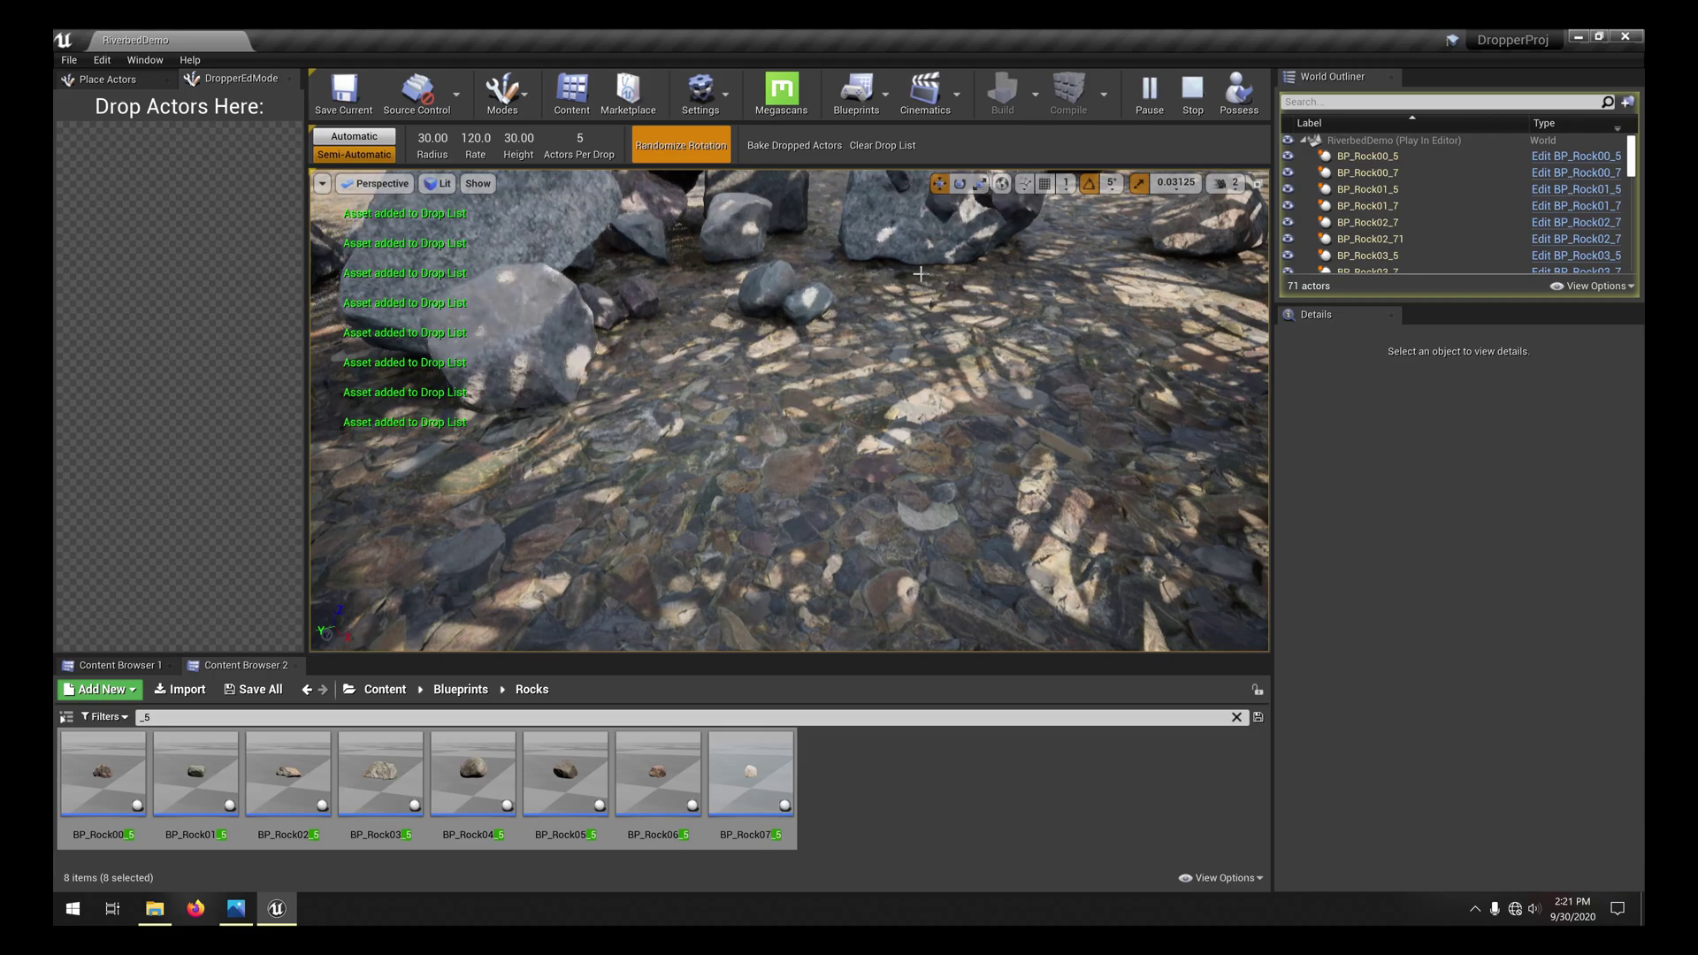
click(1054, 276)
click(1088, 407)
click(752, 367)
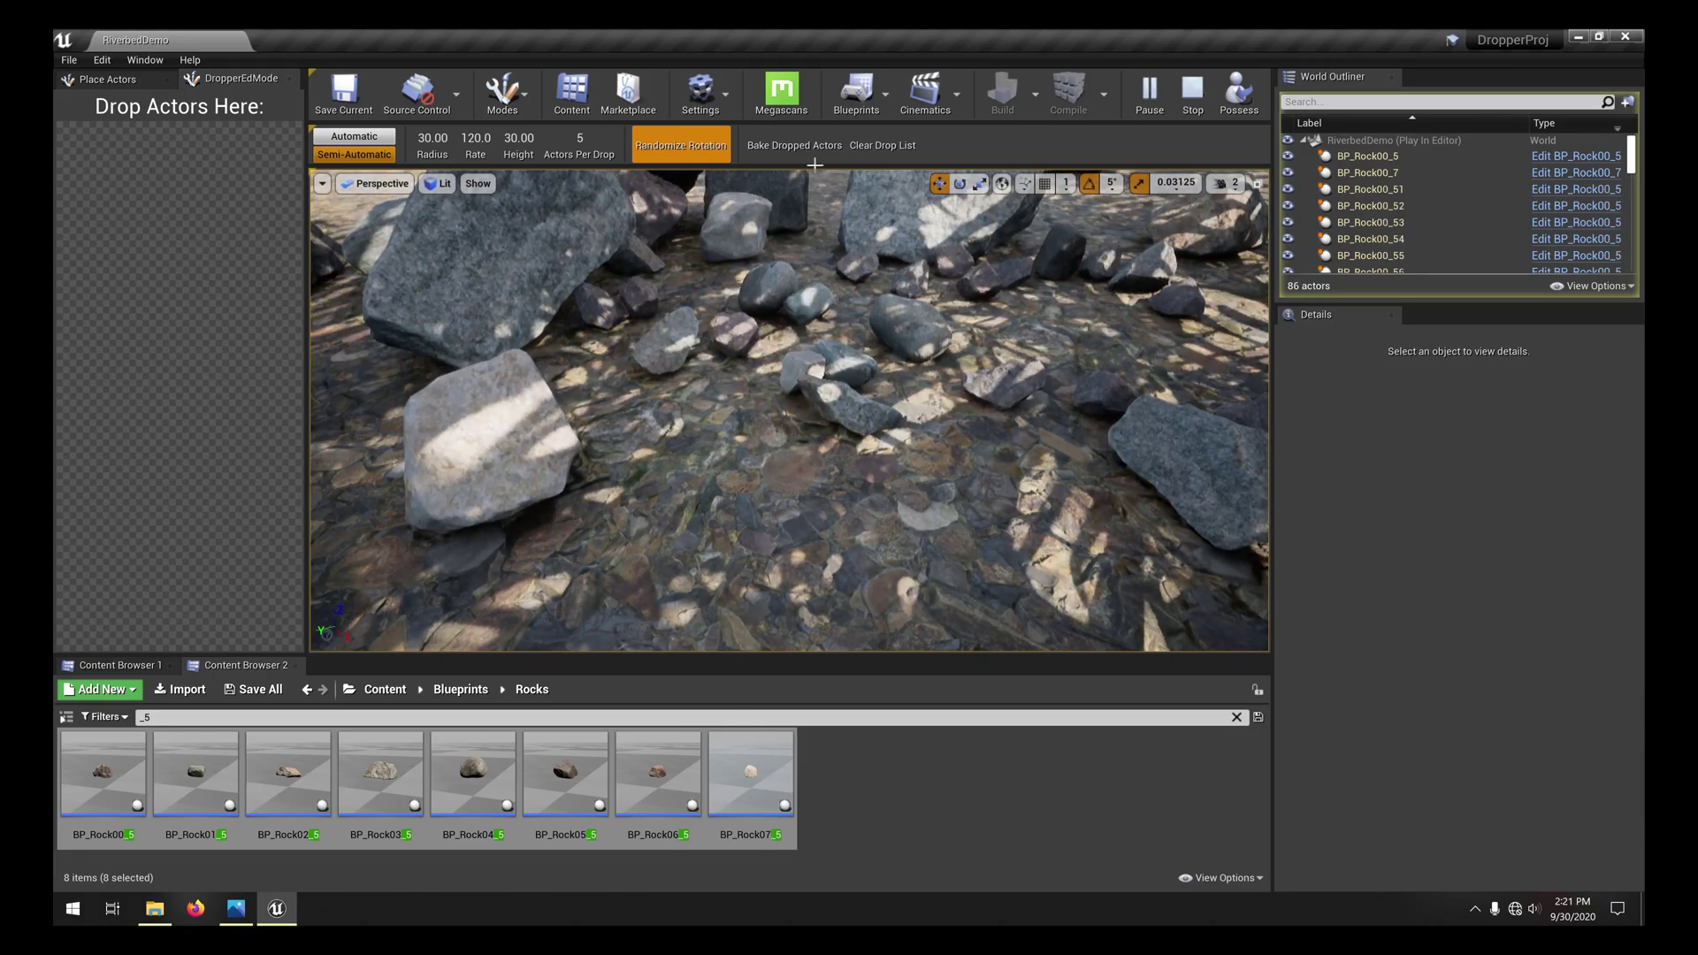
click(502, 96)
click(513, 142)
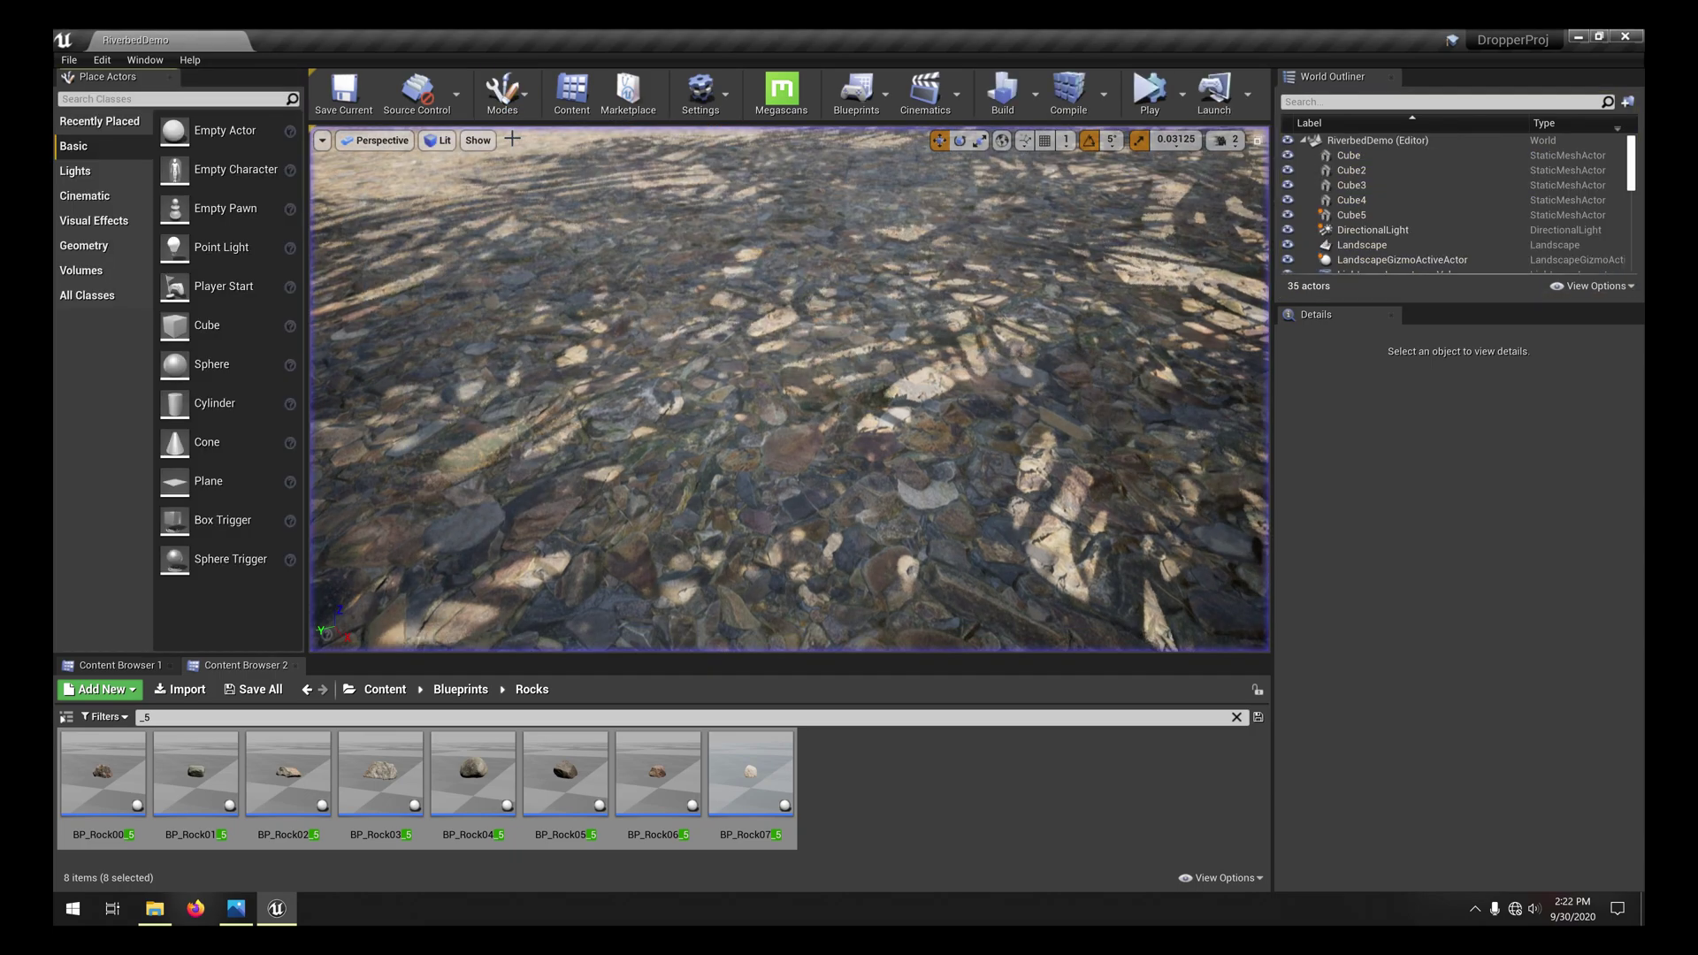
Browse to the Maps folder, clear the asset search filter and open the RiverbedDemoFinal level
click(368, 692)
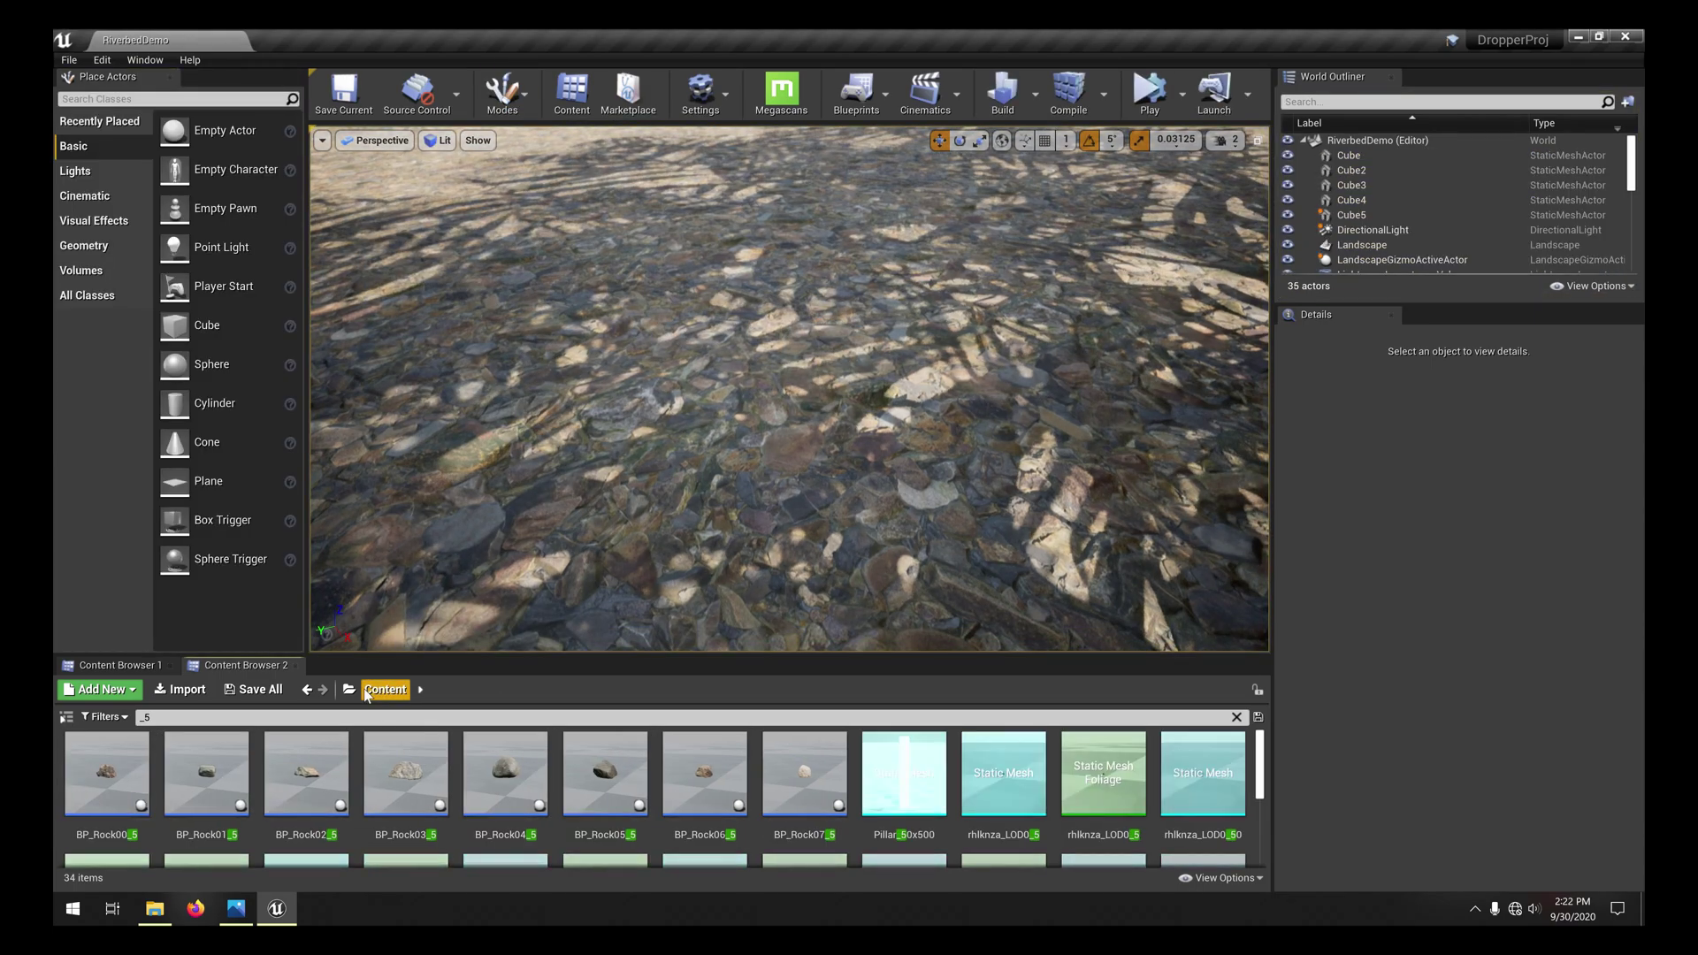
click(350, 690)
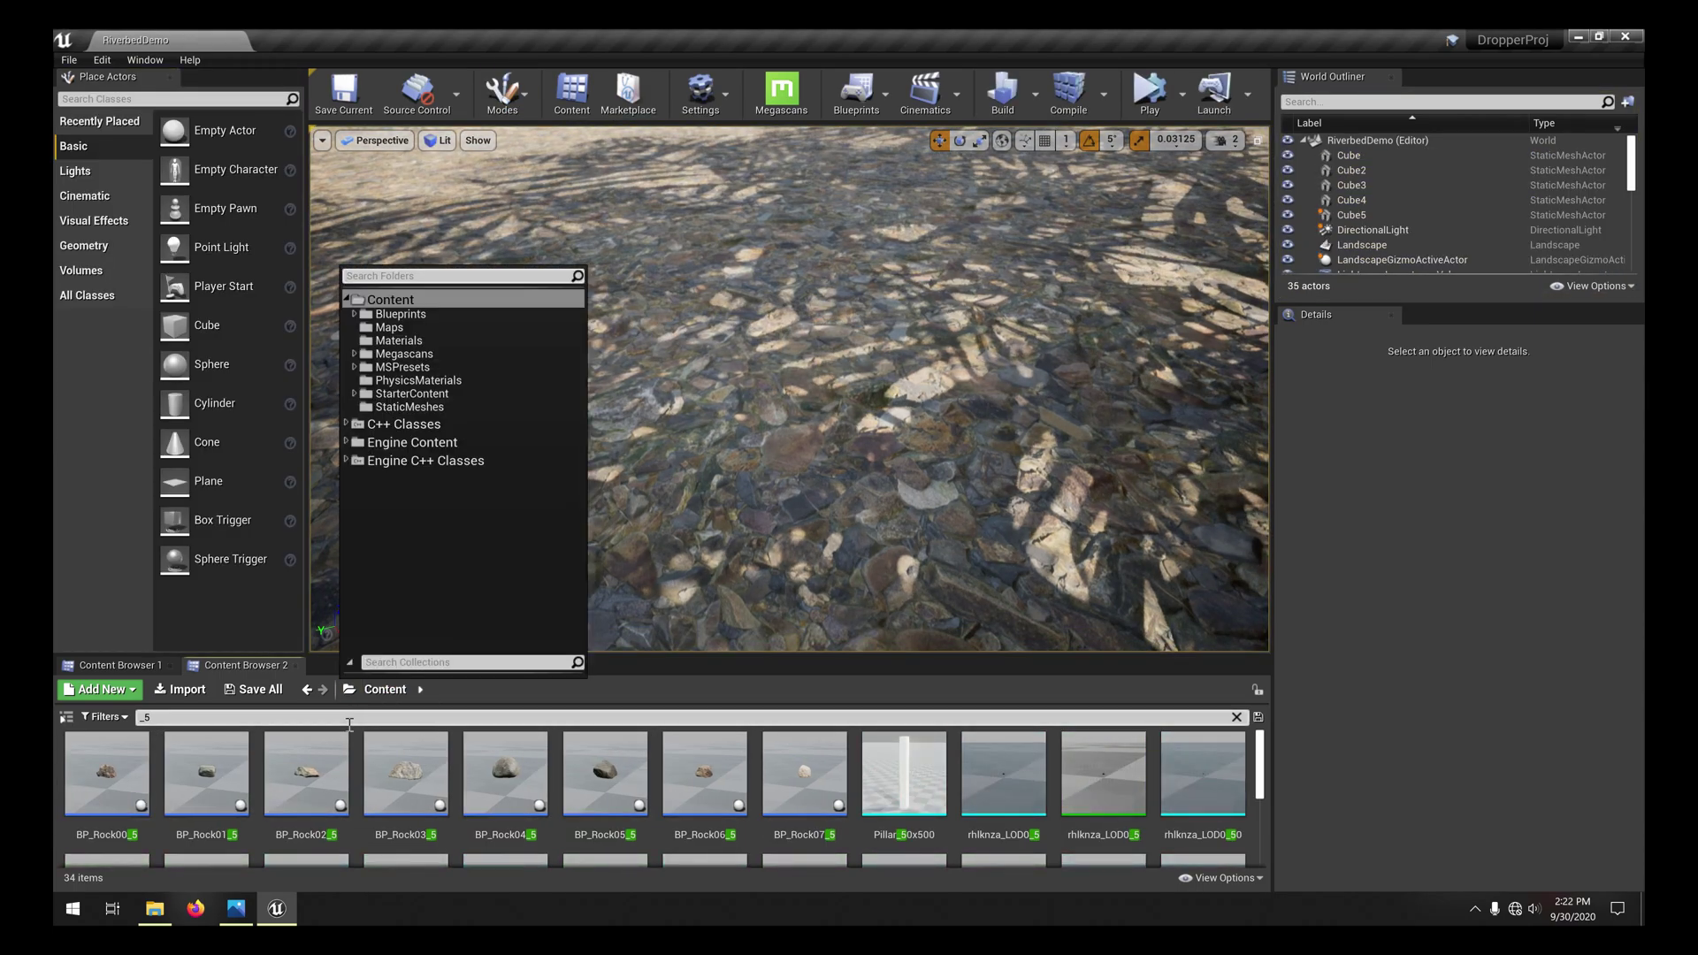
click(426, 327)
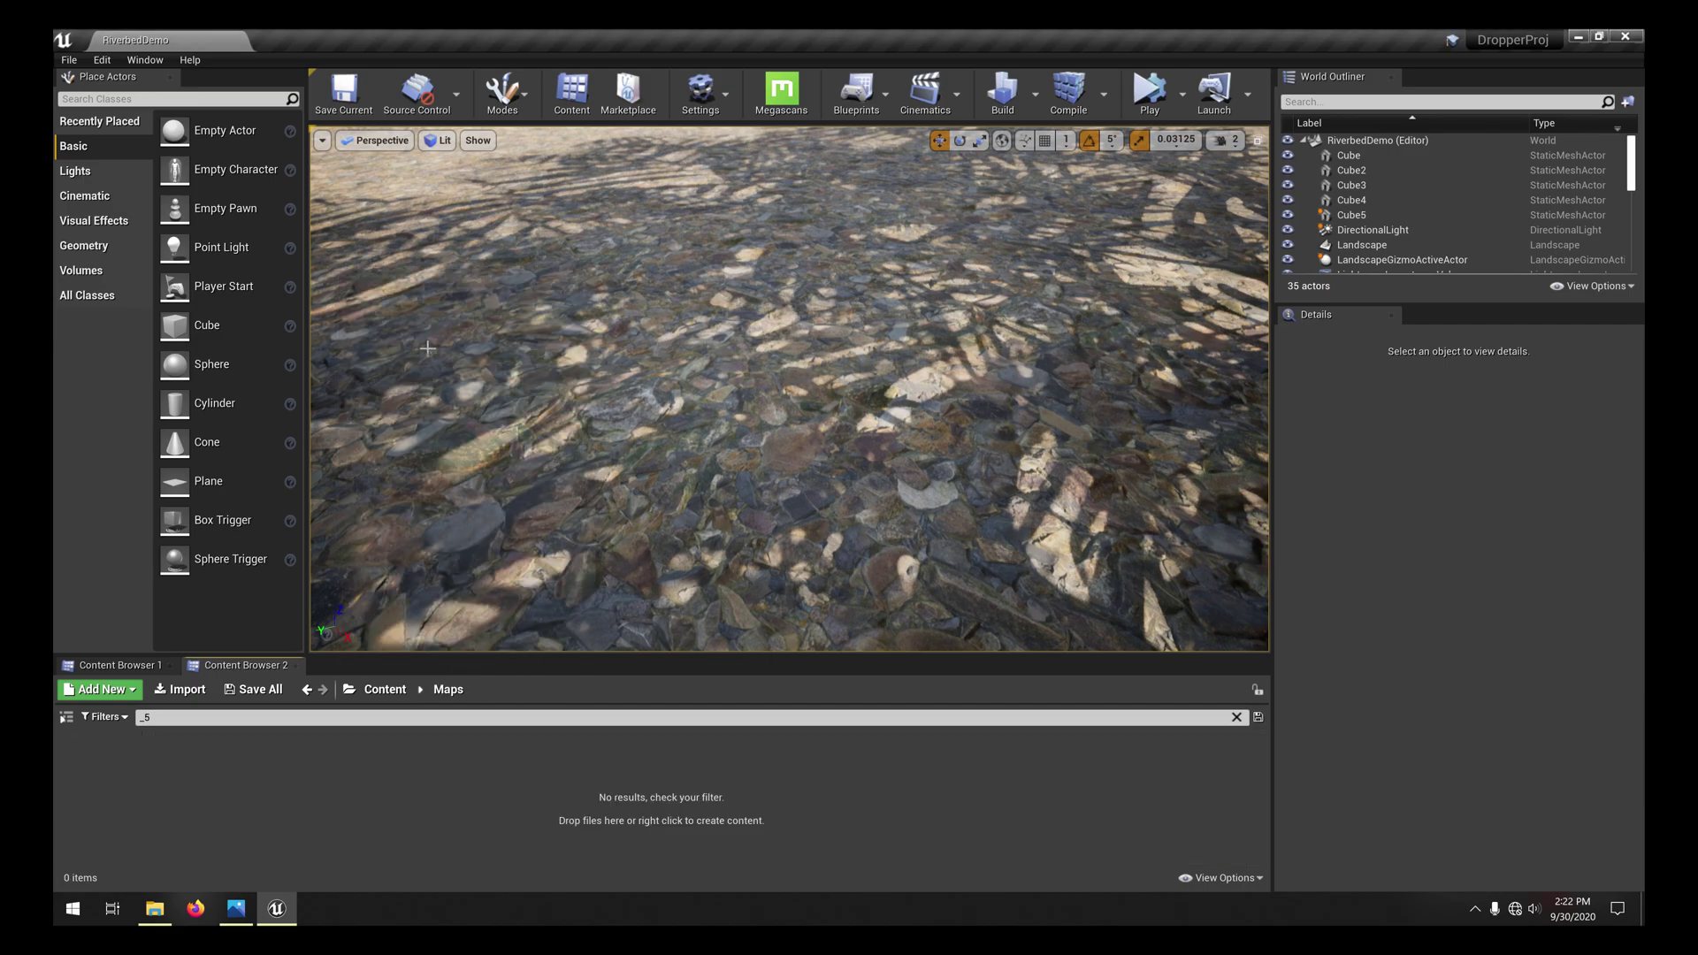
click(419, 714)
key(BackSpace)
key(BackSpace)
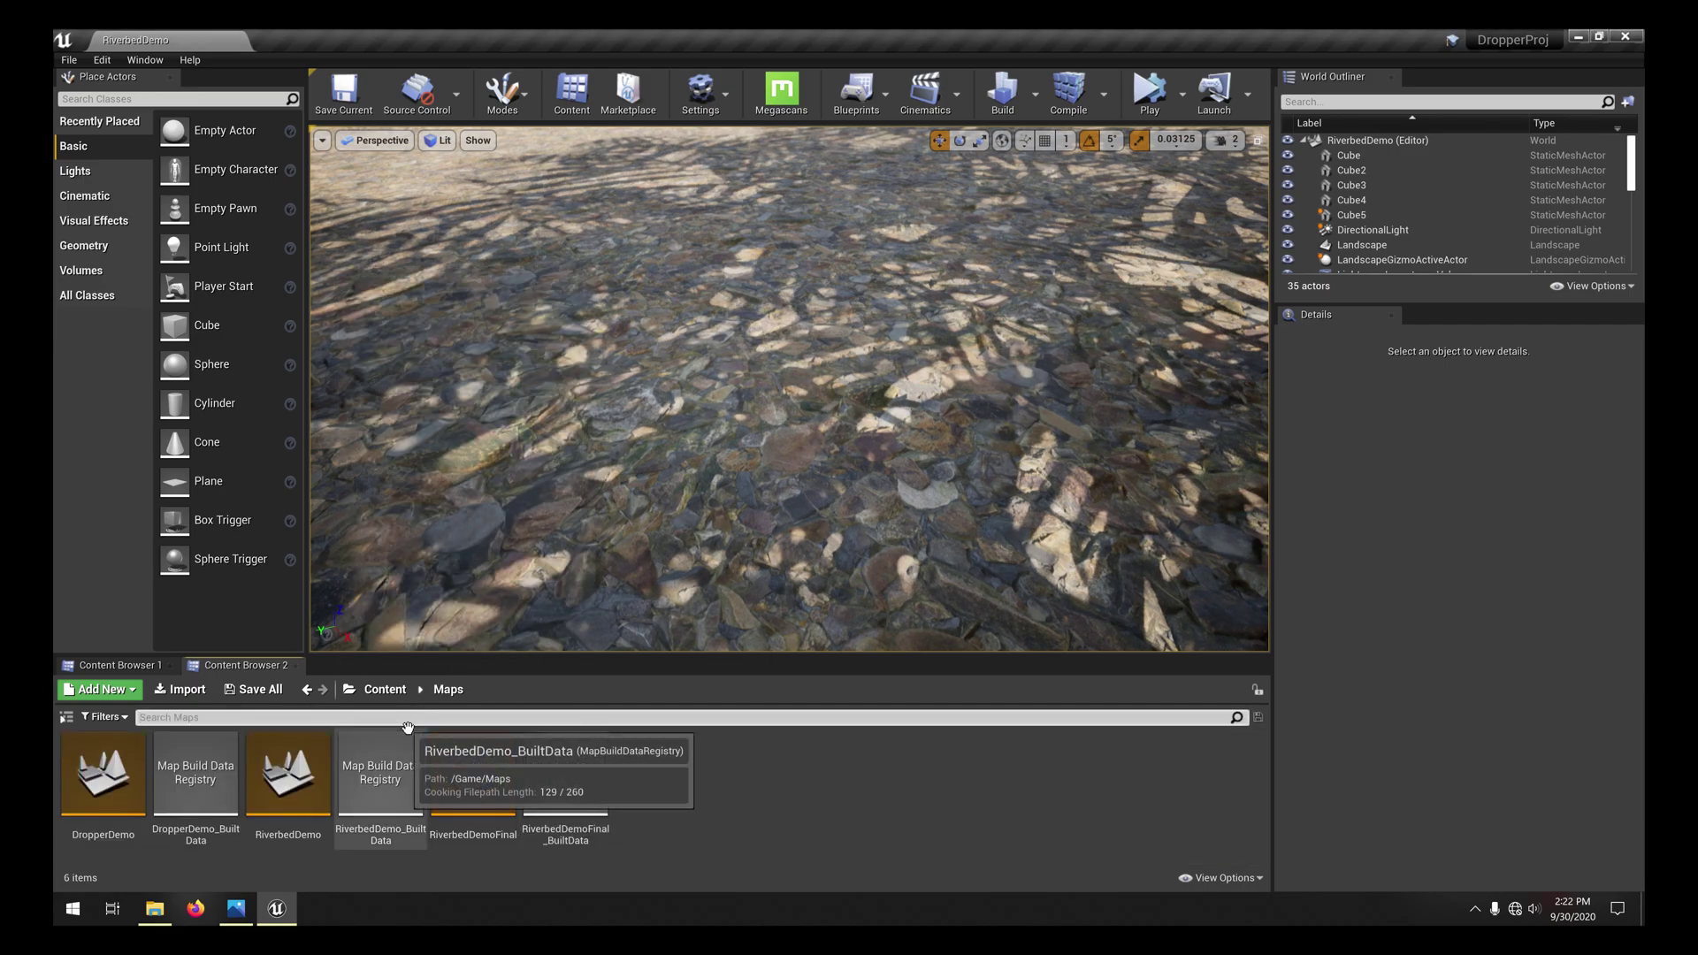
double_click(488, 782)
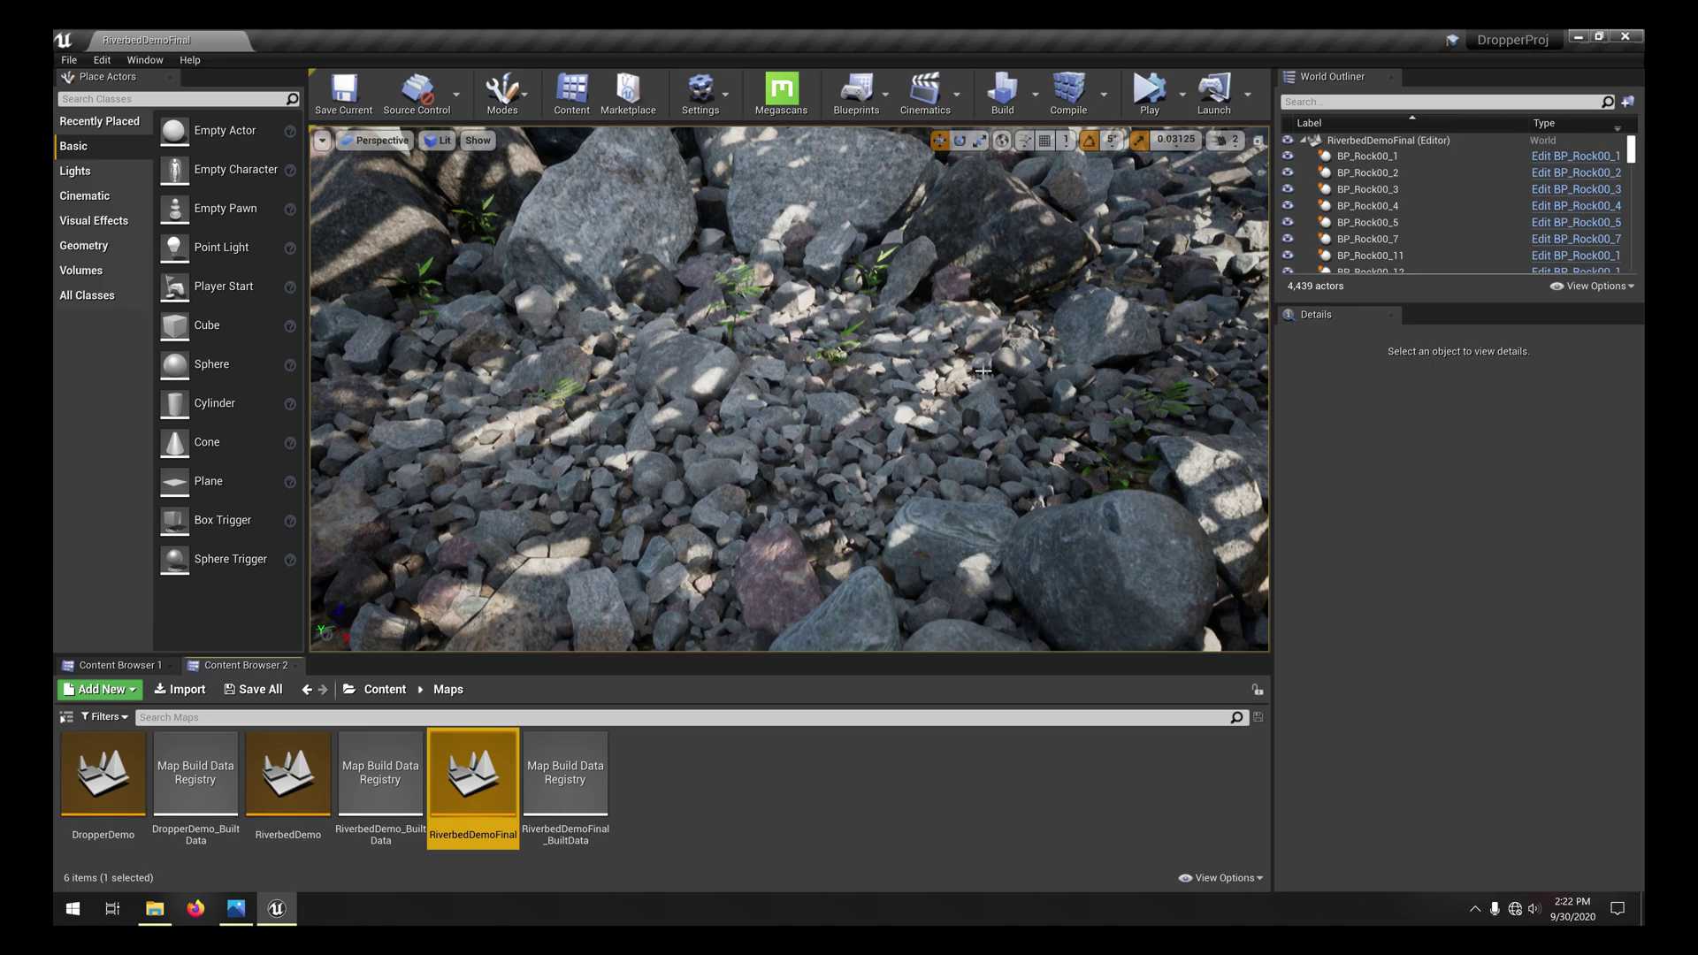
Examine the finished rocky riverbed in the immersive full-screen viewport and restore the normal editor layout
right_drag(983, 371, 975, 380)
key(F11)
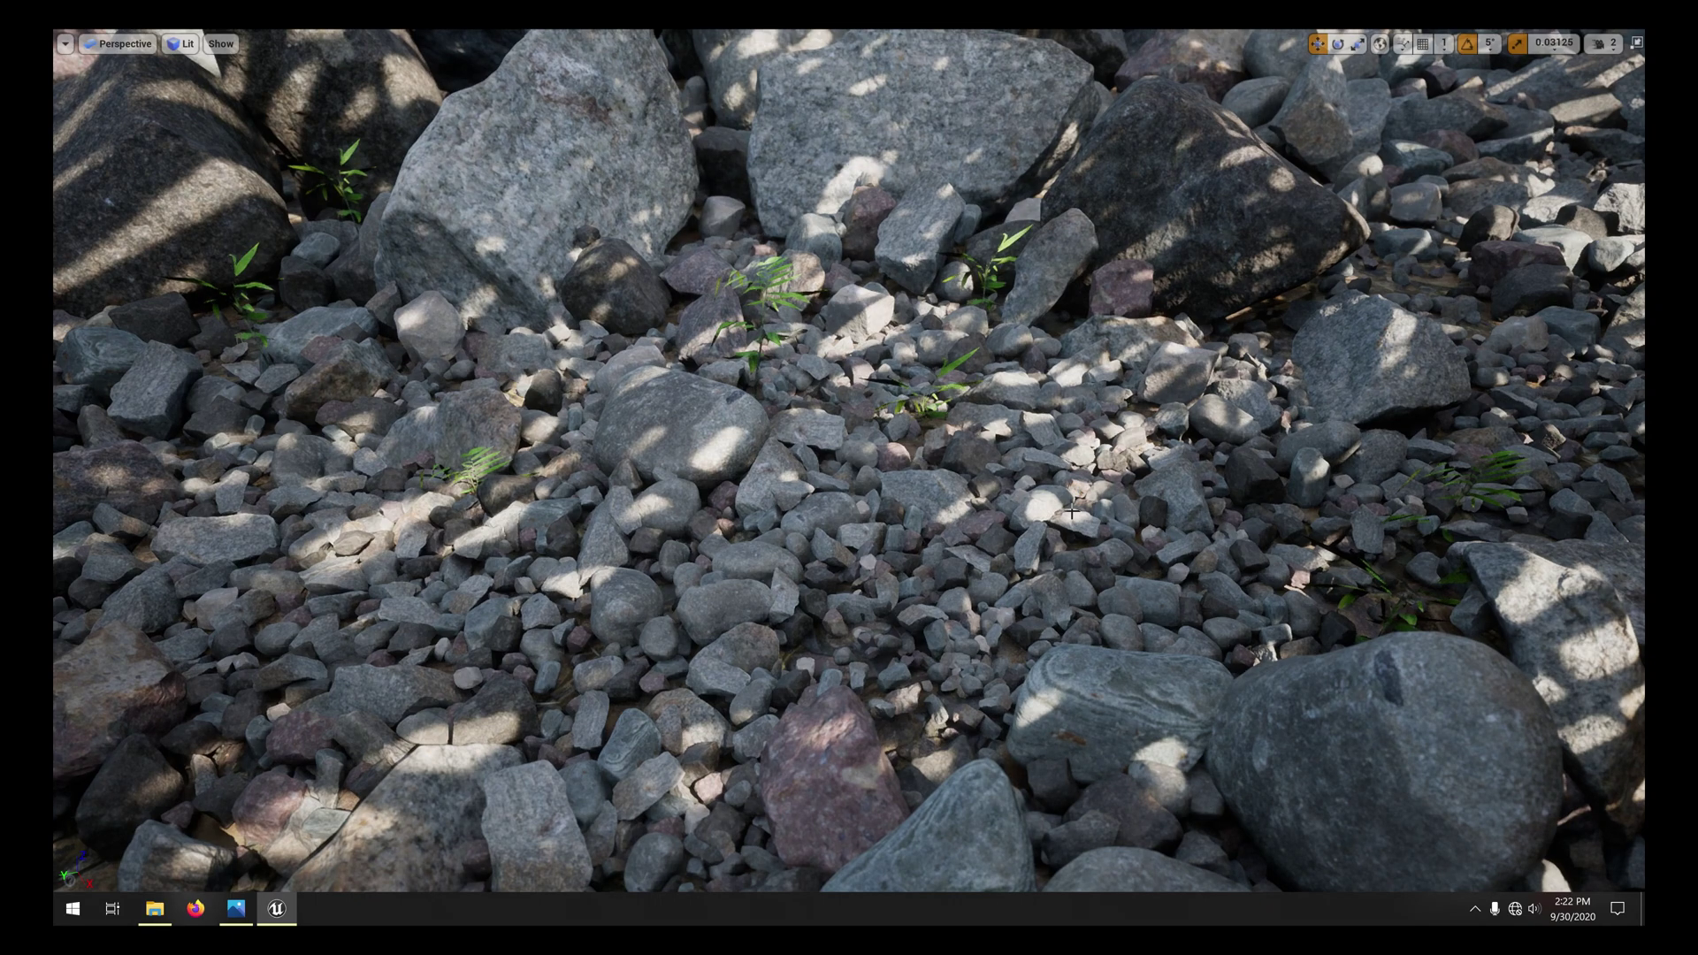
key(F11)
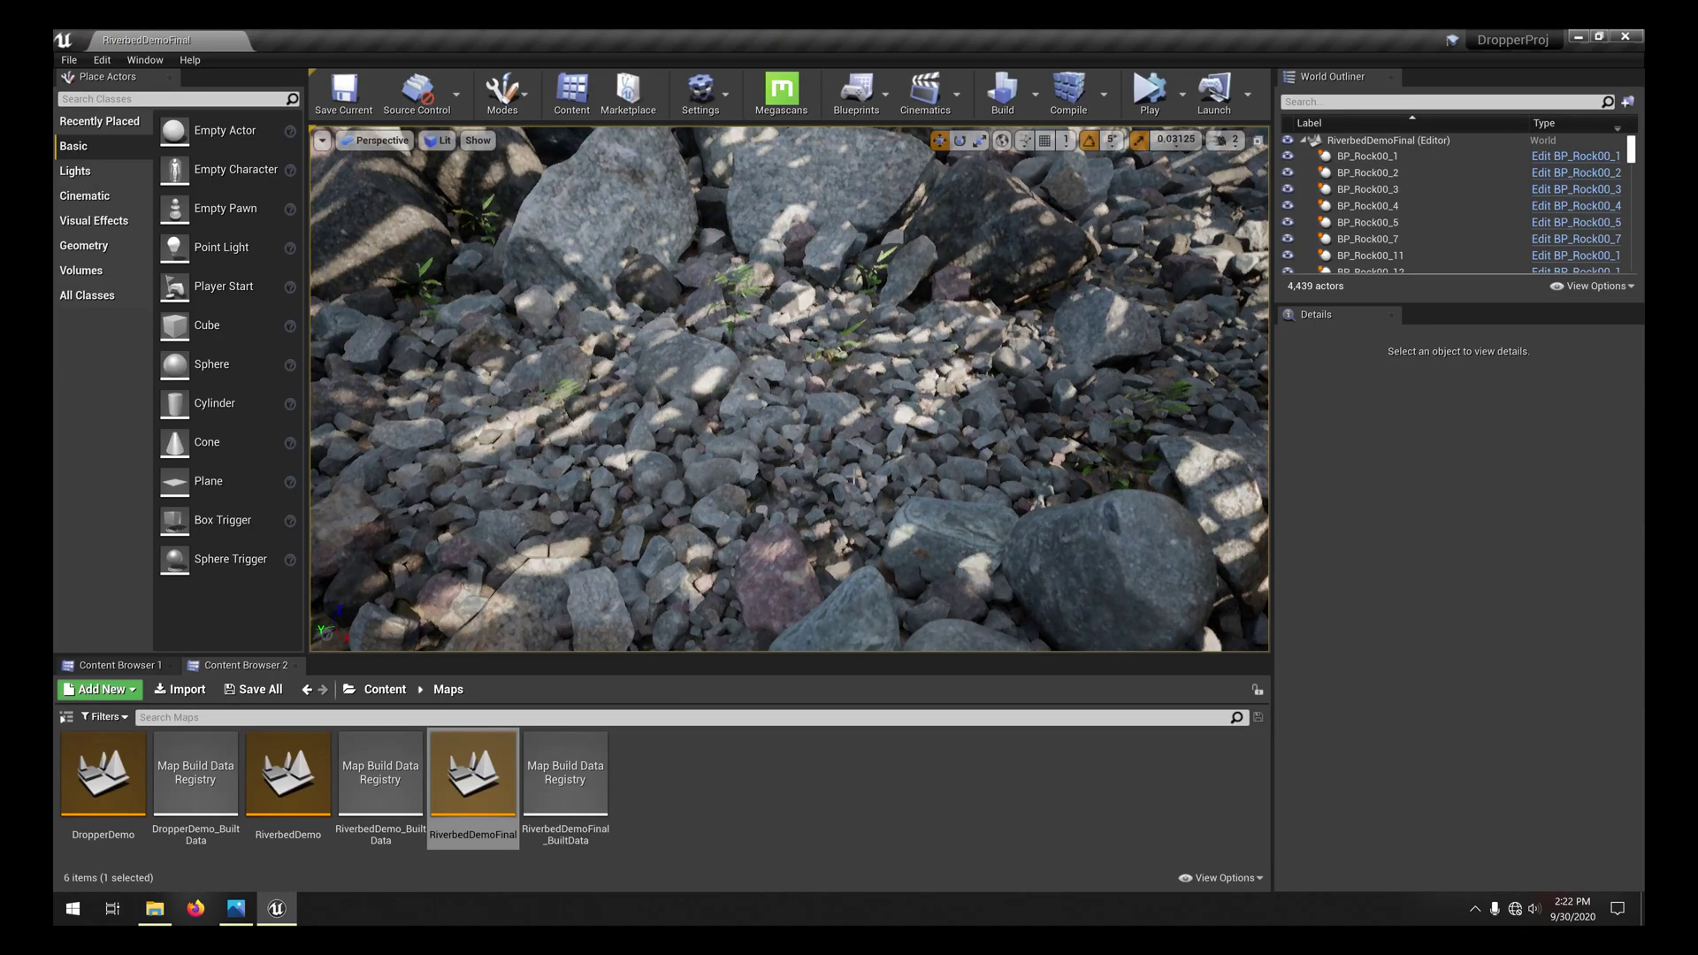
Try to take a high-resolution screenshot of the riverbed viewport with the screenshot size multiplier set to 4.0
click(322, 140)
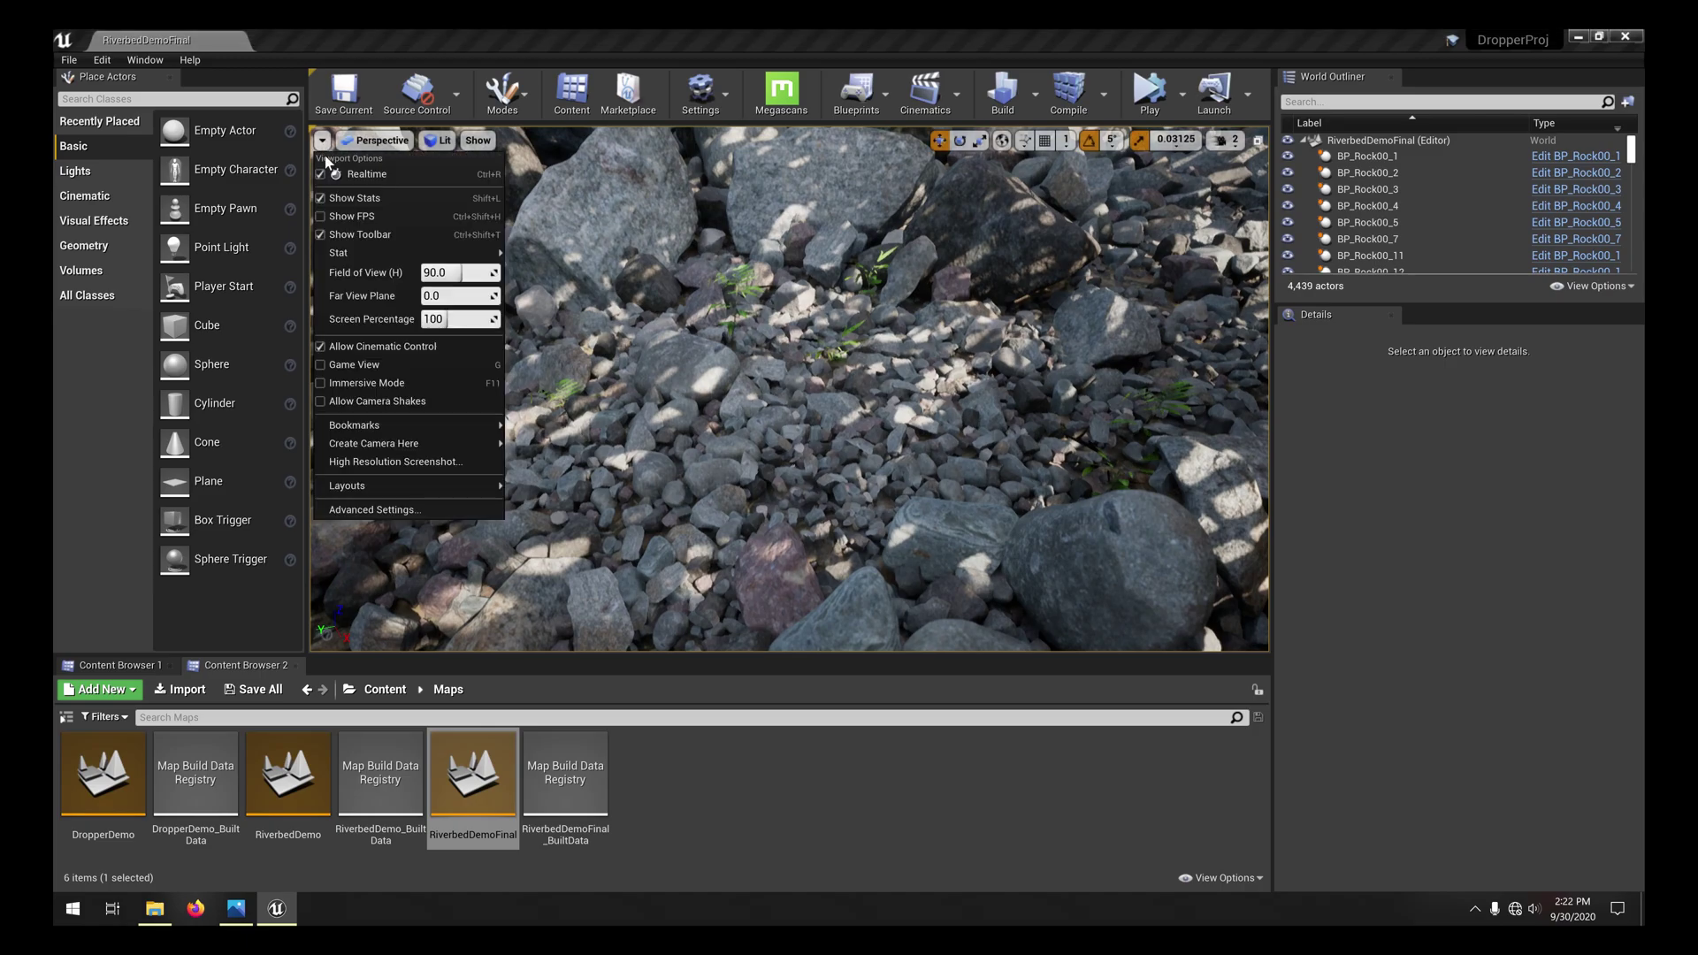
click(395, 460)
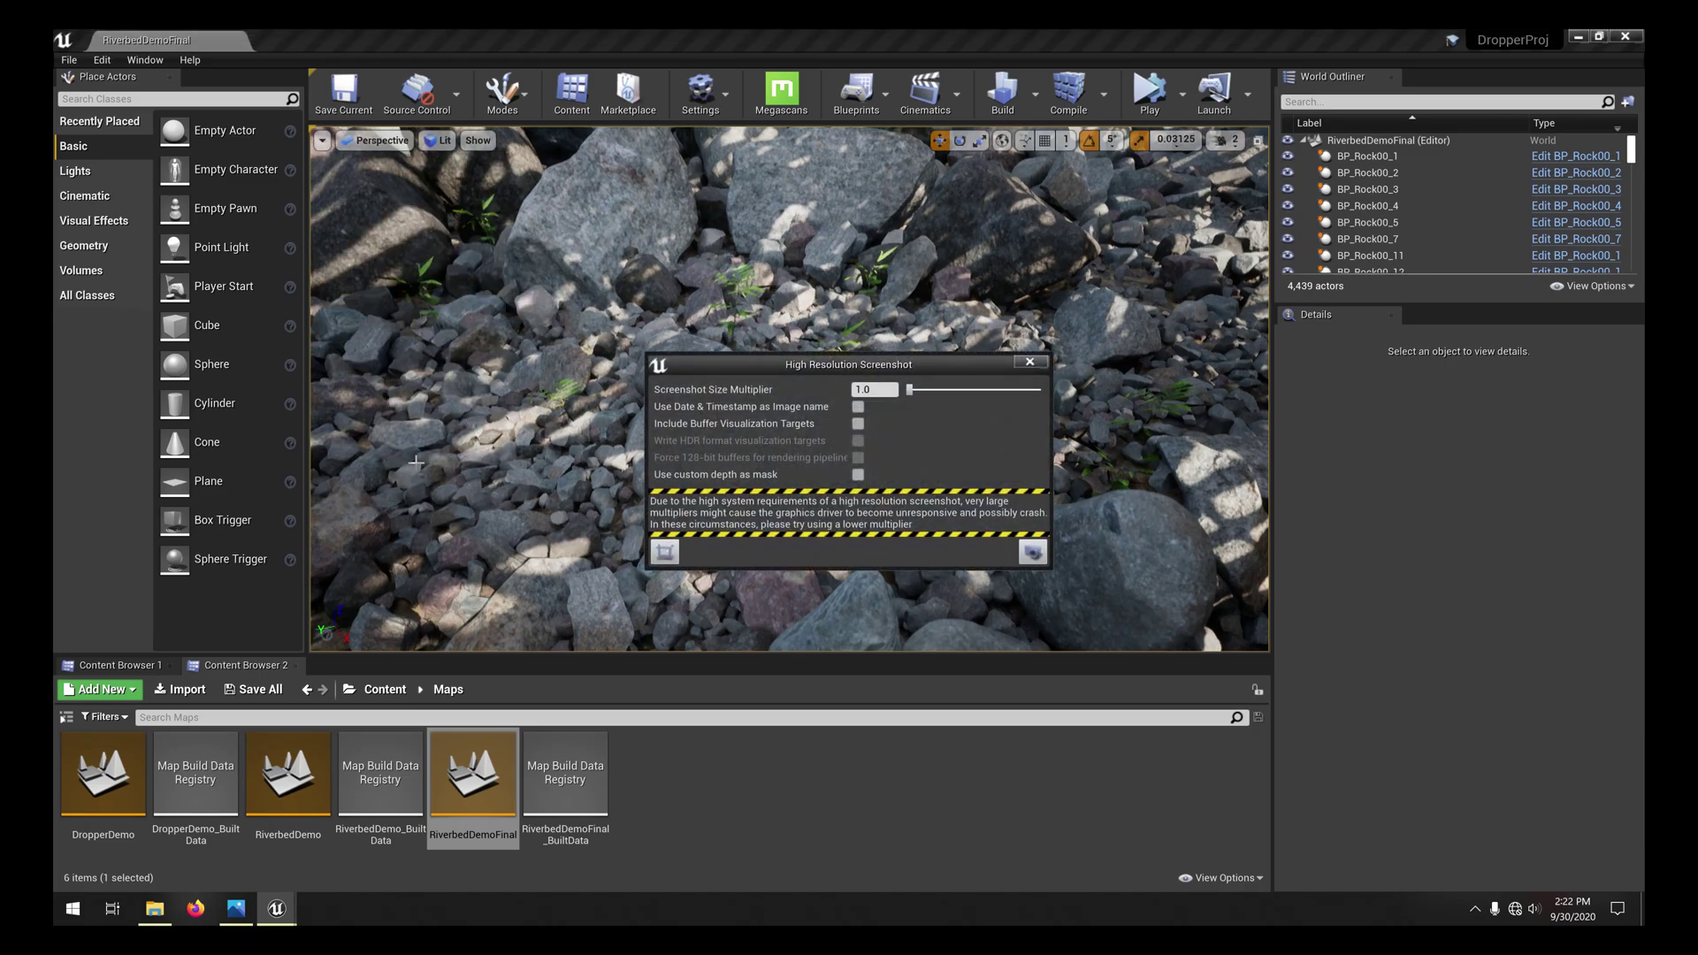
drag(927, 389, 950, 390)
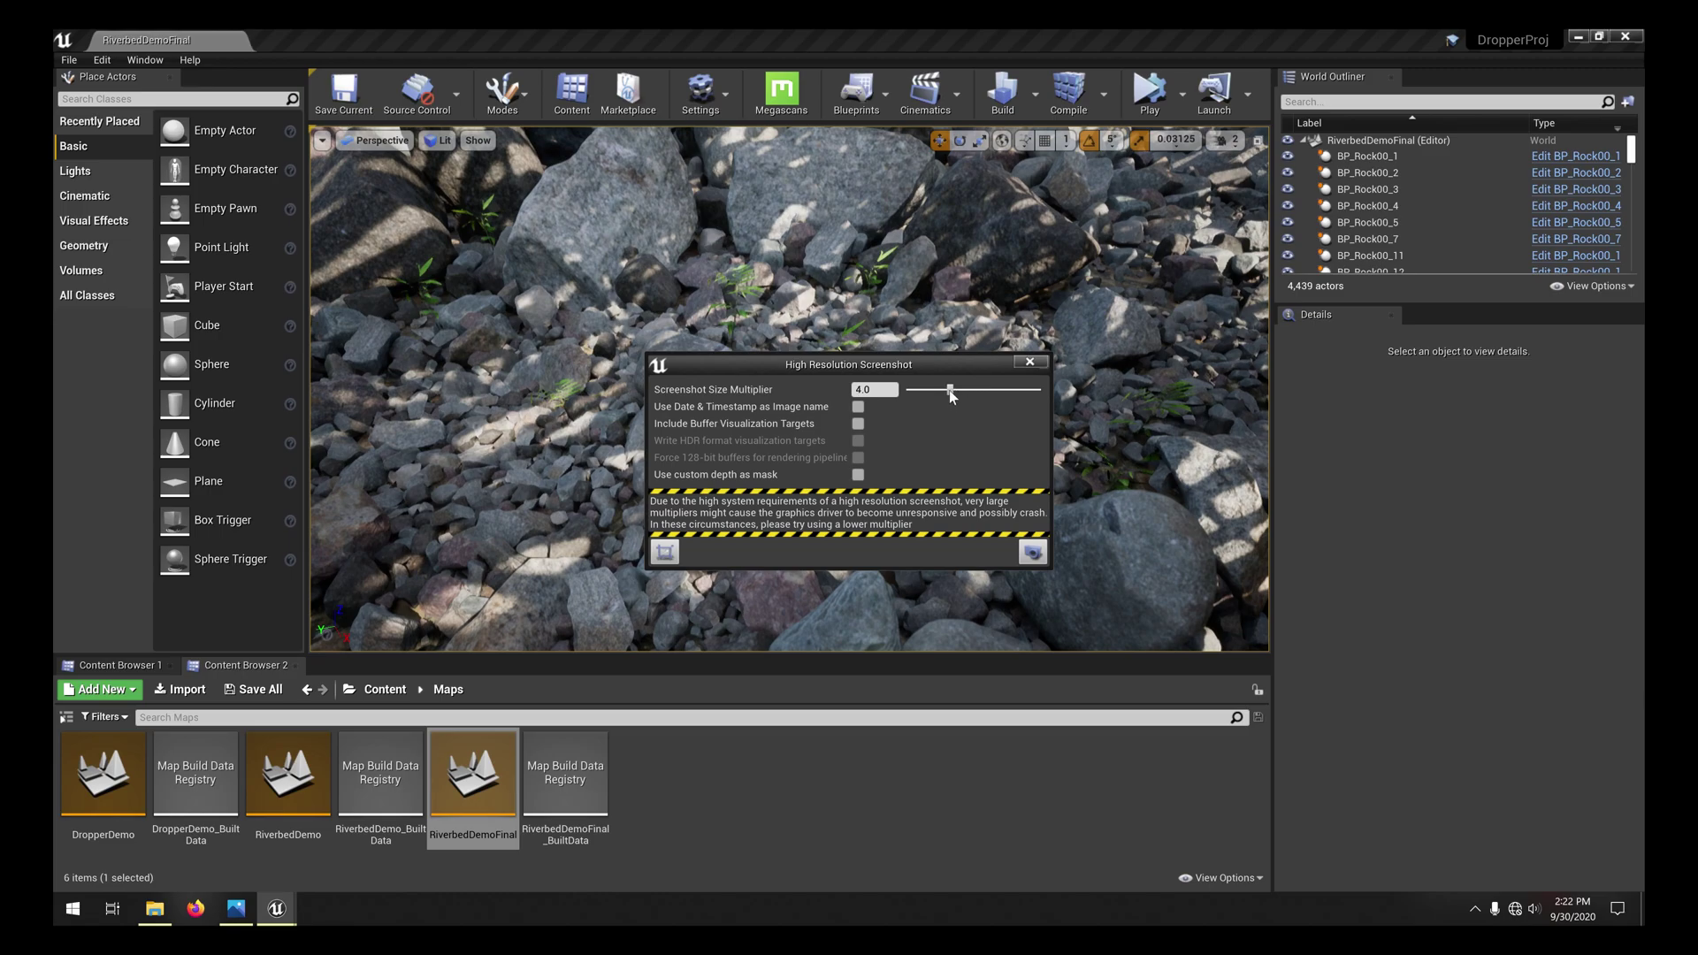
click(1042, 566)
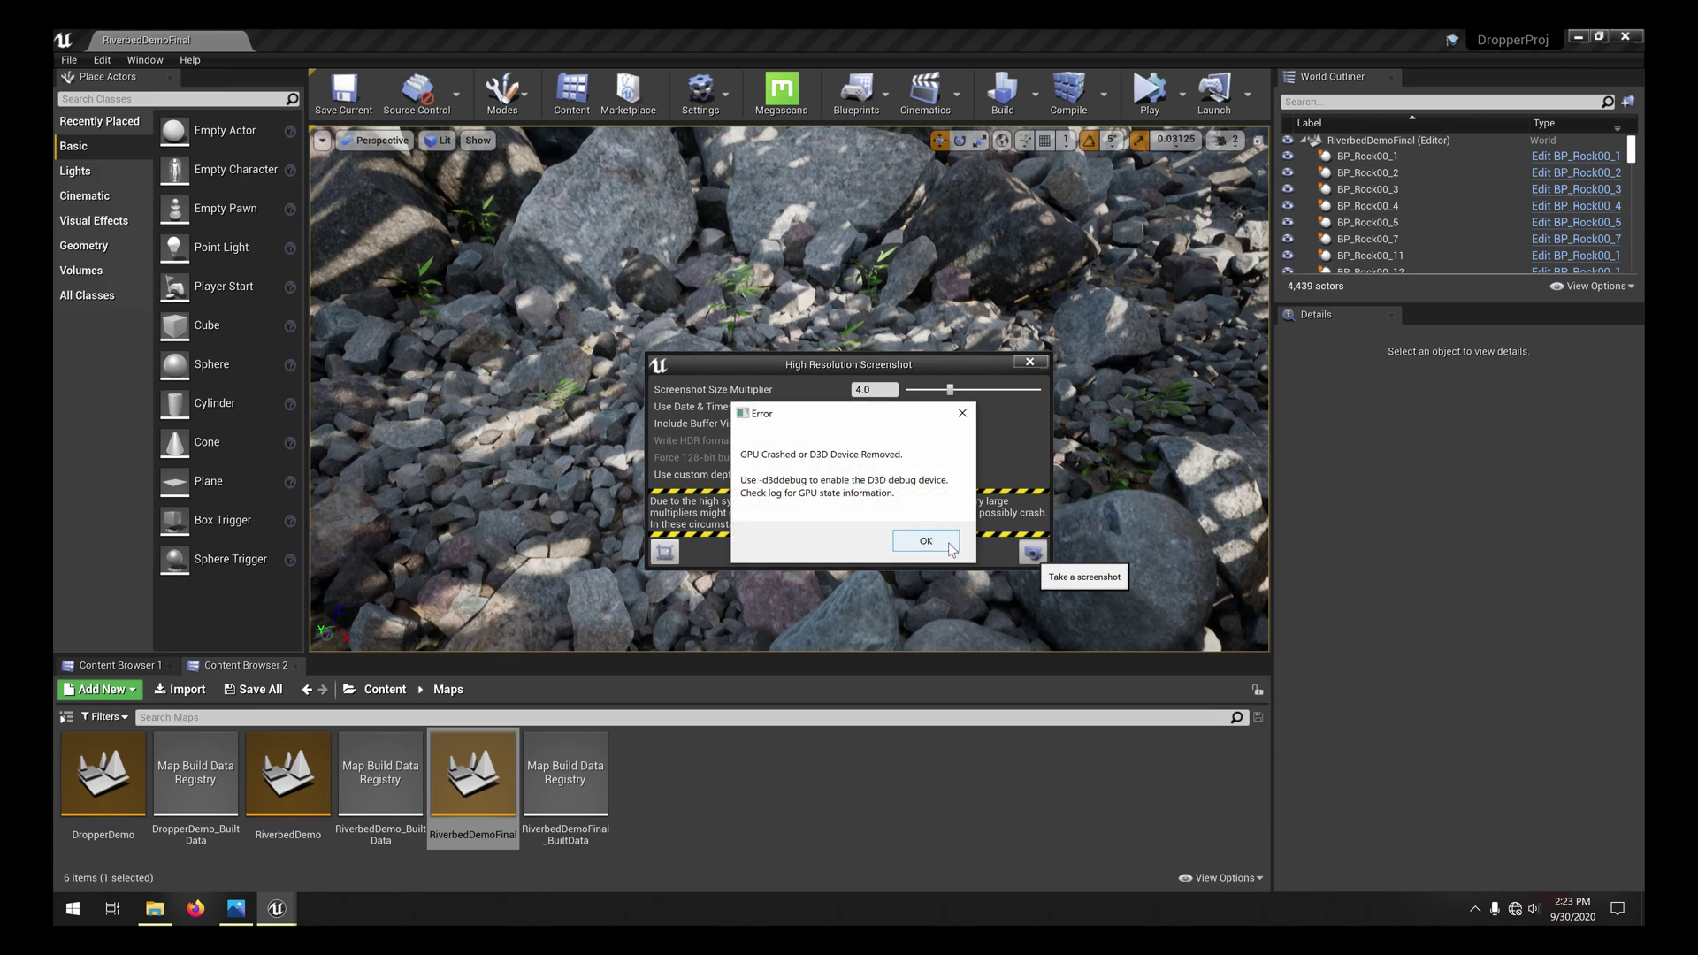